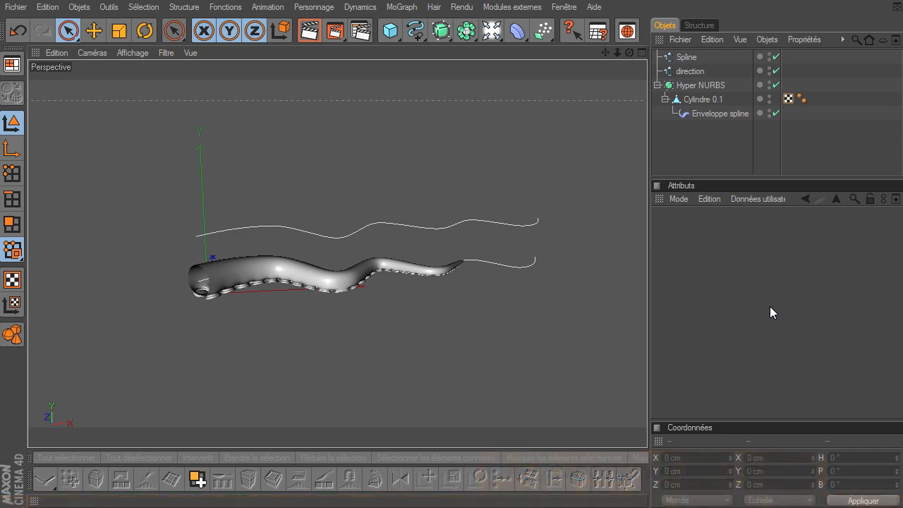
pyautogui.moveTo(630, 51); pyautogui.dragTo(647, 349)
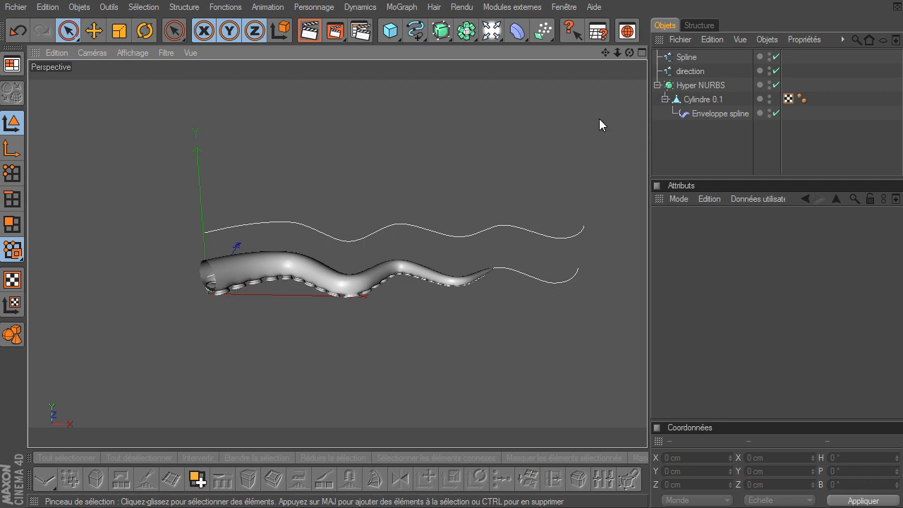
pyautogui.moveTo(618, 53); pyautogui.dragTo(647, 349)
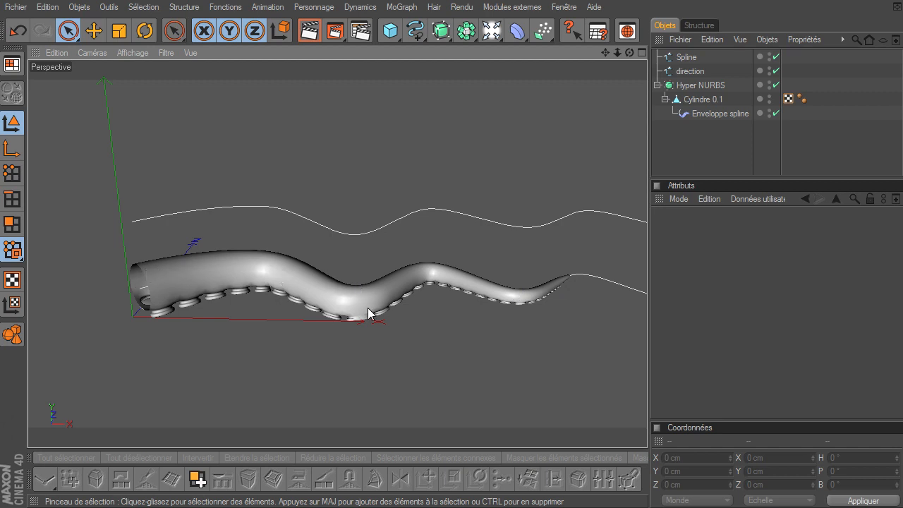
pyautogui.moveTo(632, 53)
pyautogui.mouseDown()
pyautogui.moveTo(647, 349)
pyautogui.moveTo(595, 98)
pyautogui.mouseUp()
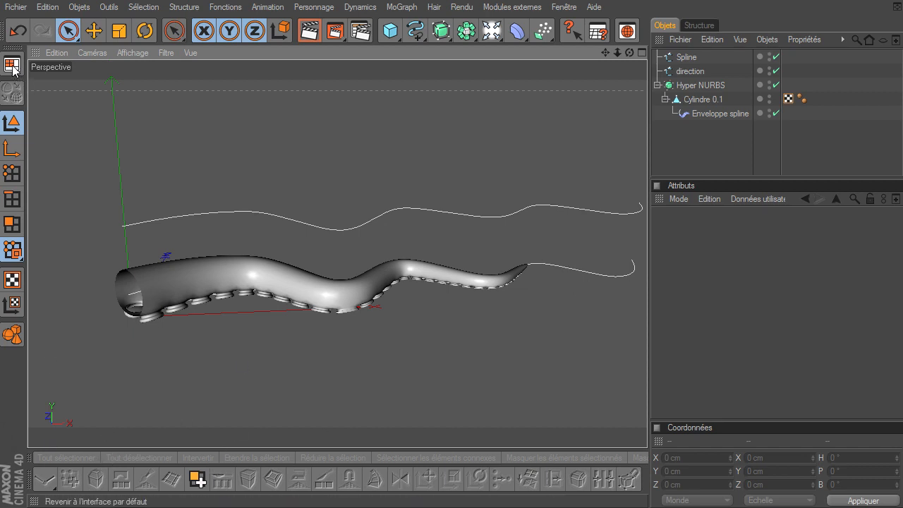
# - Disable the Hyper NURBS smoothing and display the shaded tentacle with its mesh lines
pyautogui.click(776, 84)
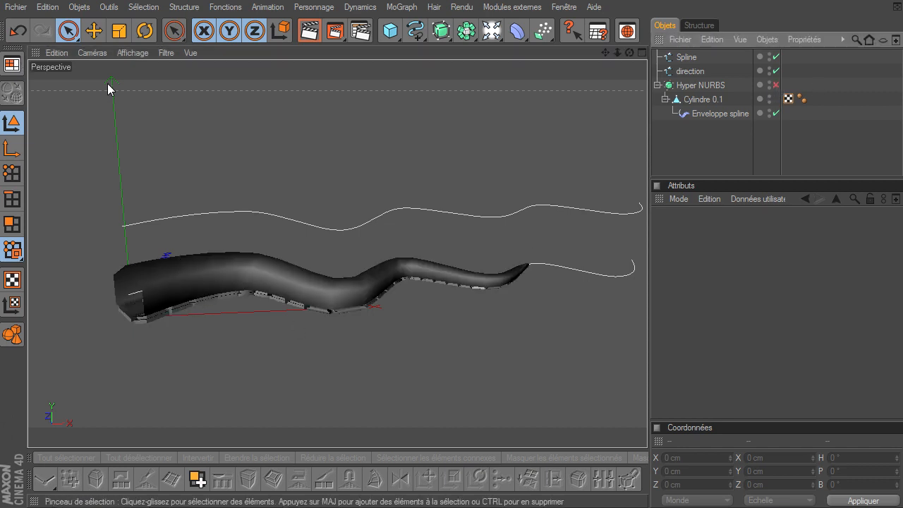
pyautogui.click(134, 53)
pyautogui.click(139, 118)
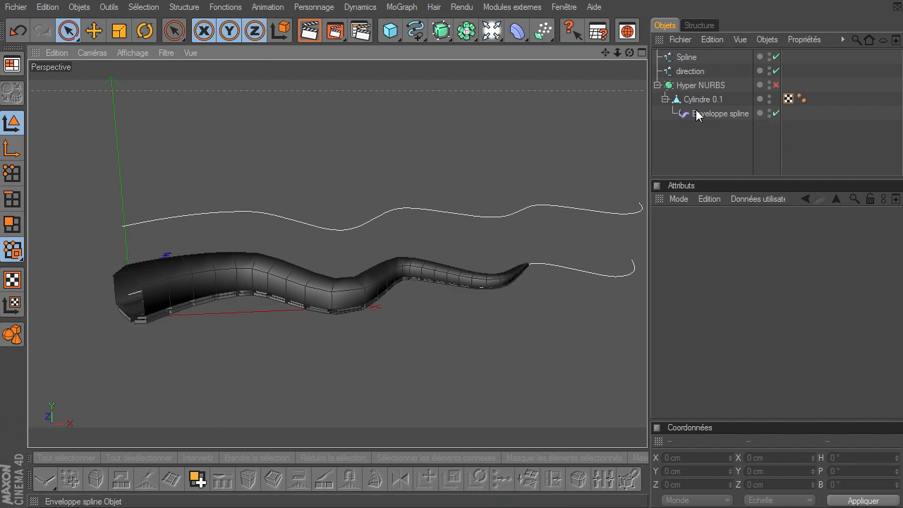
# - Disable the Enveloppe spline deformer while keeping Hyper NURBS off, so the tentacle is shown as a straight low-poly mesh
pyautogui.click(777, 113)
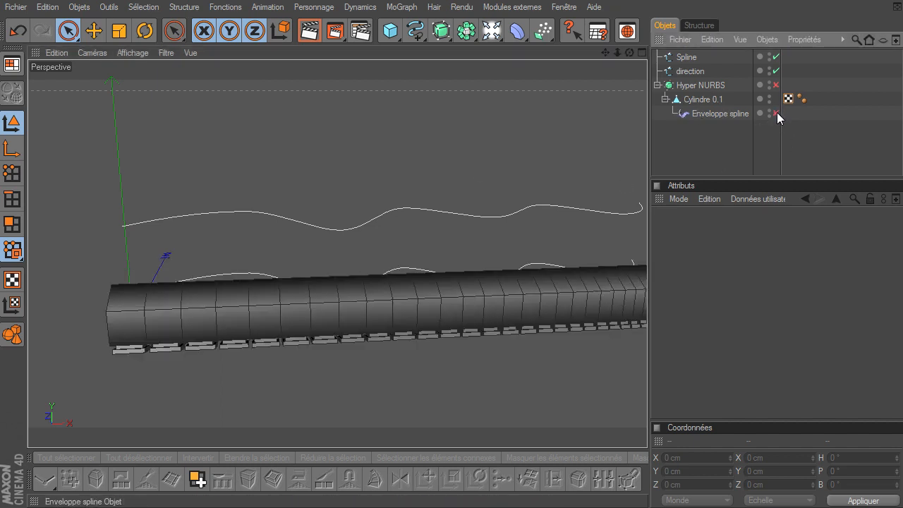
pyautogui.click(777, 113)
pyautogui.click(776, 86)
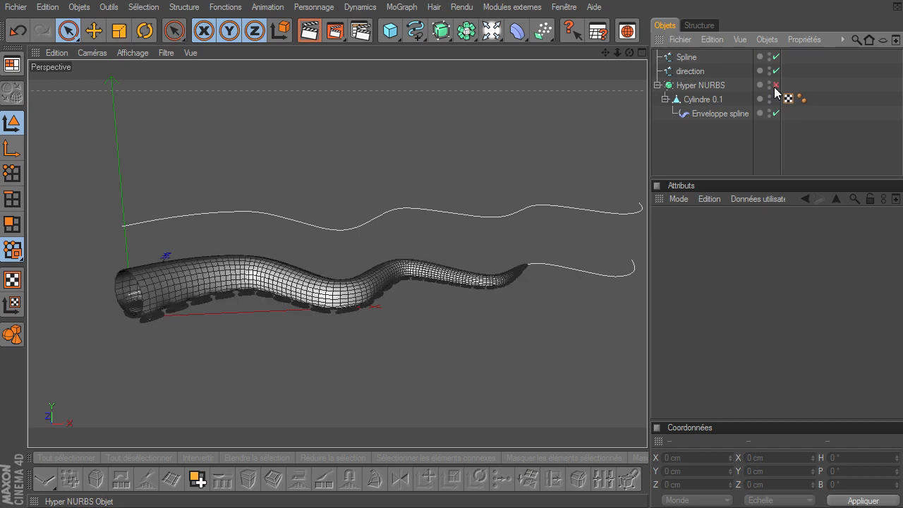
pyautogui.click(775, 114)
pyautogui.moveTo(618, 55); pyautogui.dragTo(647, 349)
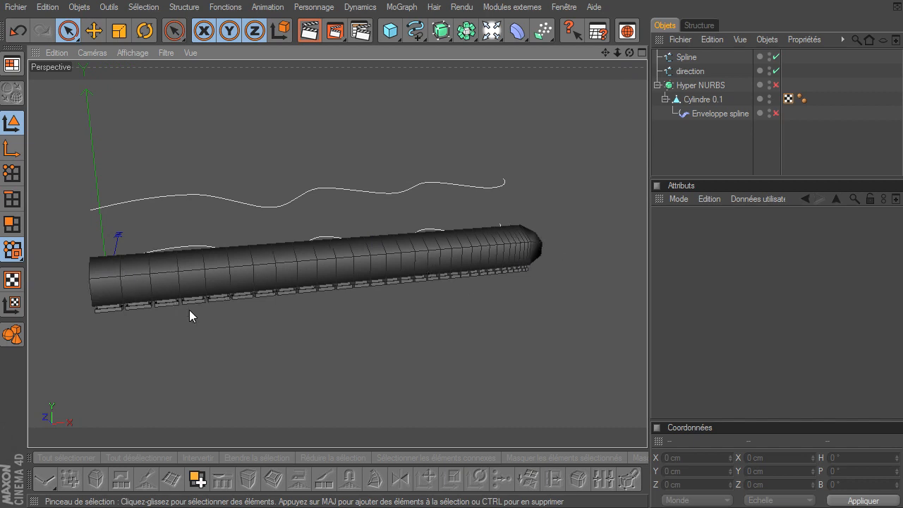
# - Switch to the standard_tuto layout and create a new material with its Spécularité channel turned off
pyautogui.click(13, 65)
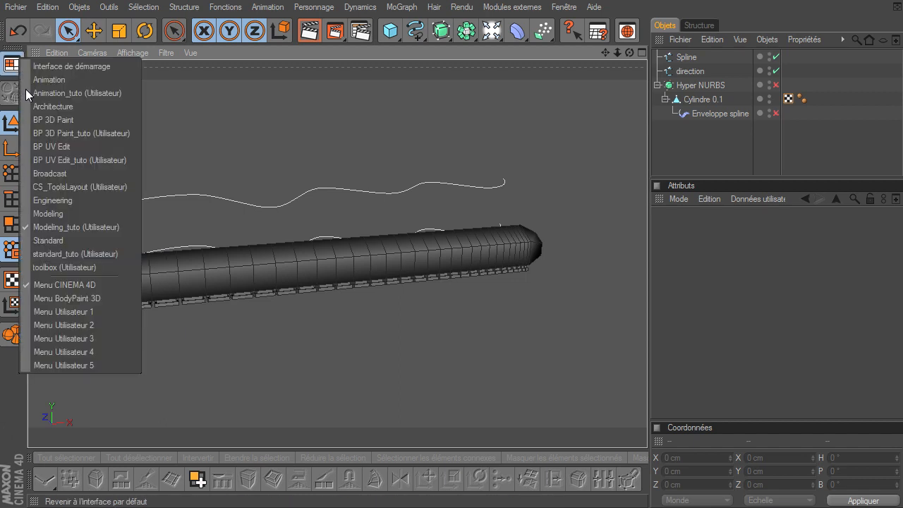
pyautogui.click(60, 254)
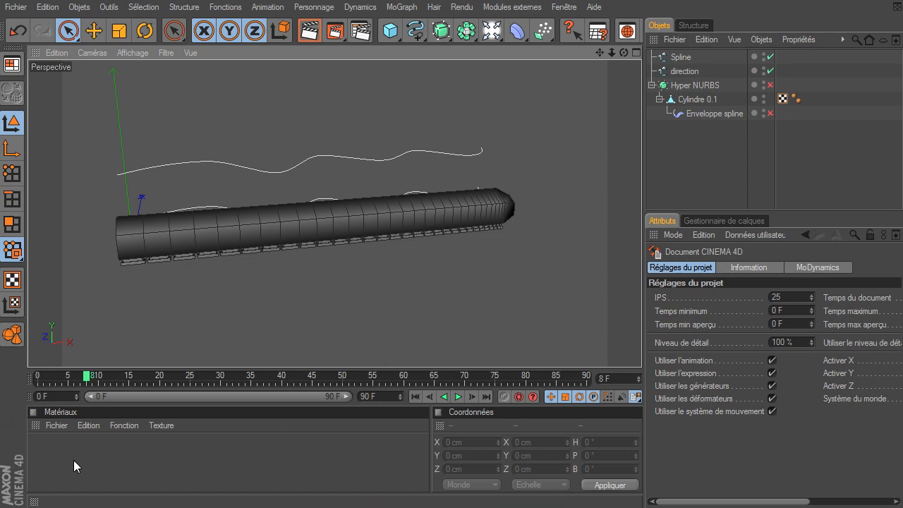
pyautogui.doubleClick(48, 459)
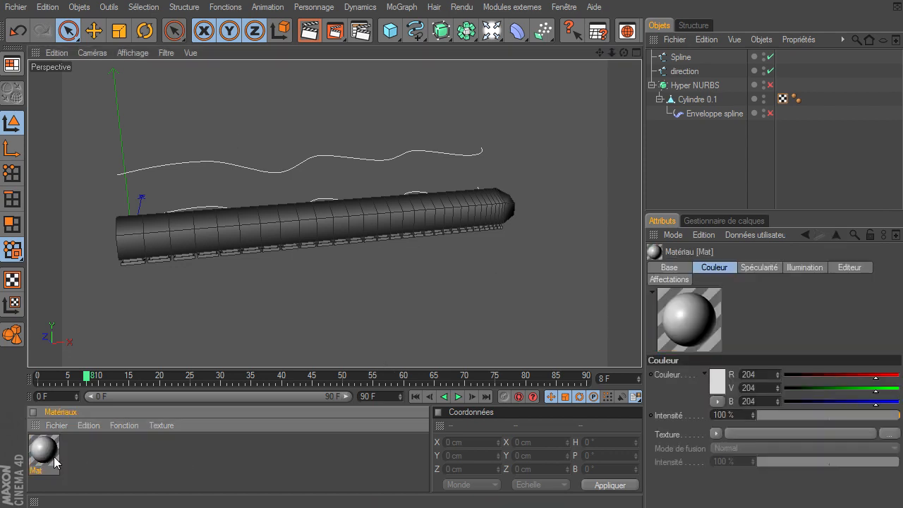
pyautogui.doubleClick(41, 455)
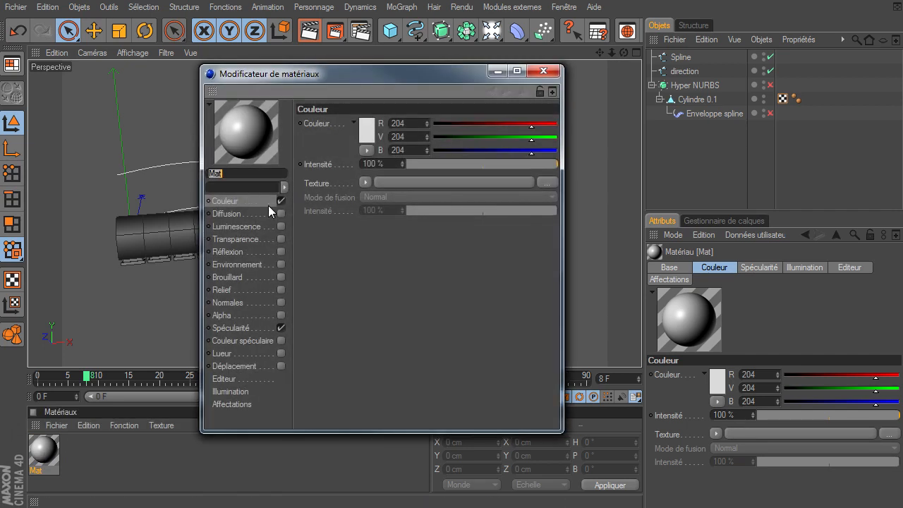
pyautogui.click(281, 328)
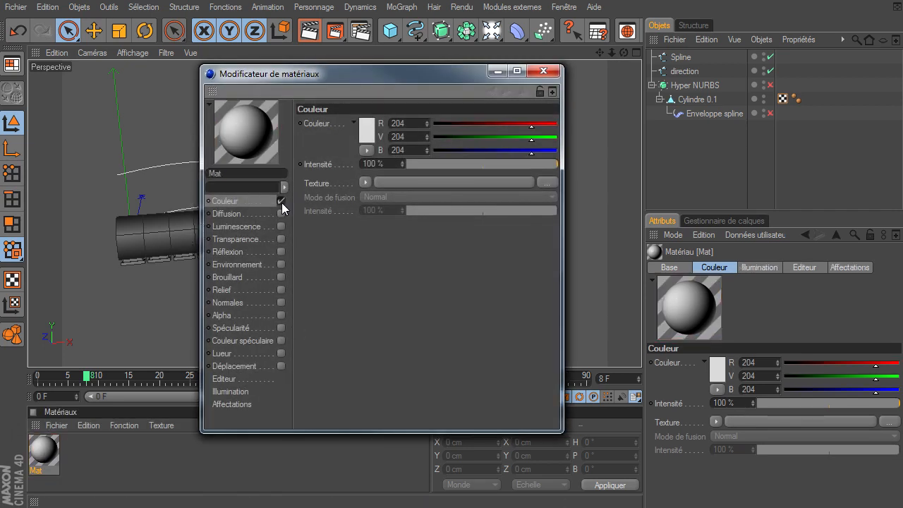
pyautogui.click(544, 70)
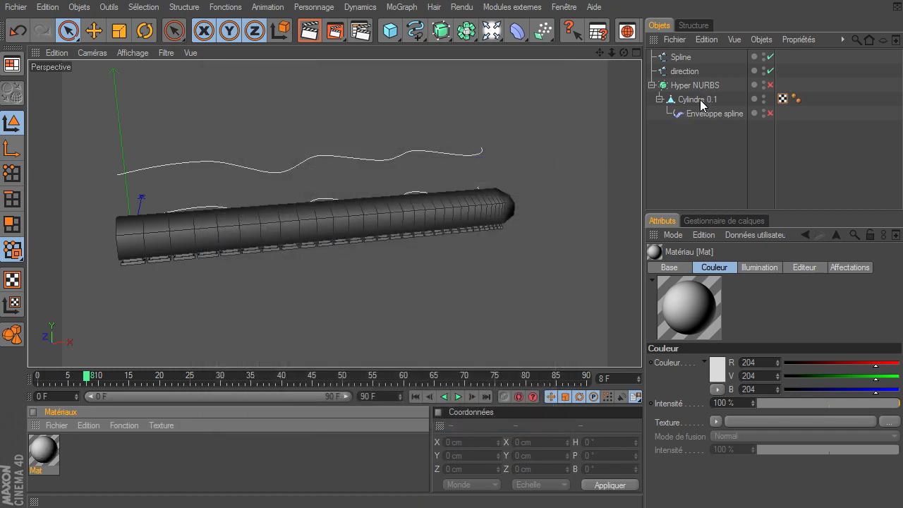
# - Assign the material Mat to Cylindre 0.1, preview a render of the view, and deselect the object
pyautogui.moveTo(700, 100); pyautogui.dragTo(700, 99)
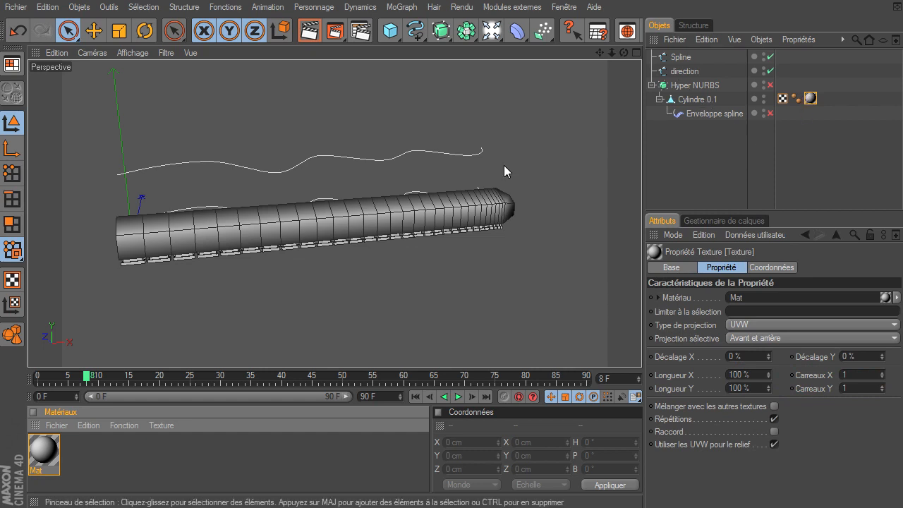
pyautogui.moveTo(612, 52)
pyautogui.mouseDown()
pyautogui.moveTo(655, 343)
pyautogui.moveTo(606, 53)
pyautogui.moveTo(641, 349)
pyautogui.moveTo(609, 57)
pyautogui.mouseUp()
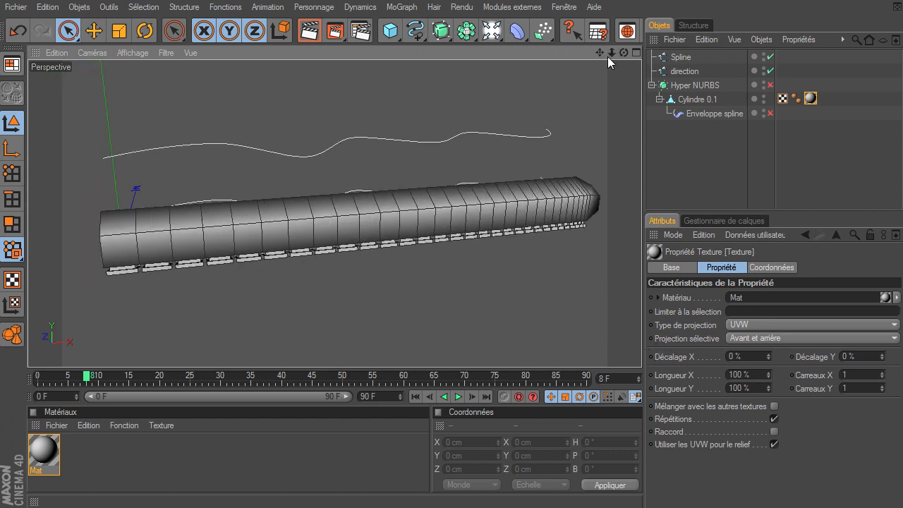
pyautogui.click(690, 99)
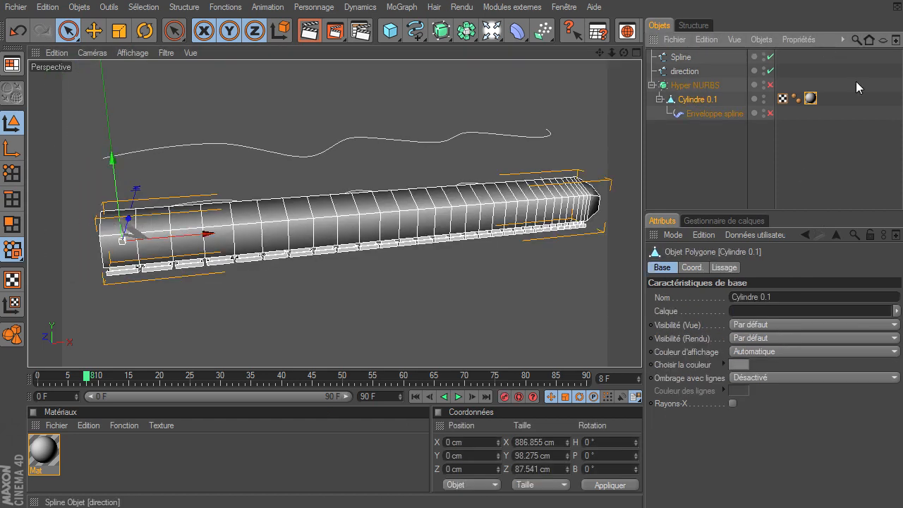
pyautogui.click(310, 33)
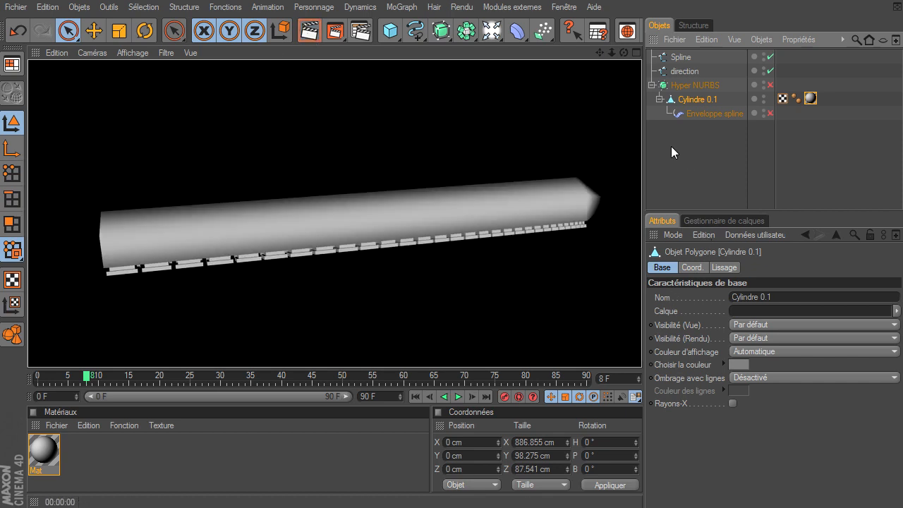
pyautogui.click(700, 142)
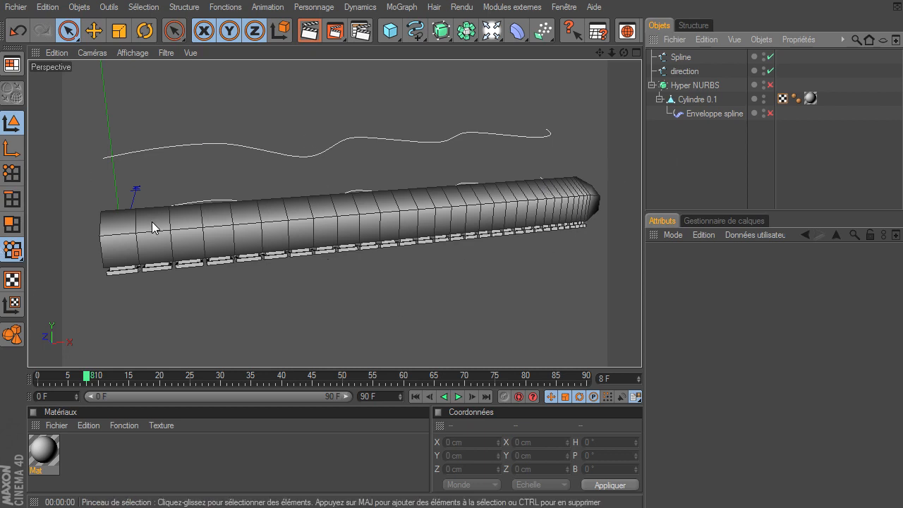
# - Switch to the BP UV Edit_tuto layout and orient the perspective view towards the tentacle's open end
pyautogui.click(15, 68)
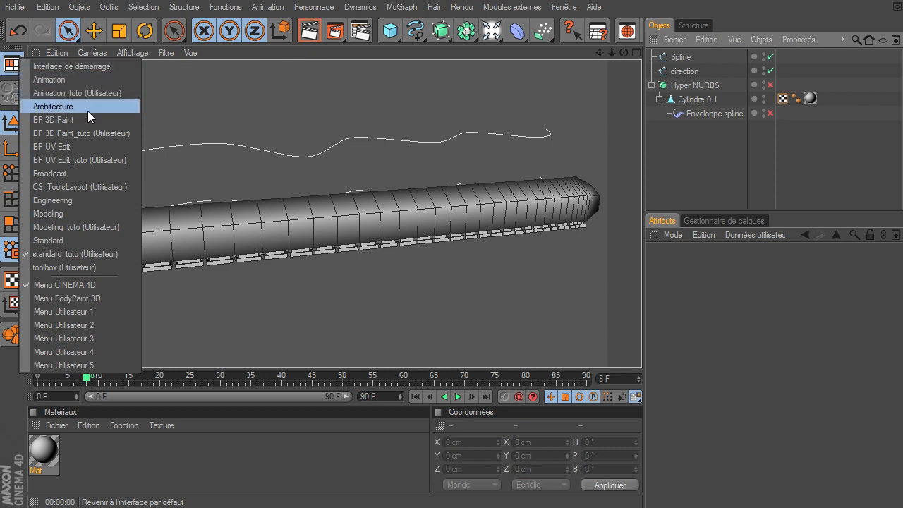
pyautogui.click(83, 161)
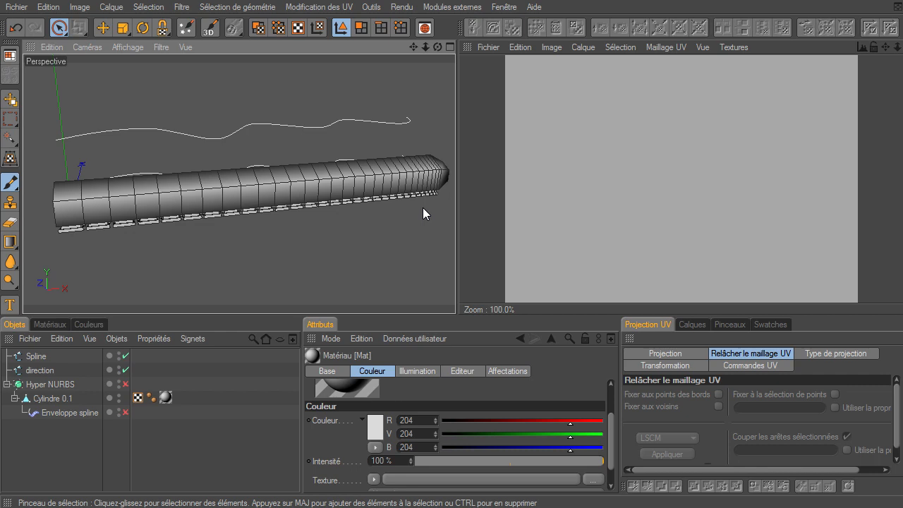
pyautogui.moveTo(438, 46); pyautogui.dragTo(456, 312)
pyautogui.moveTo(414, 46); pyautogui.dragTo(455, 314)
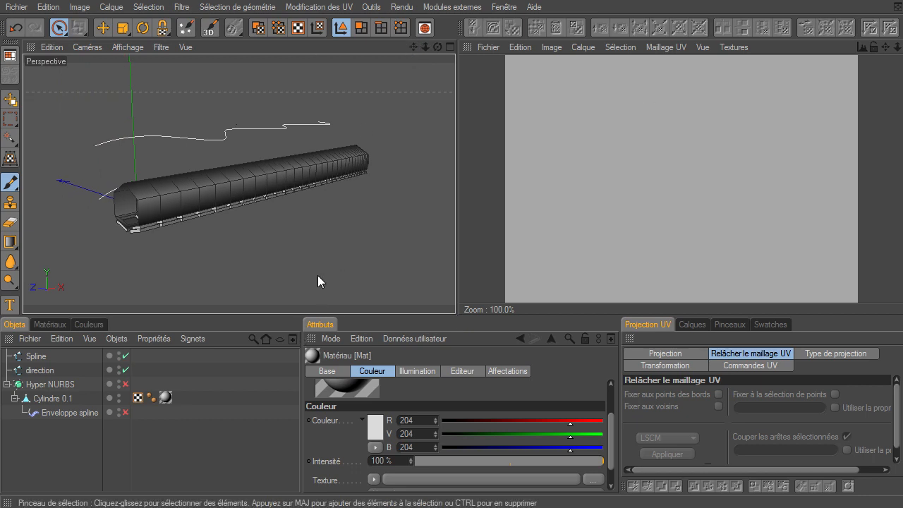
# - Open the BodyPaint setup wizard and keep Cylindre 0.1, inside Hyper NURBS, checked as the object to process
pyautogui.click(184, 32)
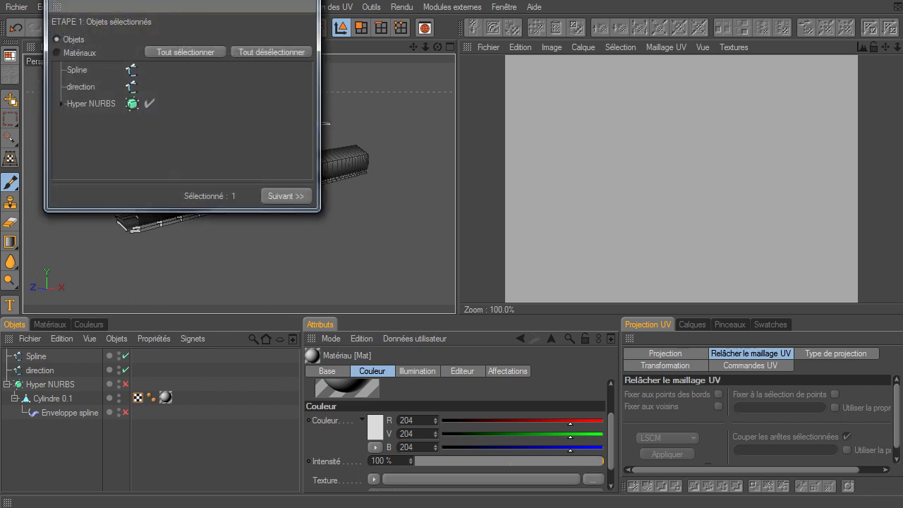
pyautogui.moveTo(211, 44); pyautogui.dragTo(226, 72)
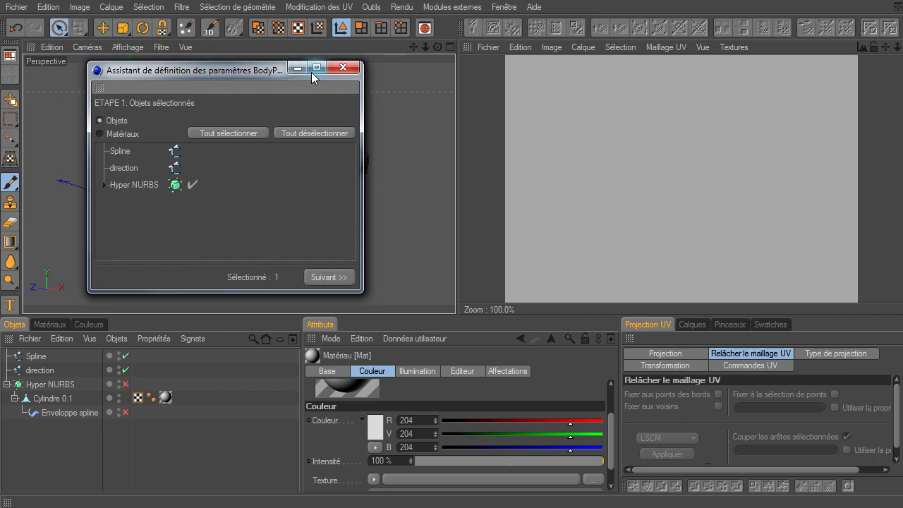
pyautogui.click(104, 185)
pyautogui.click(118, 203)
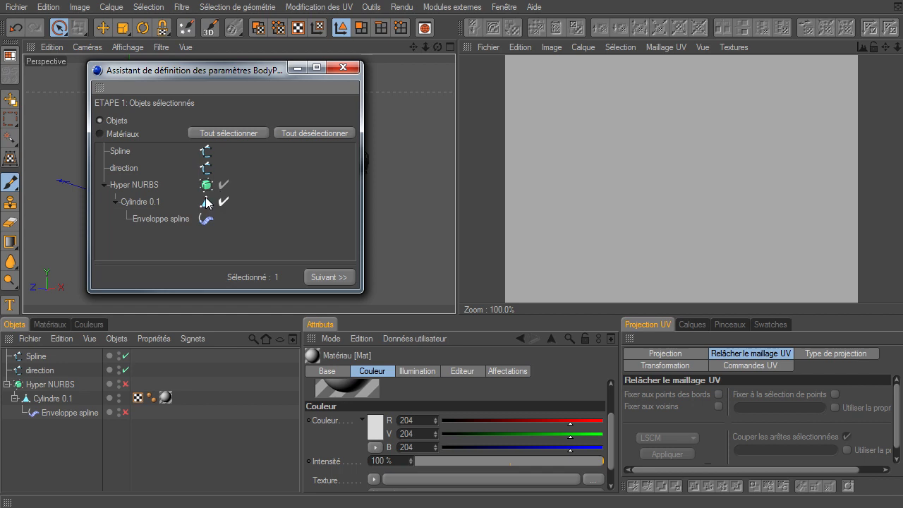
pyautogui.click(141, 202)
pyautogui.click(225, 202)
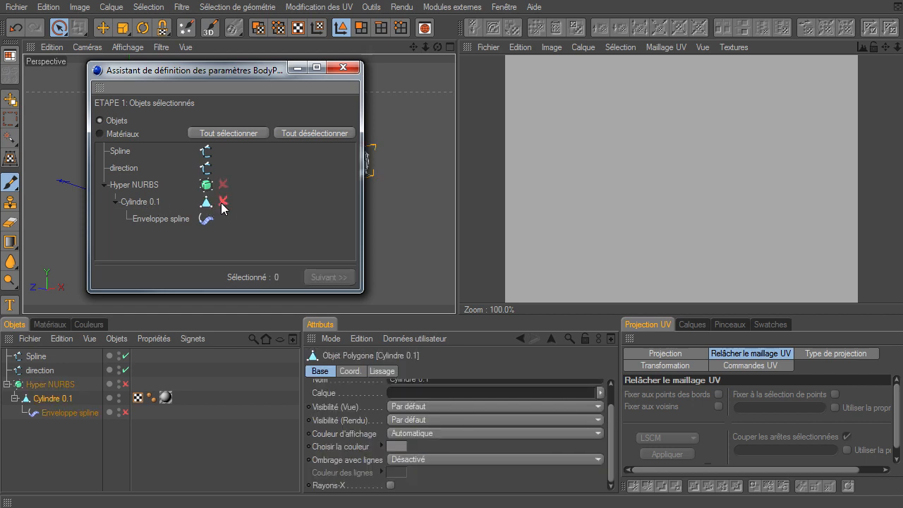
pyautogui.click(221, 202)
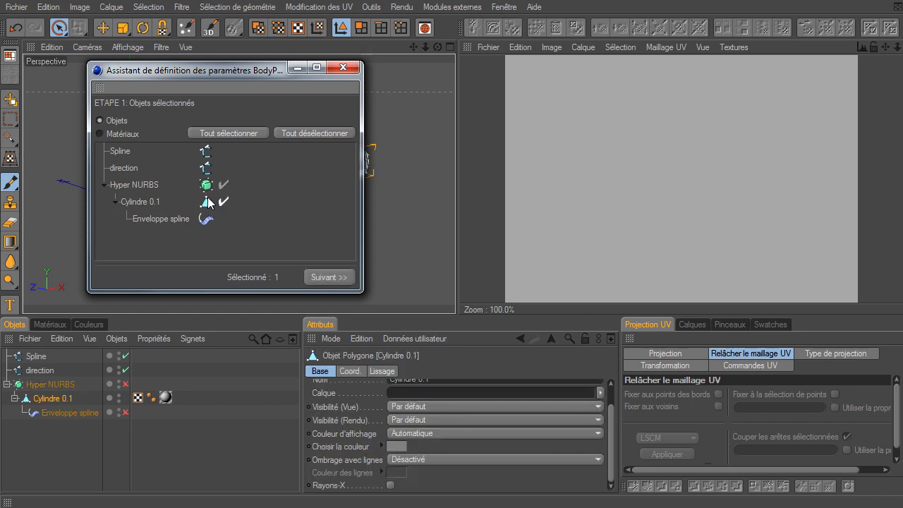
# - Complete the wizard with optimal cubic projection and a 1024 x 1024 colour texture, turning off automatic texture size interpolation
pyautogui.click(333, 277)
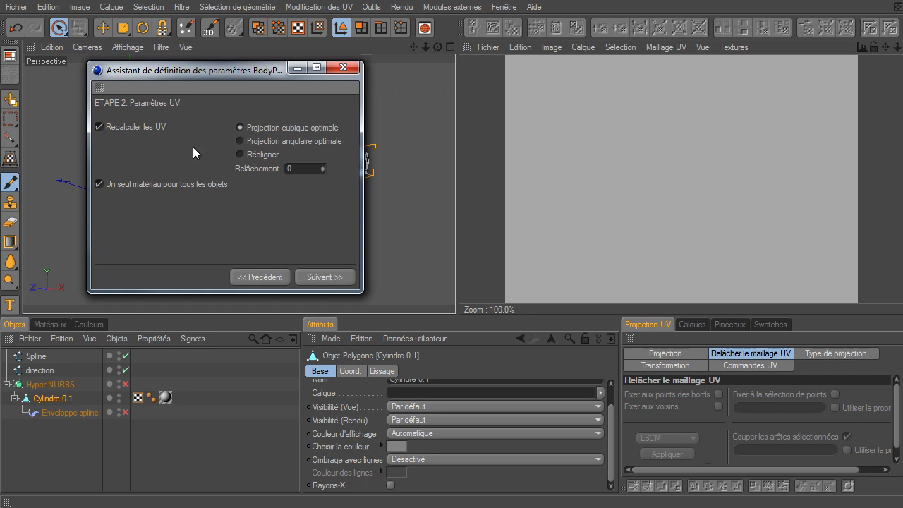
pyautogui.click(318, 277)
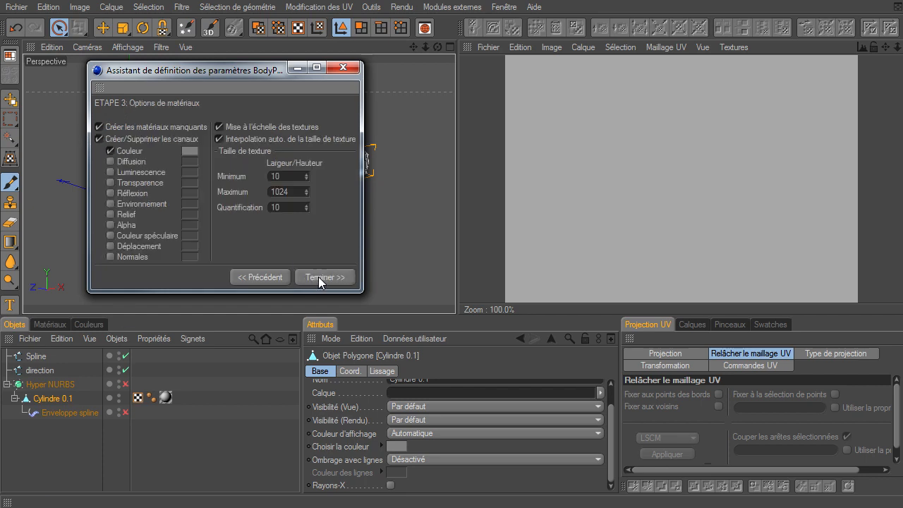
pyautogui.click(218, 139)
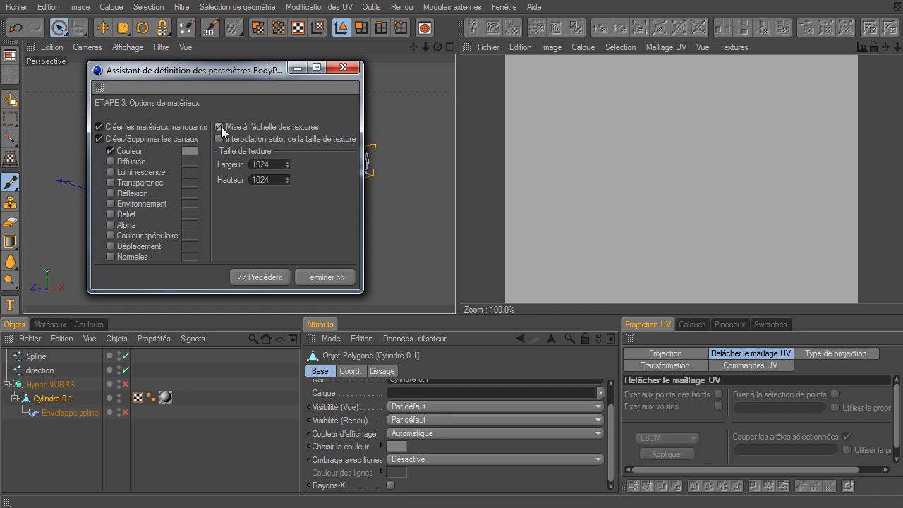
pyautogui.click(276, 180)
pyautogui.click(324, 275)
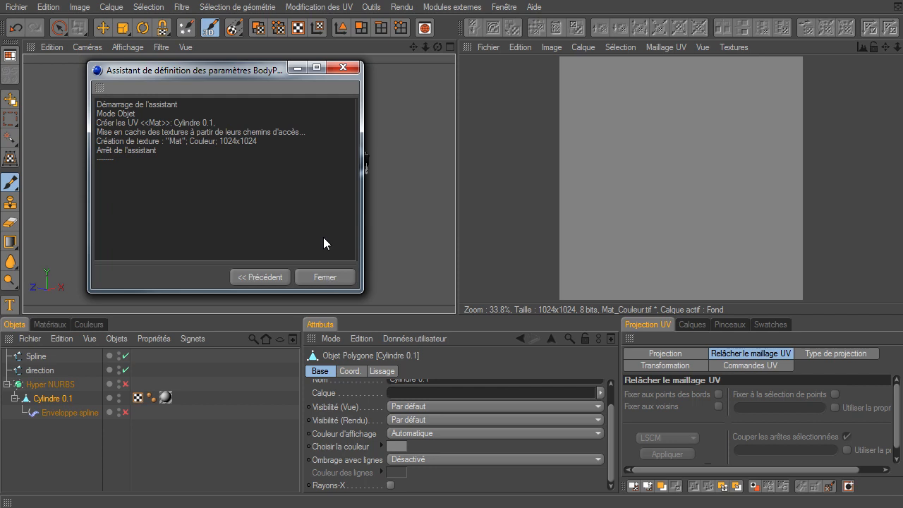
pyautogui.click(321, 277)
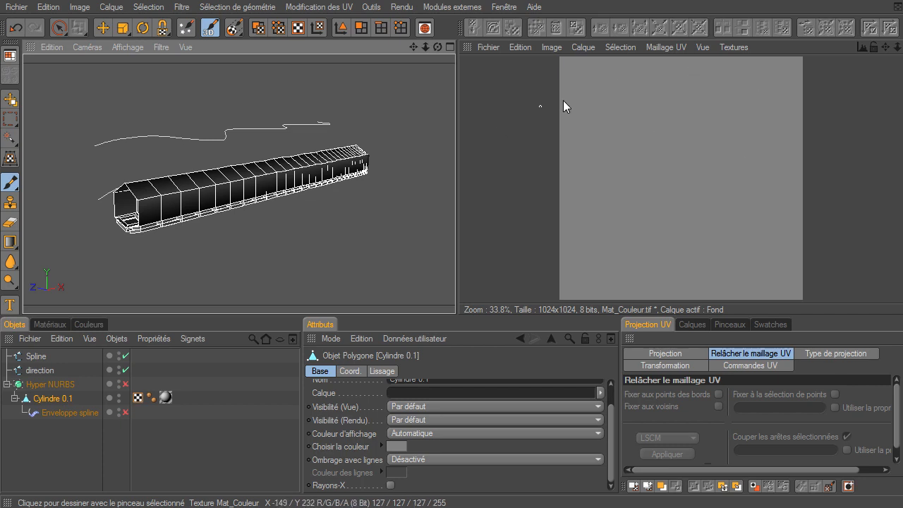
# - Display the UV mesh of Cylindre 0.1 over the texture and enlarge the tentacle in the perspective view
pyautogui.click(676, 47)
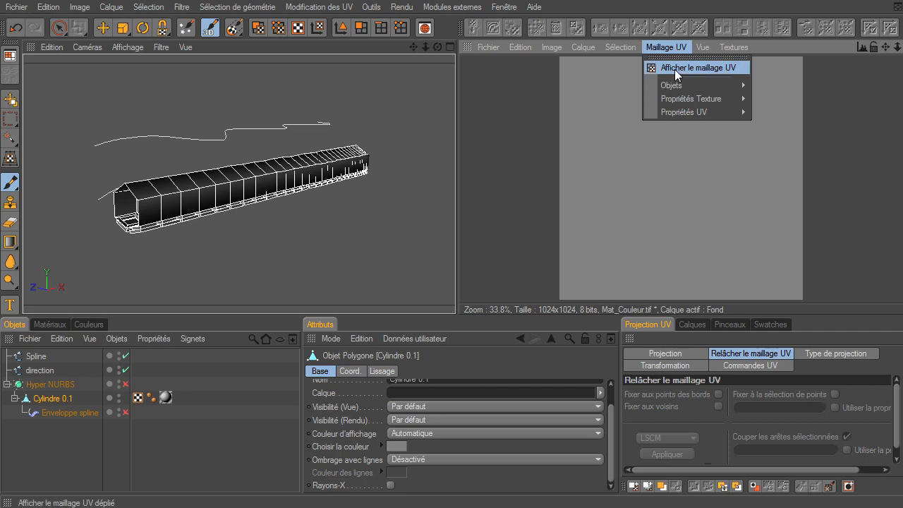
pyautogui.click(675, 69)
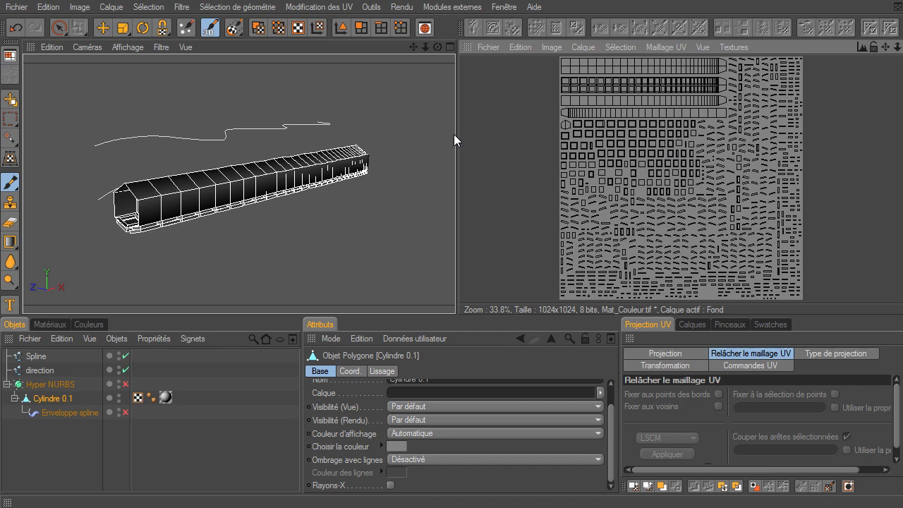
pyautogui.moveTo(427, 46); pyautogui.dragTo(455, 313)
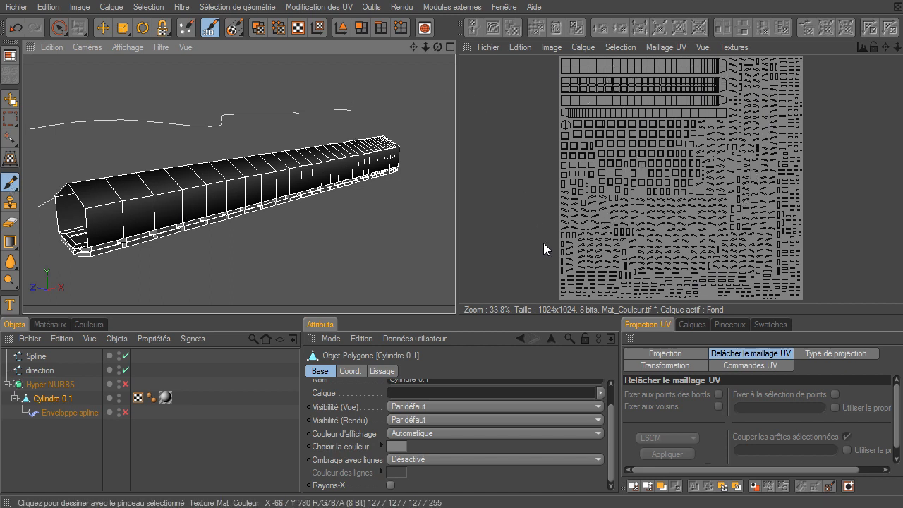
# - Set Cylindre 0.1 up for UV polygon editing with the projection types available
pyautogui.click(852, 355)
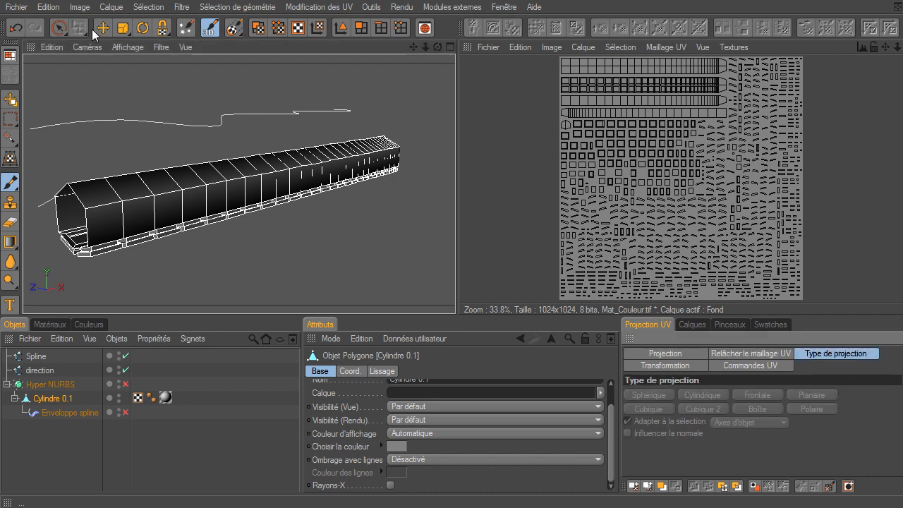
pyautogui.click(61, 28)
pyautogui.click(28, 398)
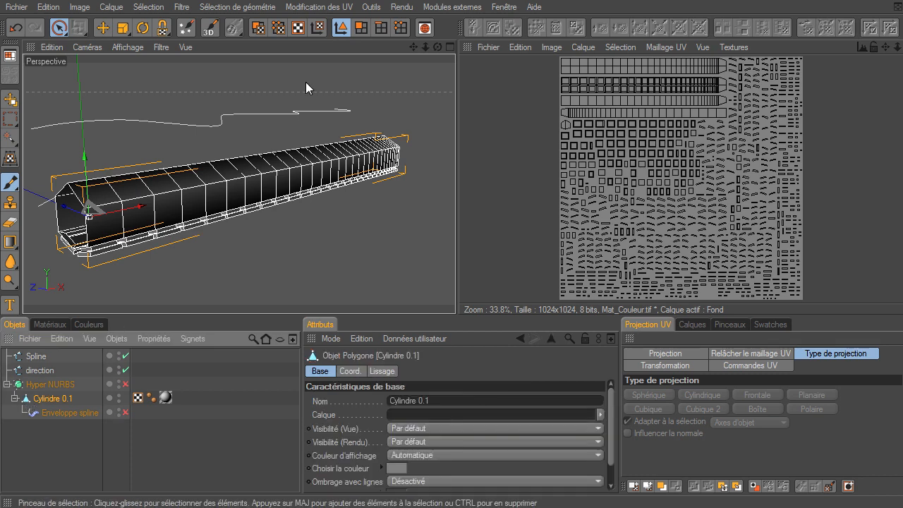
pyautogui.click(258, 29)
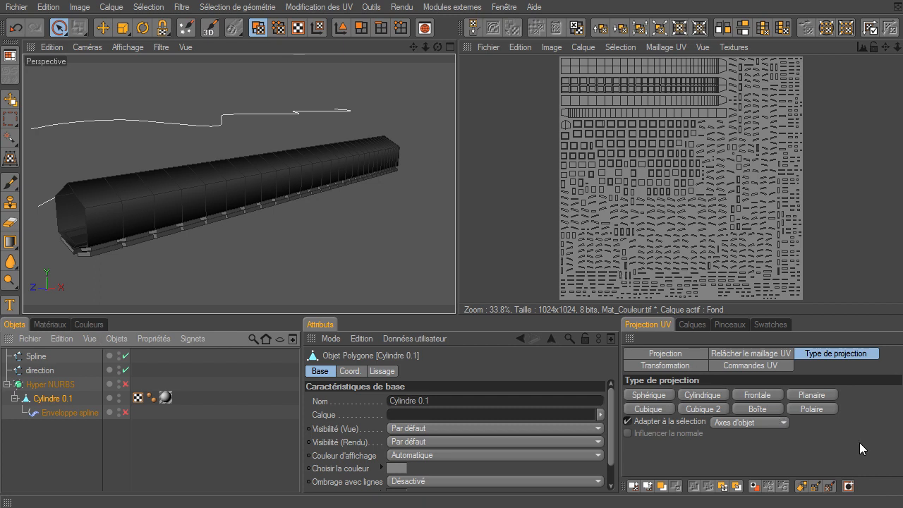
# - Try the Boîte, Cubique 2, Cubique and Planaire projections on the tentacle's UVs, settling on the Frontale projection
pyautogui.click(748, 411)
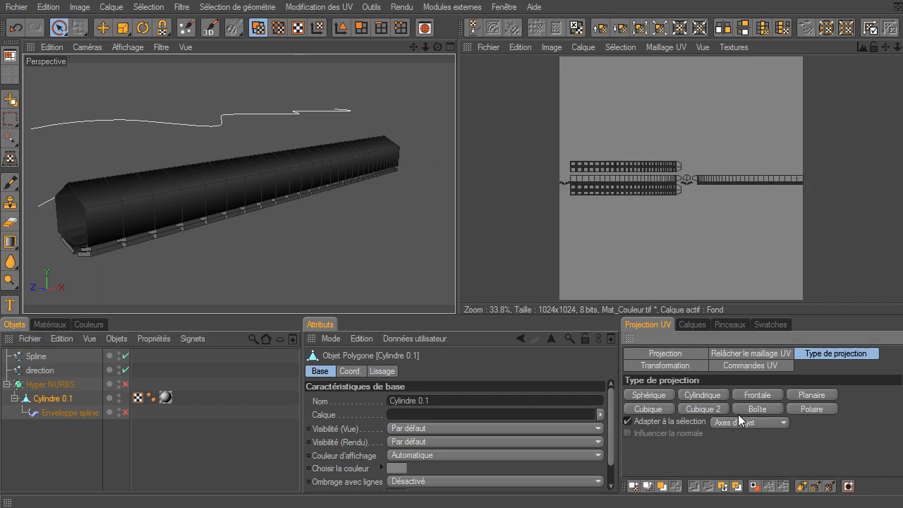
pyautogui.click(712, 408)
pyautogui.click(647, 409)
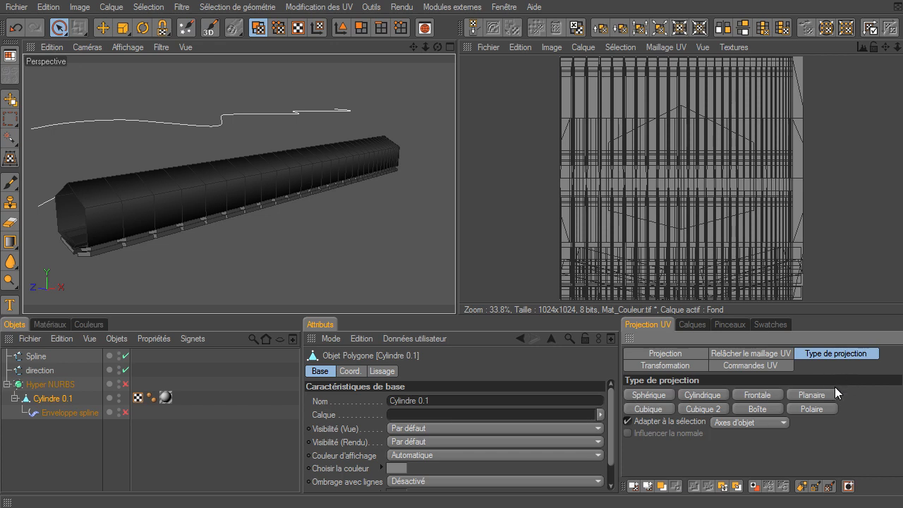
pyautogui.click(819, 395)
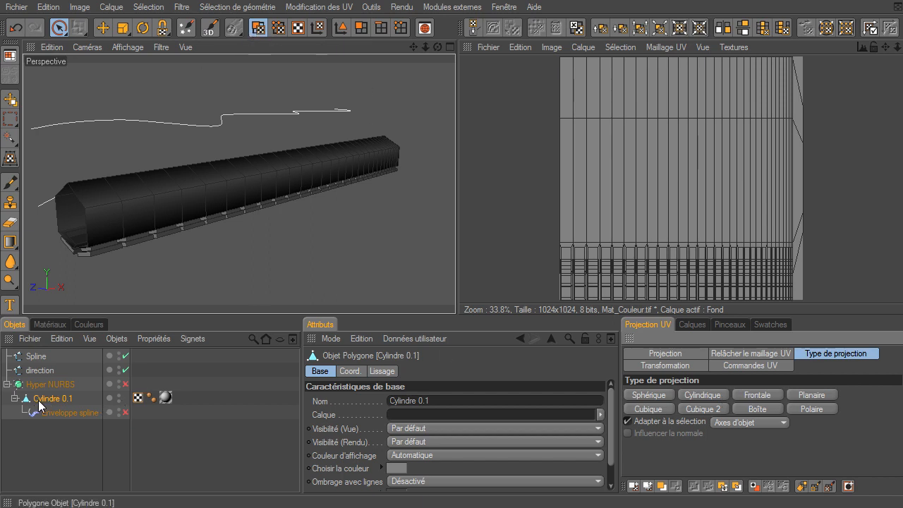
pyautogui.click(754, 394)
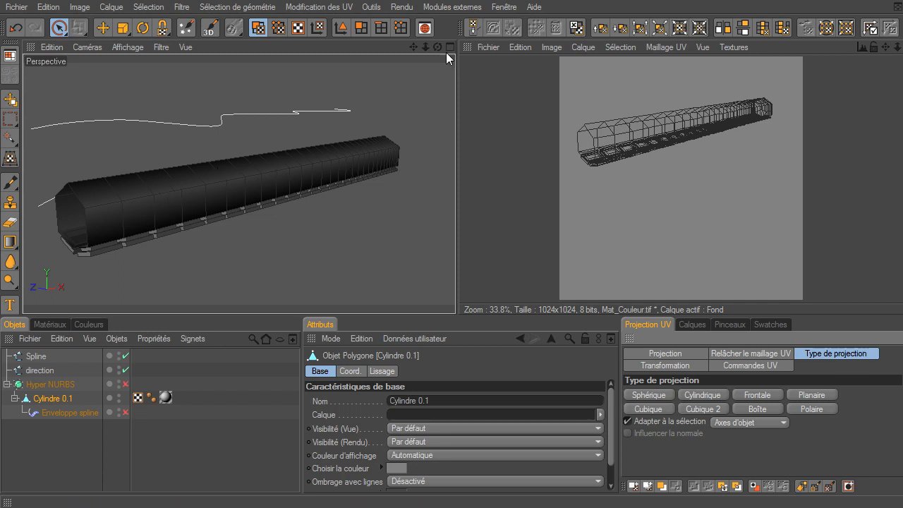
# - Brush-select the upper polygons on both slopes of the tentacle along its whole length, including those at the closed tip
pyautogui.moveTo(415, 48); pyautogui.dragTo(410, 72)
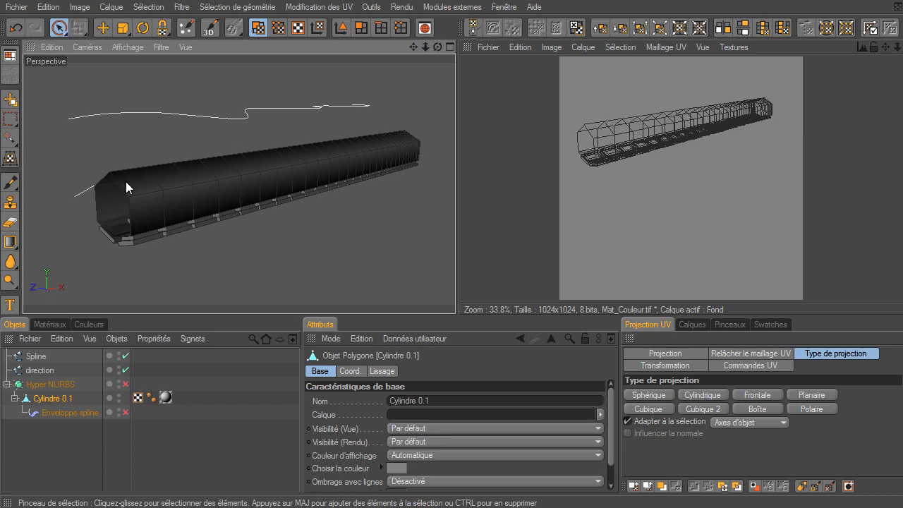
pyautogui.moveTo(437, 47); pyautogui.dragTo(455, 313)
pyautogui.moveTo(416, 50); pyautogui.dragTo(455, 313)
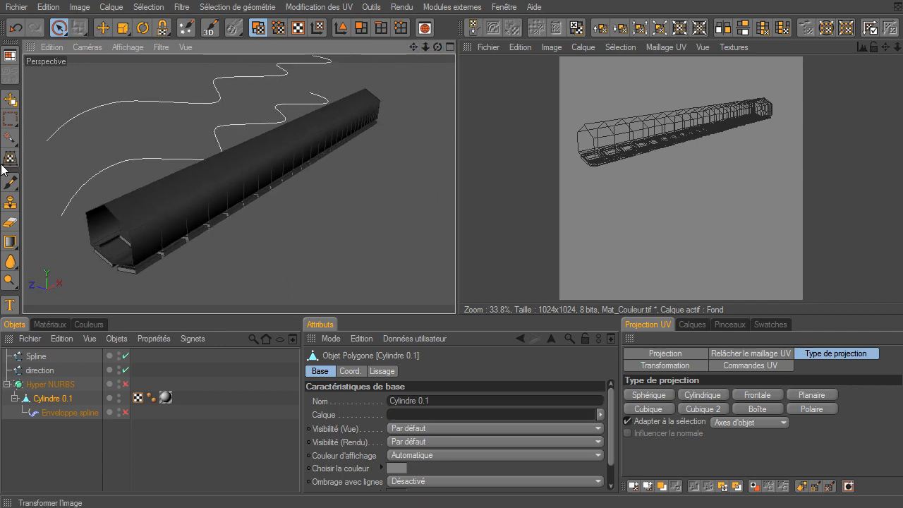
pyautogui.click(360, 28)
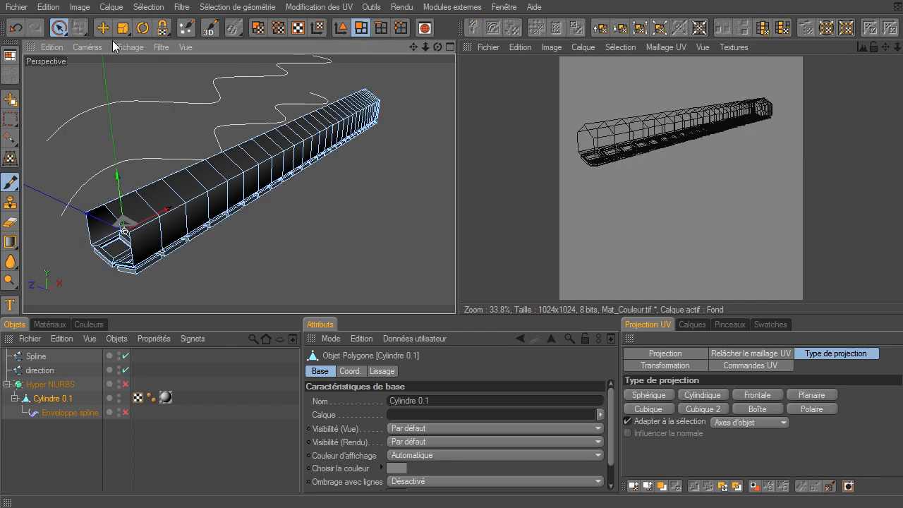
pyautogui.click(57, 29)
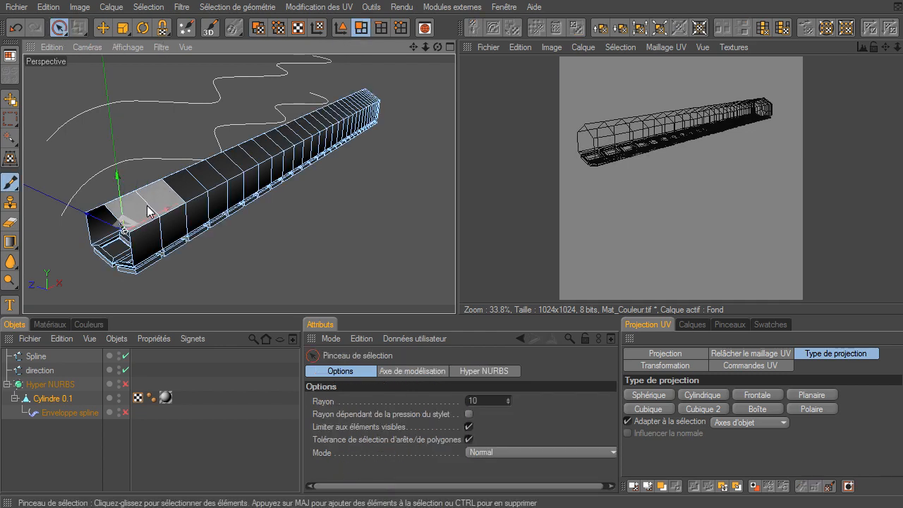
pyautogui.moveTo(140, 203); pyautogui.dragTo(185, 182)
pyautogui.moveTo(265, 143); pyautogui.dragTo(378, 90)
pyautogui.moveTo(438, 47); pyautogui.dragTo(455, 314)
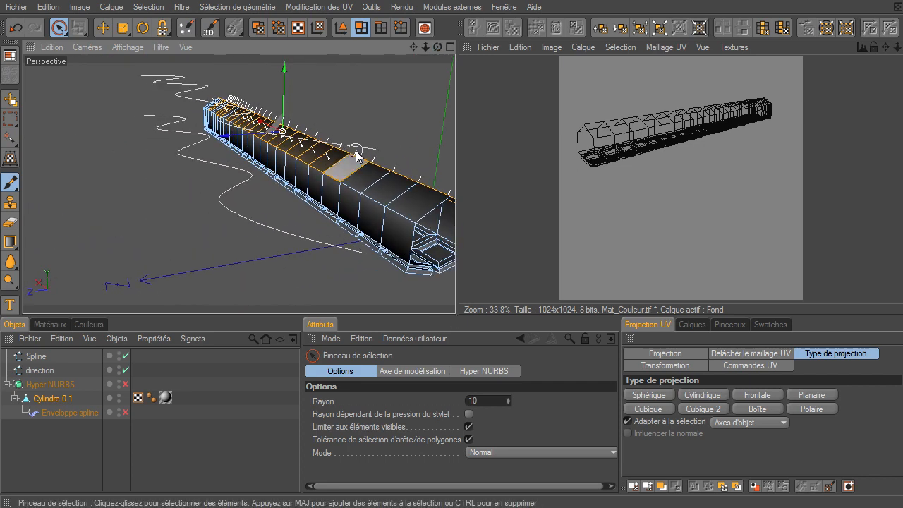
pyautogui.moveTo(455, 313); pyautogui.dragTo(444, 312)
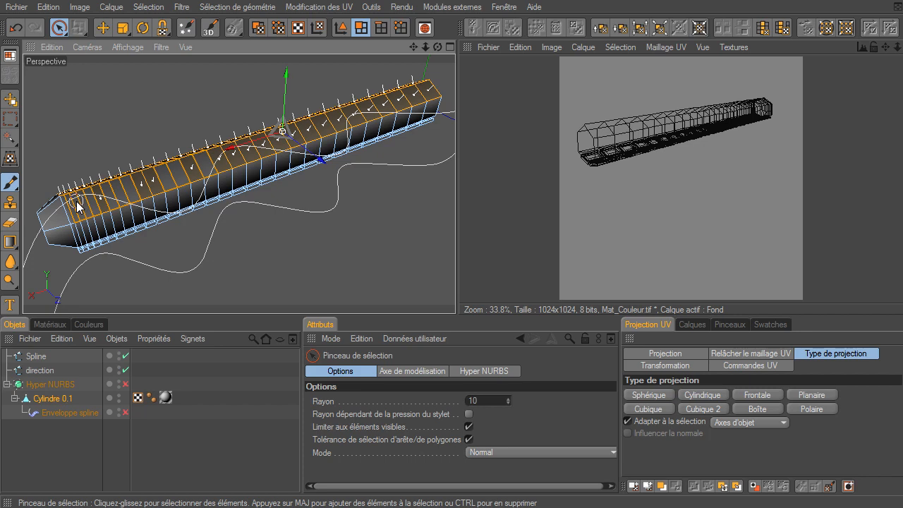
pyautogui.keyDown('shift'); pyautogui.moveTo(64, 208); pyautogui.dragTo(52, 207); pyautogui.keyUp('shift')
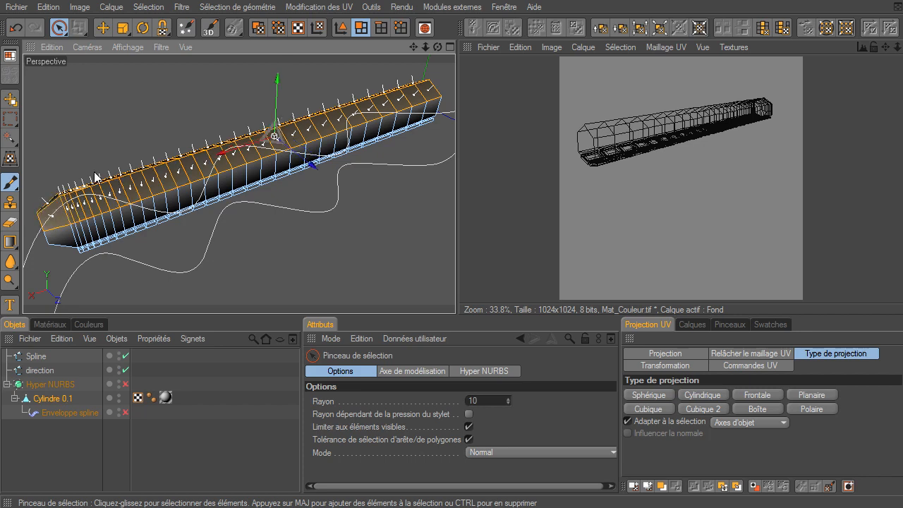
# - Grow the polygon selection by one row so it covers both side walls of the tentacle
pyautogui.moveTo(437, 48); pyautogui.dragTo(455, 313)
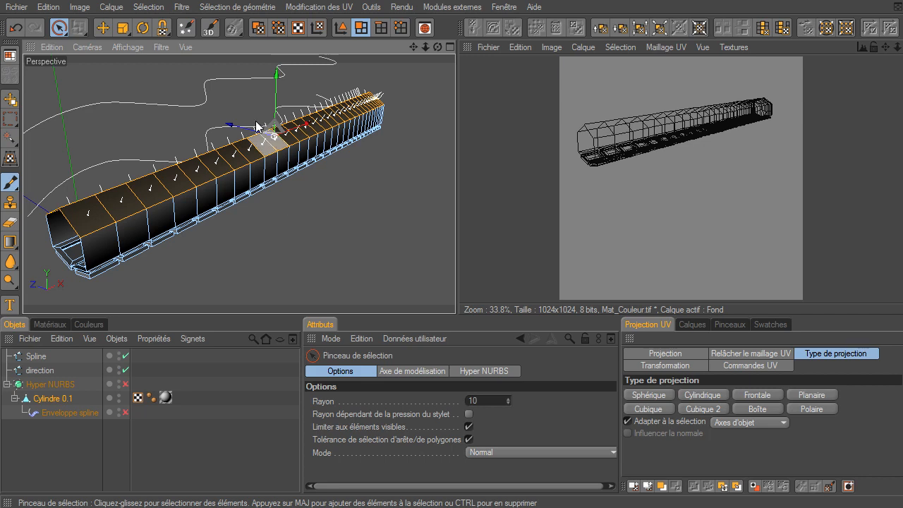
pyautogui.click(155, 10)
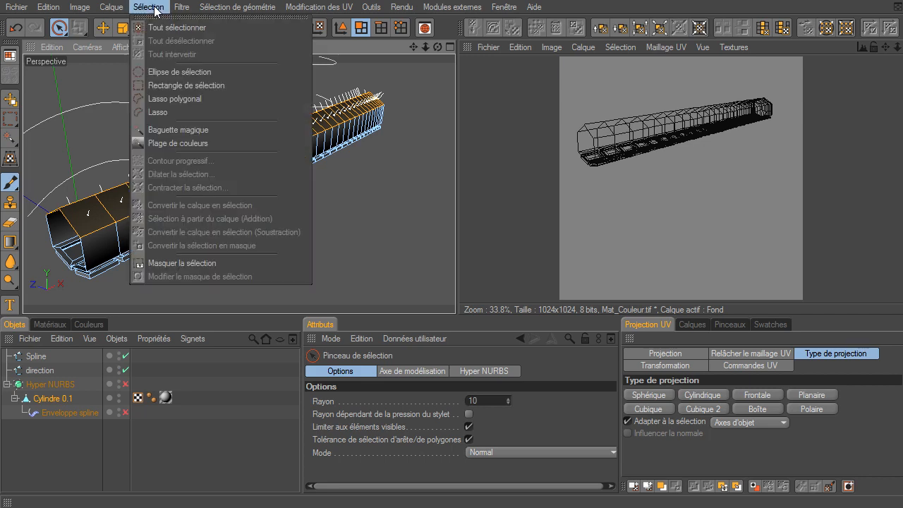
pyautogui.click(154, 7)
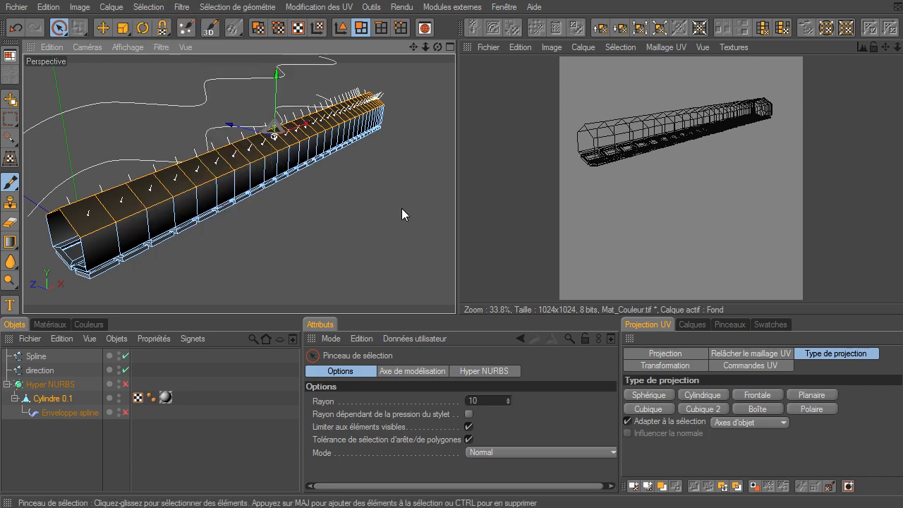
pyautogui.press('u')
pyautogui.press('u')
pyautogui.press('y')
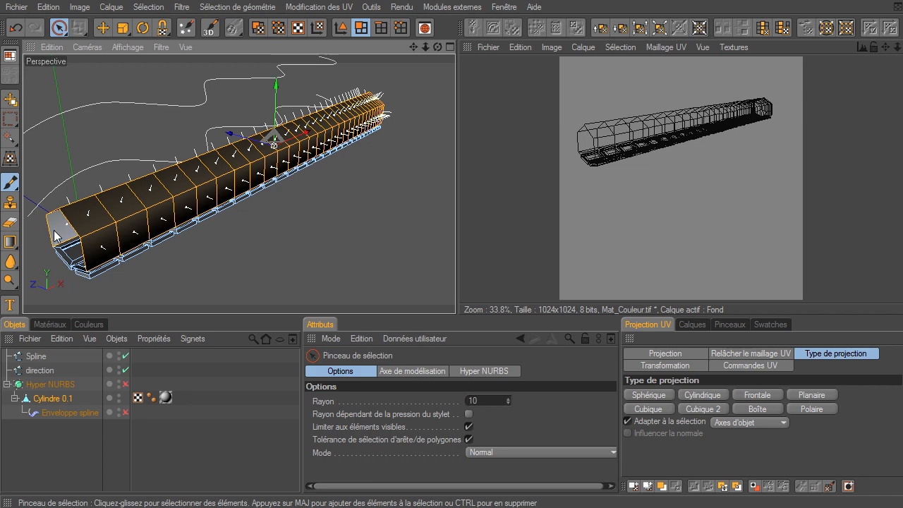
# - Check the selection along the tentacle's underside and shrink it by one row of polygons to leave the underside out
pyautogui.moveTo(438, 47); pyautogui.dragTo(375, 118)
pyautogui.press('u')
pyautogui.moveTo(452, 308); pyautogui.dragTo(412, 44)
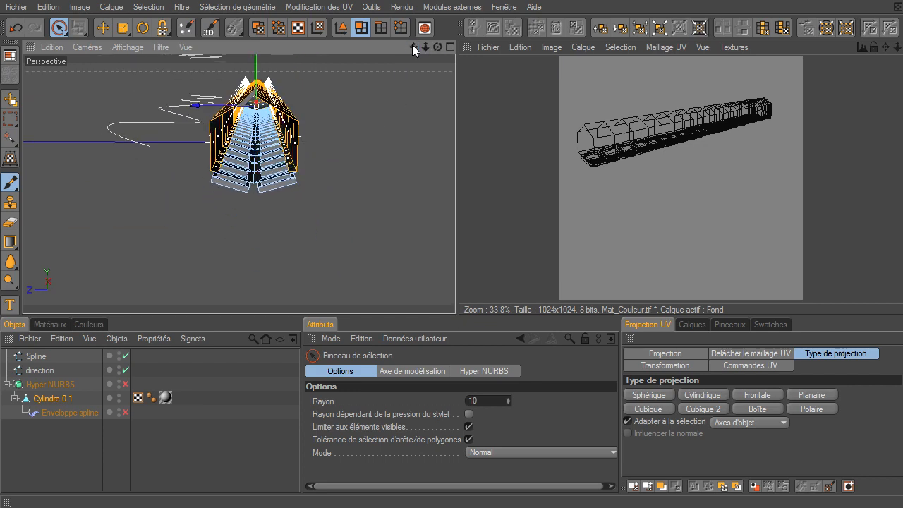
pyautogui.moveTo(455, 313)
pyautogui.mouseDown()
pyautogui.moveTo(468, 310)
pyautogui.moveTo(455, 314)
pyautogui.mouseUp()
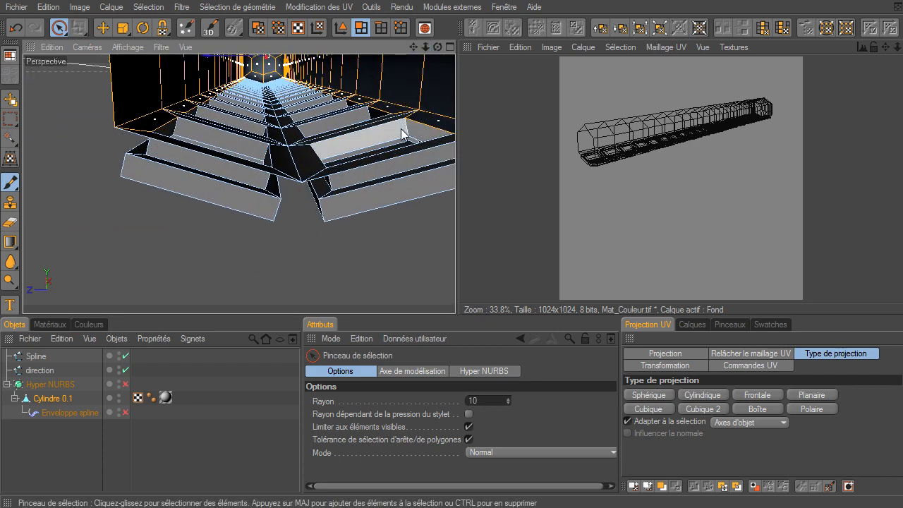
pyautogui.moveTo(436, 47); pyautogui.dragTo(455, 313)
pyautogui.moveTo(439, 46); pyautogui.dragTo(455, 313)
pyautogui.moveTo(414, 48); pyautogui.dragTo(455, 314)
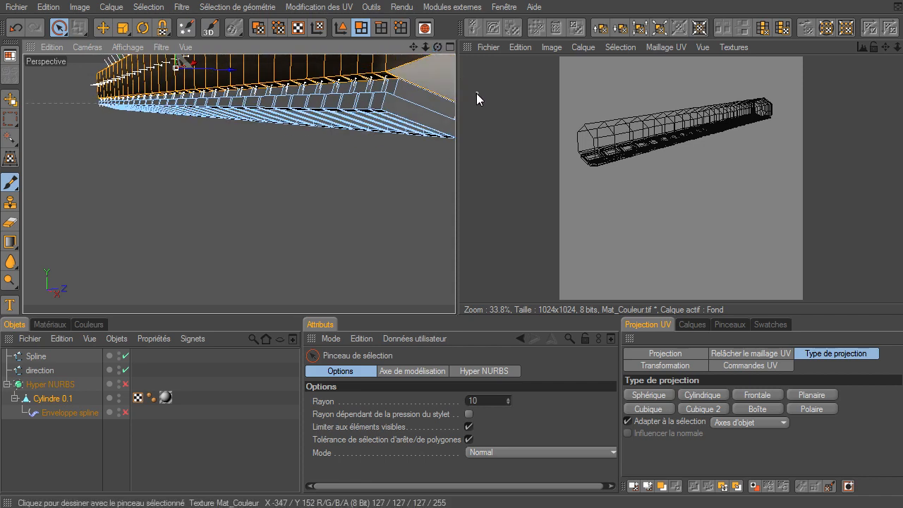
pyautogui.press('u')
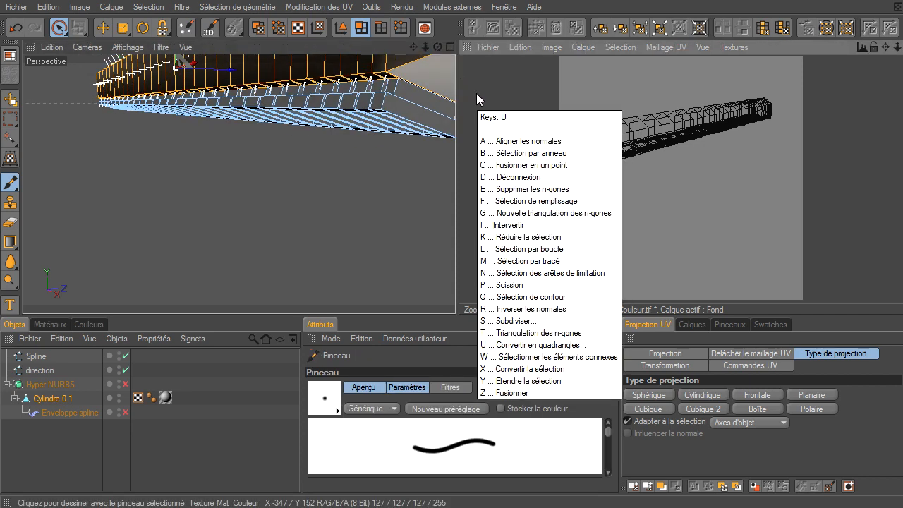
pyautogui.press('k')
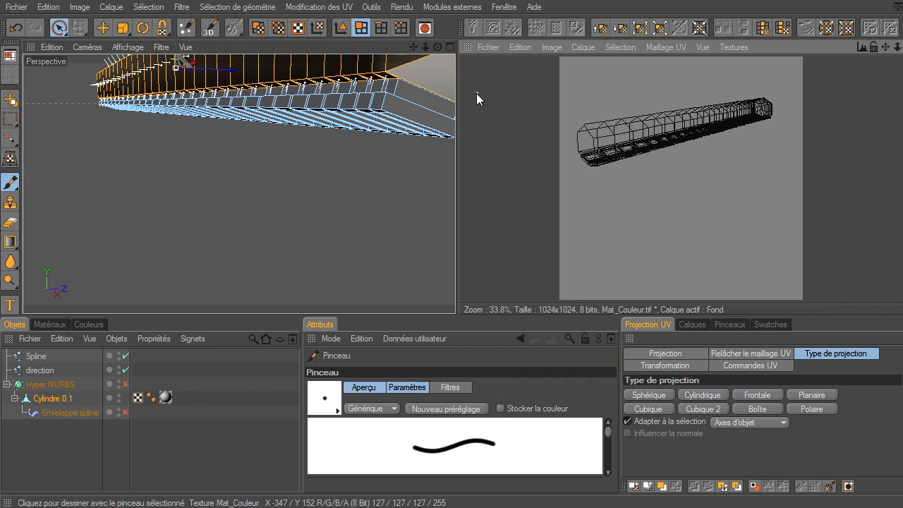
pyautogui.moveTo(415, 47)
pyautogui.mouseDown()
pyautogui.moveTo(455, 314)
pyautogui.moveTo(438, 309)
pyautogui.moveTo(455, 313)
pyautogui.mouseUp()
pyautogui.moveTo(415, 47); pyautogui.dragTo(455, 313)
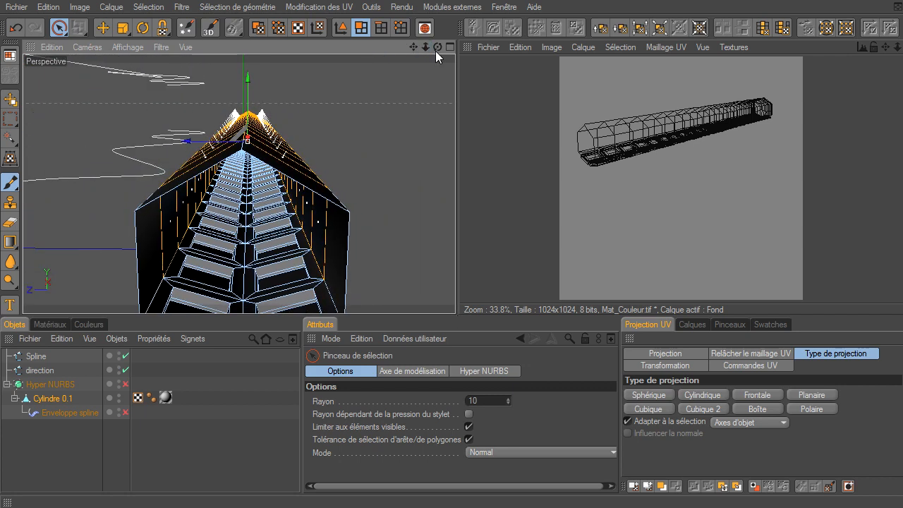
# - Add the first ring of top and side polygons at the tentacle's open end to the selection and check the tip
pyautogui.moveTo(435, 51); pyautogui.dragTo(455, 314)
pyautogui.moveTo(415, 50); pyautogui.dragTo(464, 315)
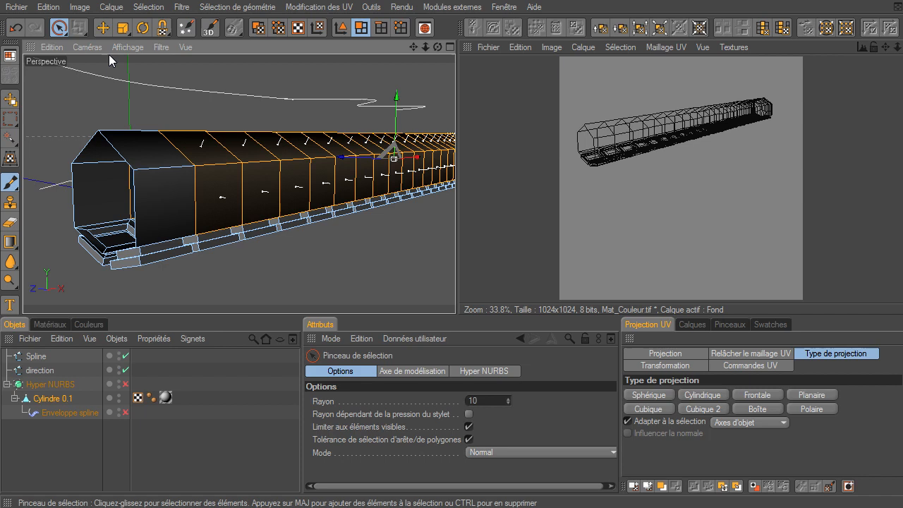
pyautogui.moveTo(173, 165)
pyautogui.mouseDown()
pyautogui.moveTo(122, 129)
pyautogui.moveTo(97, 145)
pyautogui.moveTo(89, 176)
pyautogui.mouseUp()
pyautogui.moveTo(438, 48)
pyautogui.mouseDown()
pyautogui.moveTo(455, 314)
pyautogui.moveTo(437, 45)
pyautogui.mouseUp()
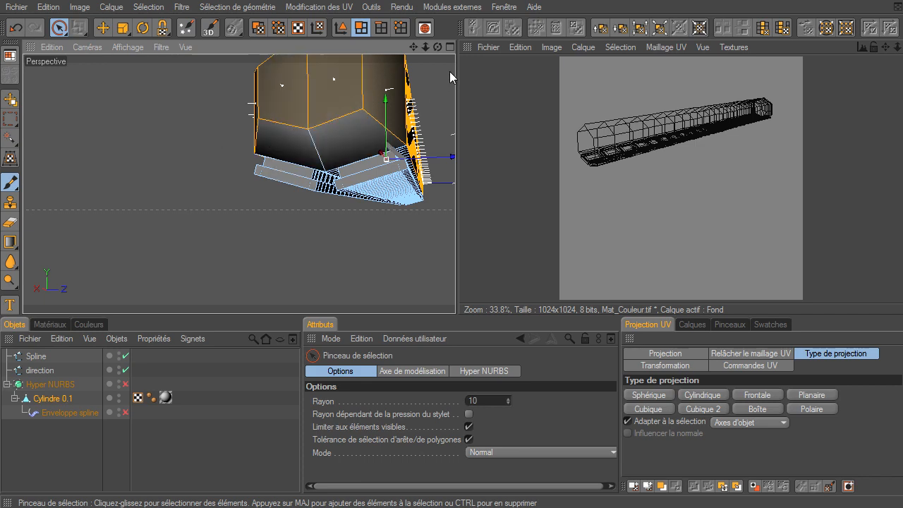
pyautogui.moveTo(441, 48); pyautogui.dragTo(455, 313)
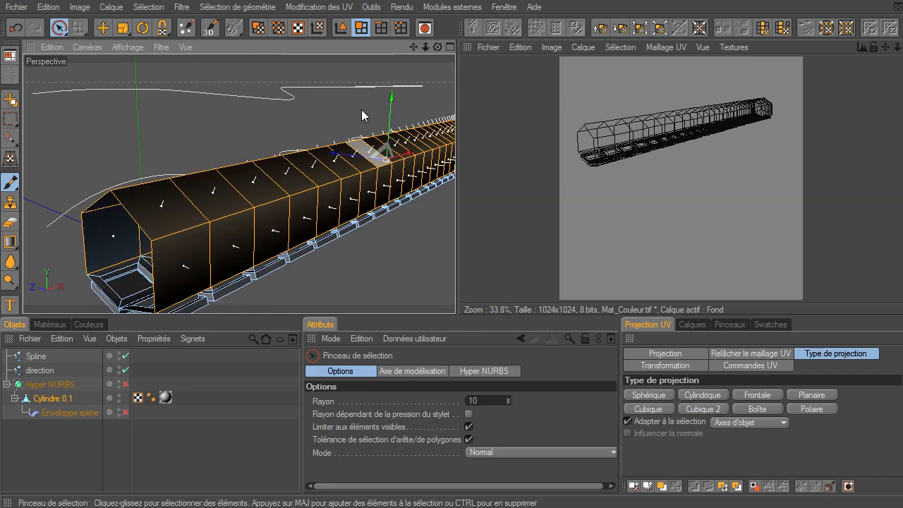
pyautogui.moveTo(428, 47); pyautogui.dragTo(306, 64)
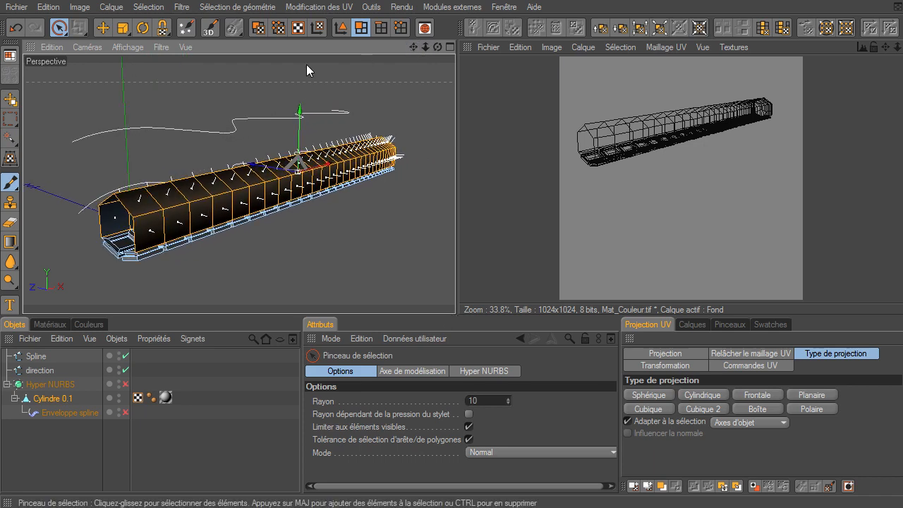
# - Relax the UVs of the selected polygons with LSCM and move the unfolded island to the lower edge of the texture
pyautogui.click(259, 29)
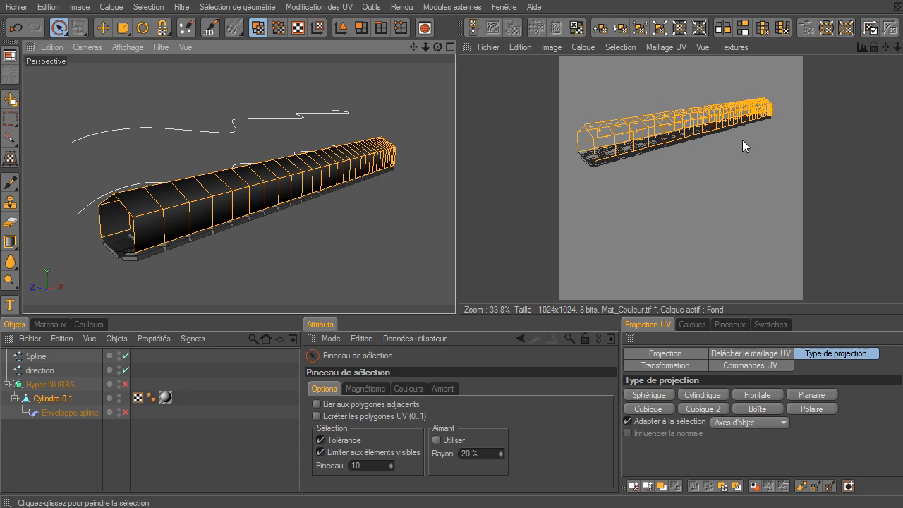
pyautogui.click(757, 354)
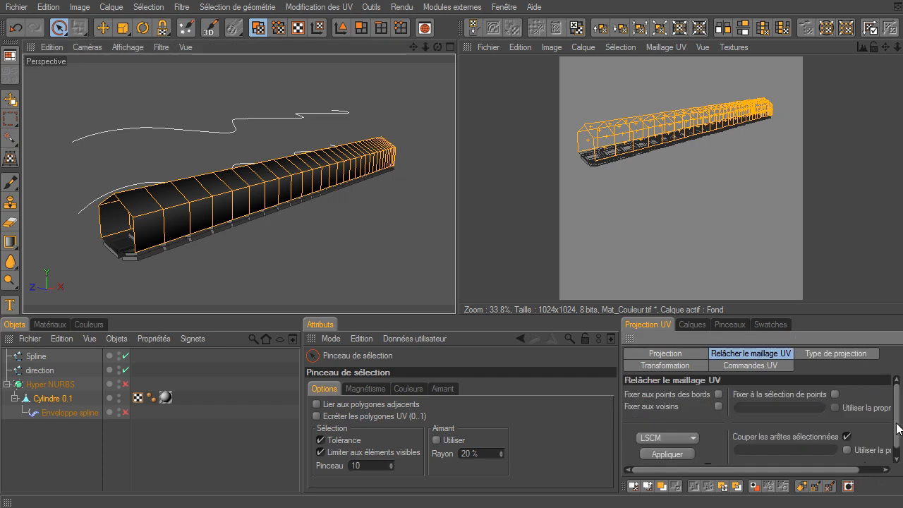
pyautogui.scroll(-1, 896, 441)
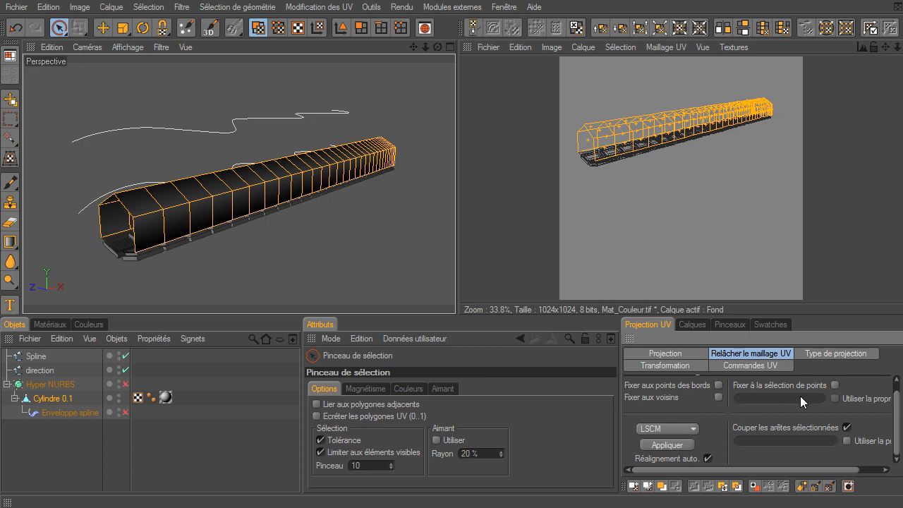
pyautogui.scroll(1, 901, 397)
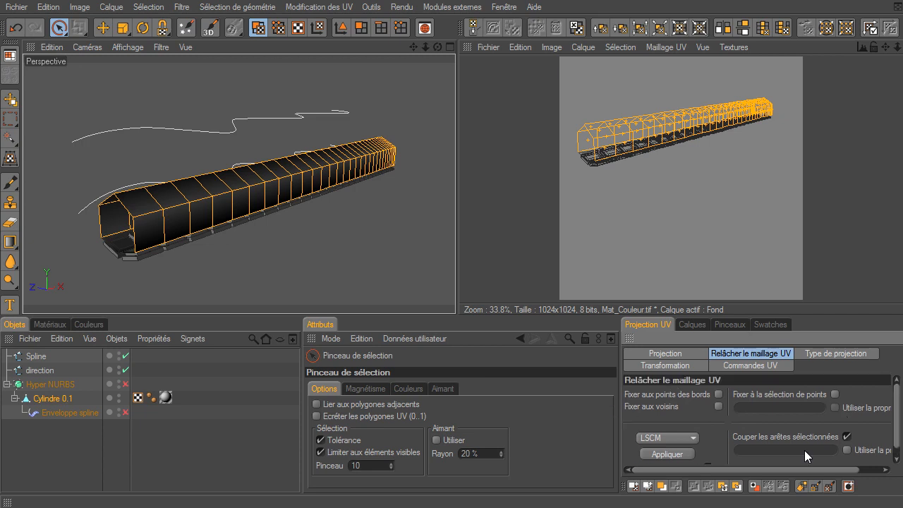
pyautogui.click(666, 454)
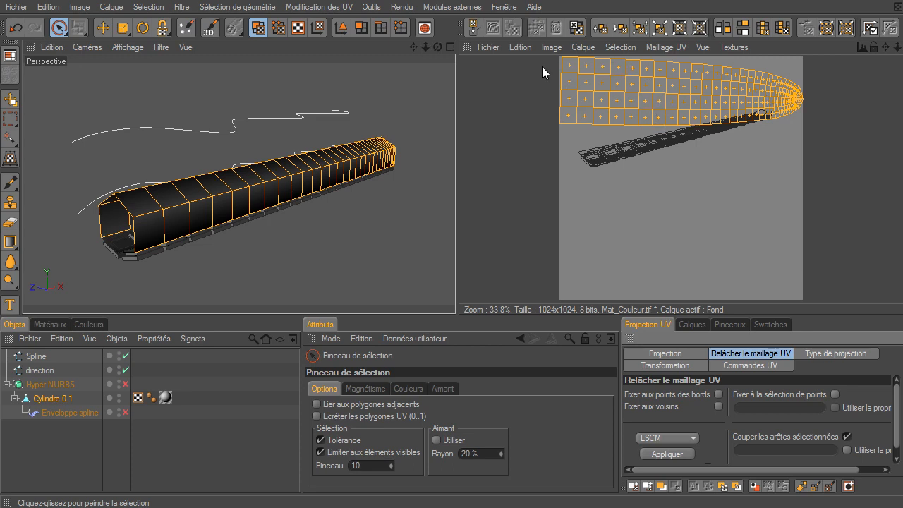
pyautogui.click(103, 30)
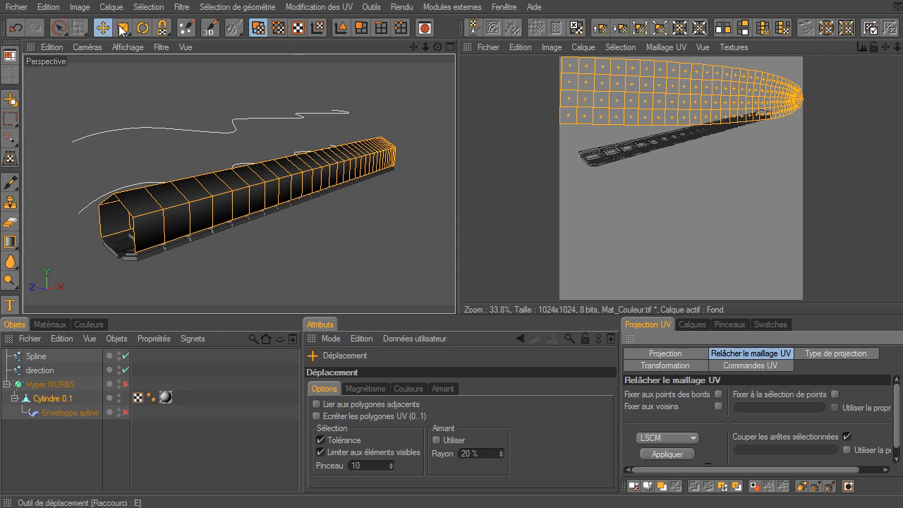
pyautogui.moveTo(674, 87)
pyautogui.mouseDown()
pyautogui.moveTo(671, 305)
pyautogui.moveTo(659, 305)
pyautogui.moveTo(669, 303)
pyautogui.mouseUp()
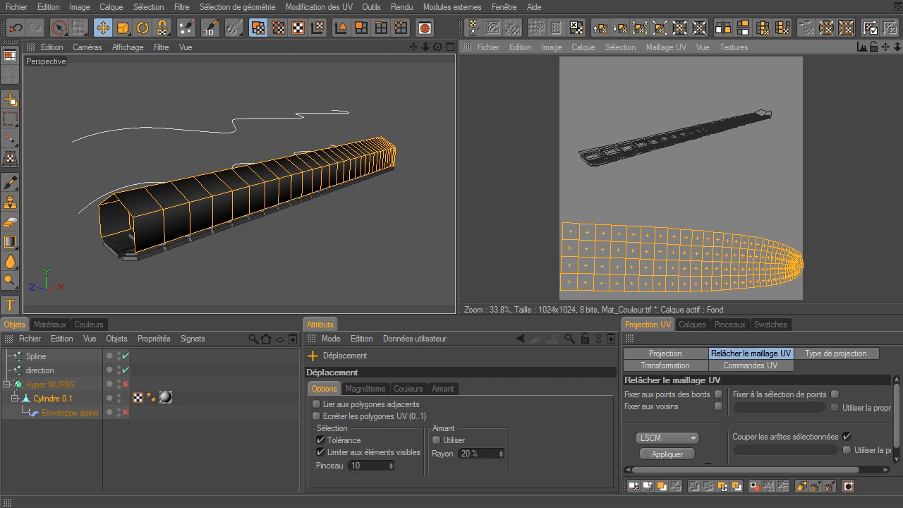
# - Rotate the unfolded top-and-sides UV island until it lies horizontal, shrink it slightly and position it inside the texture's lower edge
pyautogui.click(144, 29)
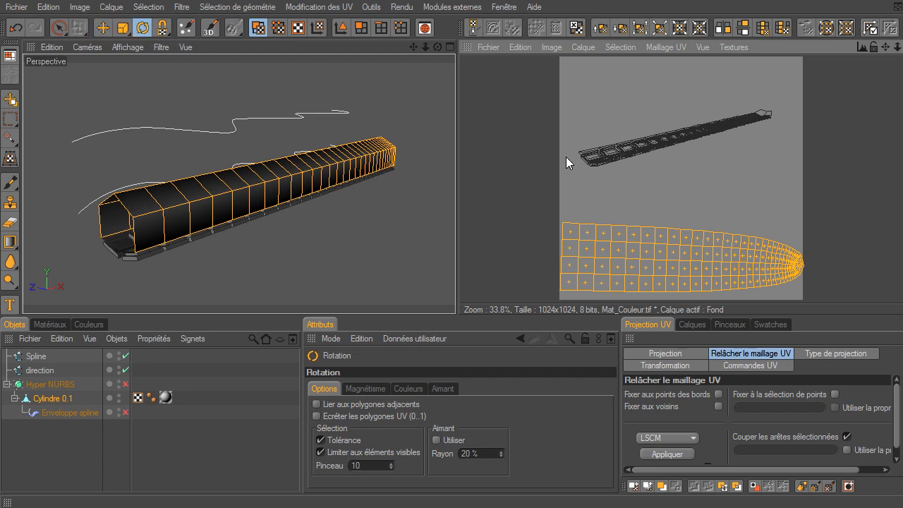
pyautogui.moveTo(671, 303); pyautogui.dragTo(671, 302)
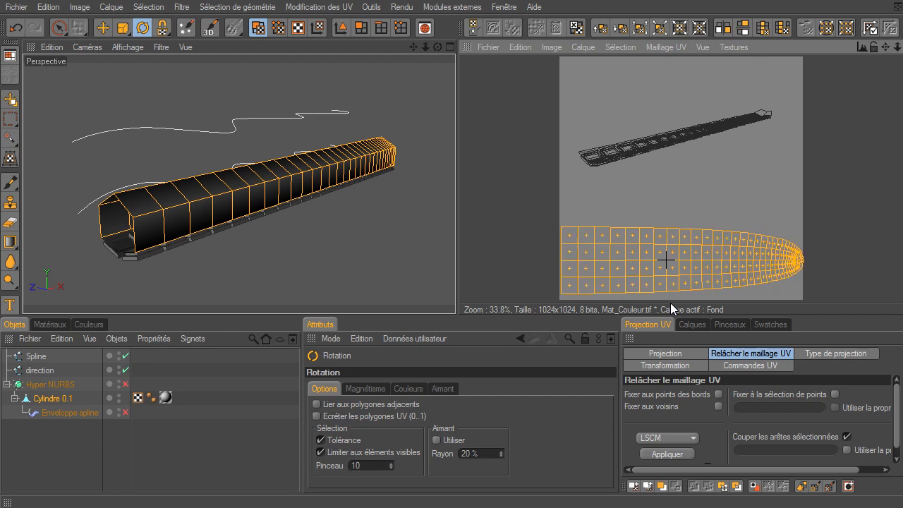
pyautogui.click(122, 27)
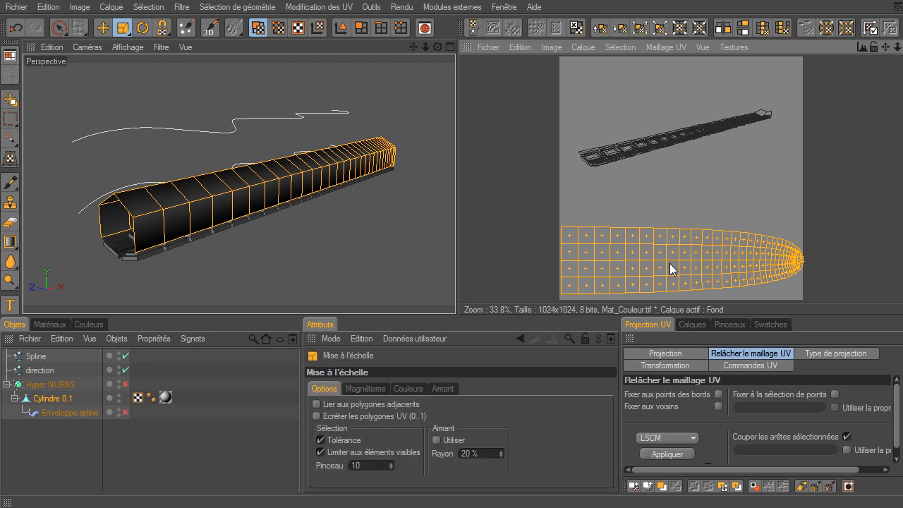
pyautogui.moveTo(670, 302); pyautogui.dragTo(671, 303)
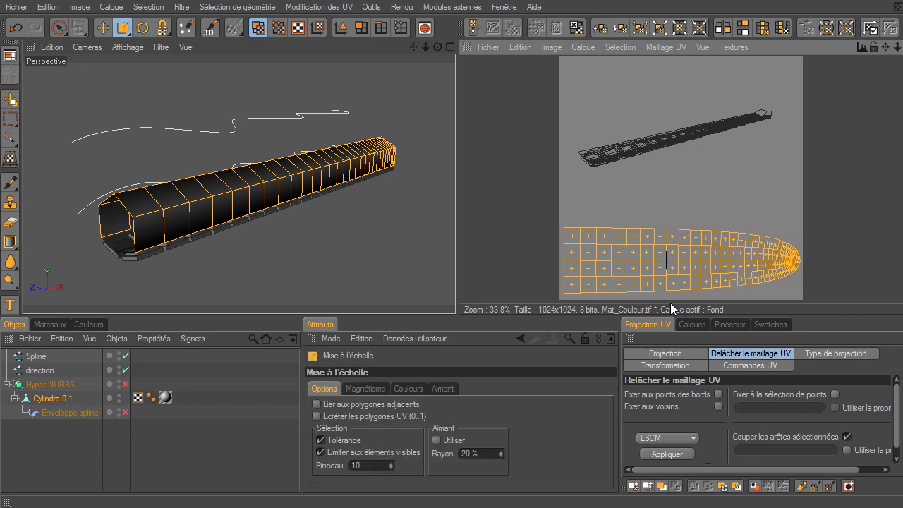
pyautogui.click(103, 27)
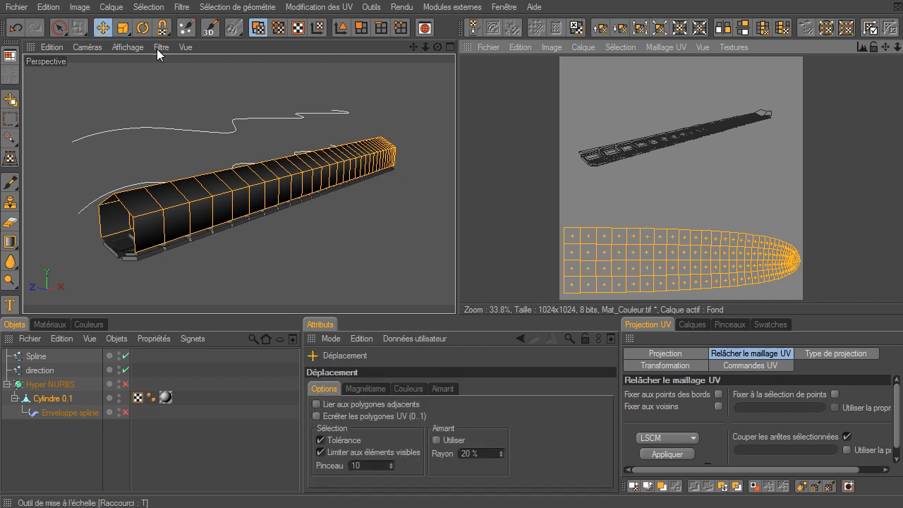
pyautogui.moveTo(670, 236); pyautogui.dragTo(670, 235)
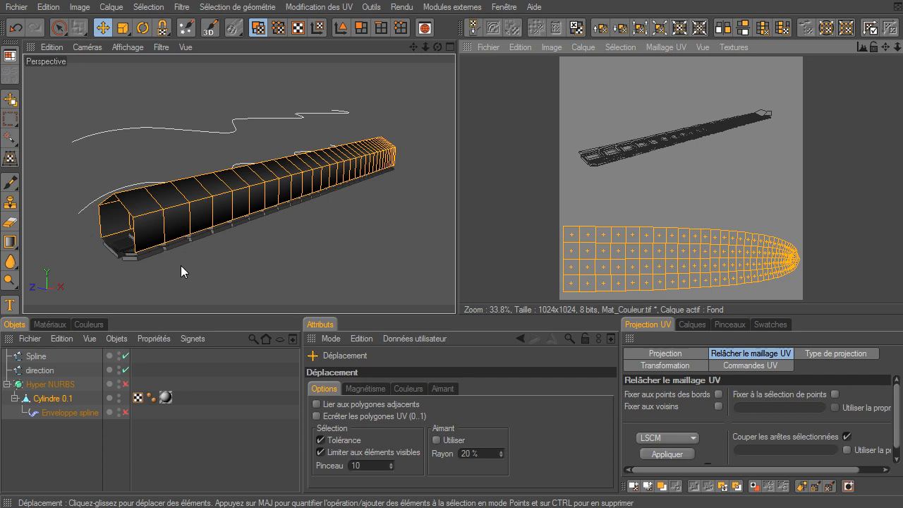
# - Invert the polygon selection to target the tentacle's underside and relax its UVs with LSCM
pyautogui.click(362, 28)
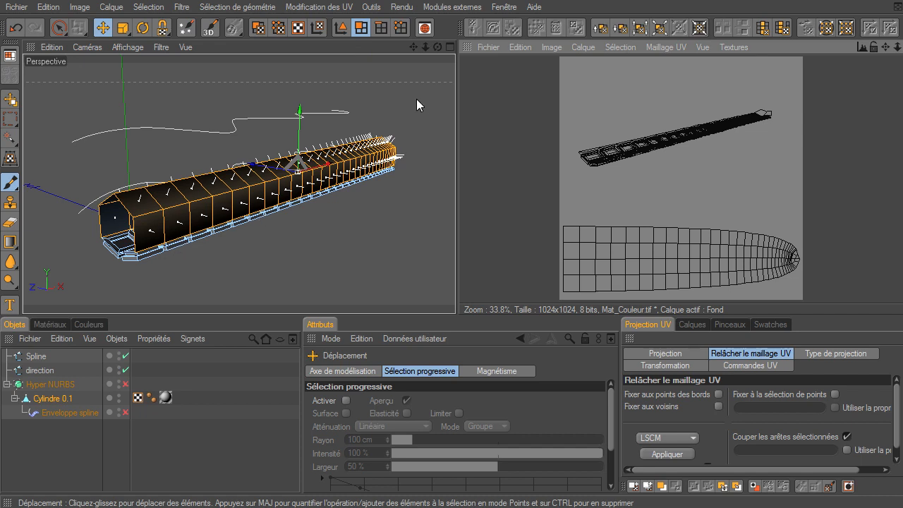
pyautogui.press('u')
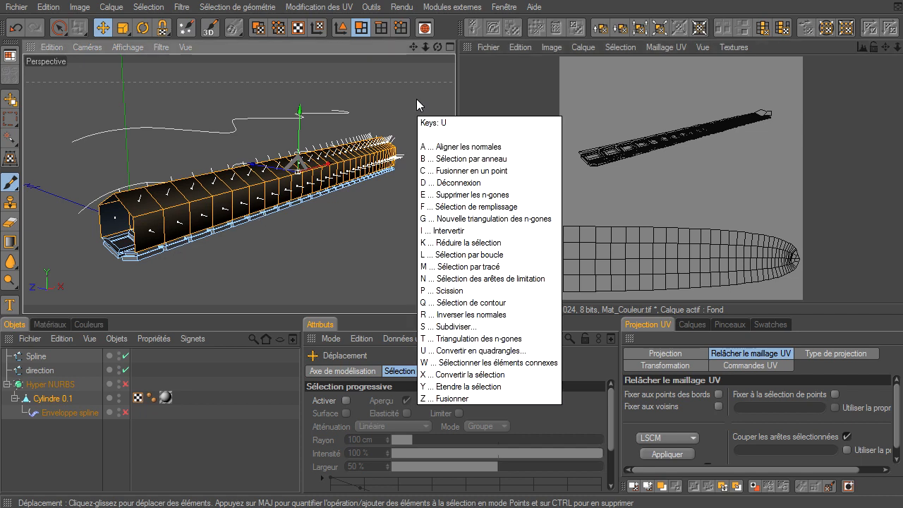
pyautogui.press('i')
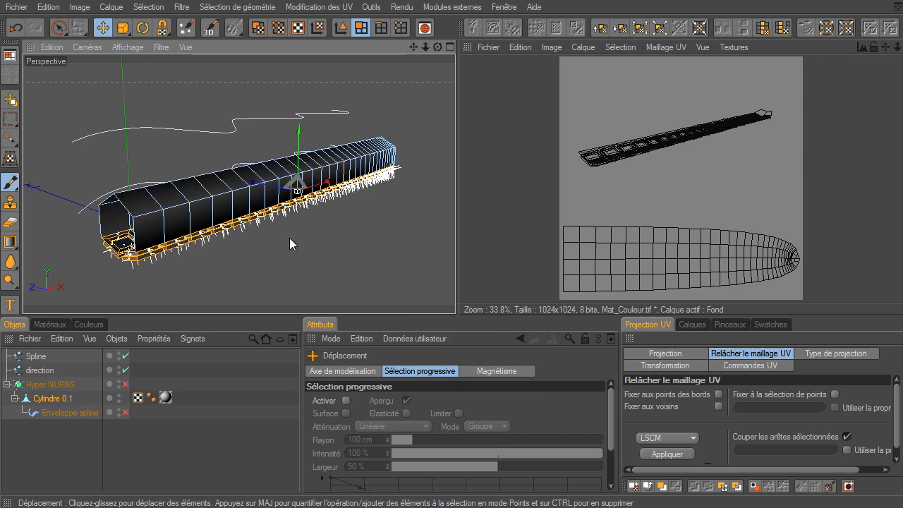
pyautogui.click(258, 28)
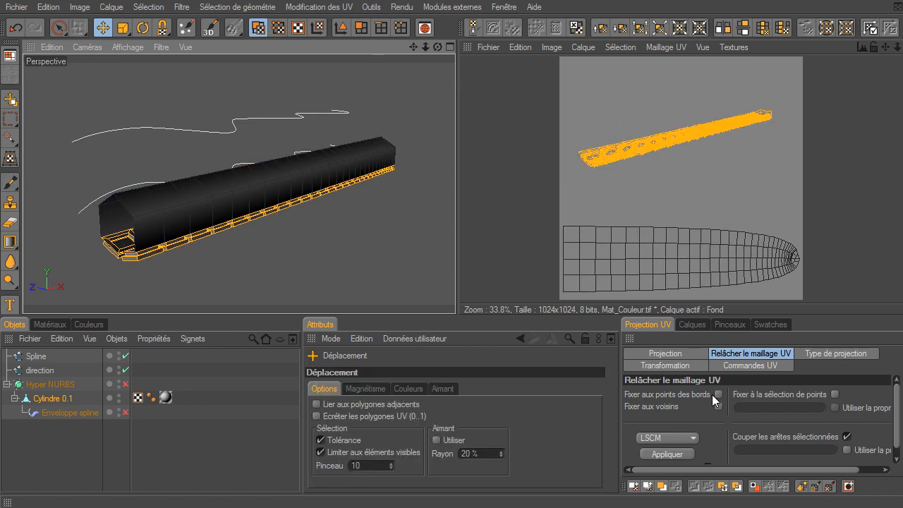
pyautogui.click(674, 453)
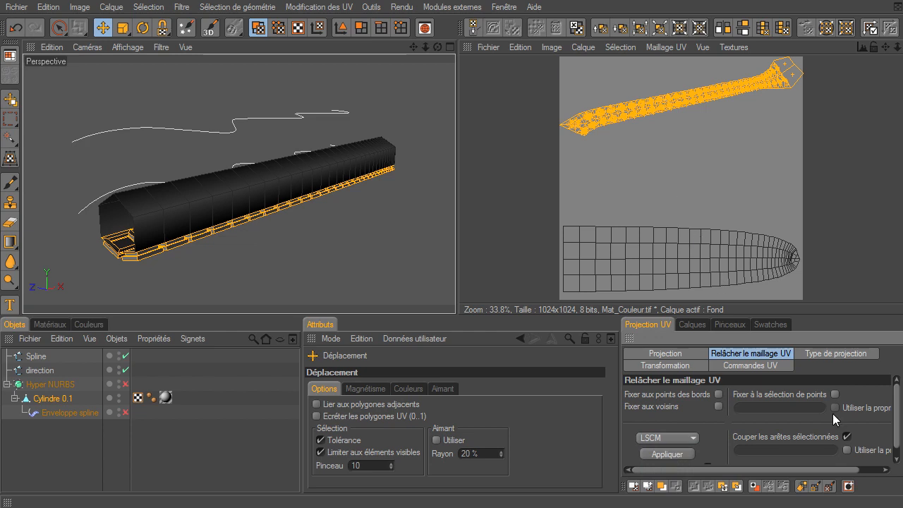
# - Try the spherical, cylindrical, frontal, planar, cubic, Cubic 2, box and polar projections on the underside polygons' UVs
pyautogui.click(840, 356)
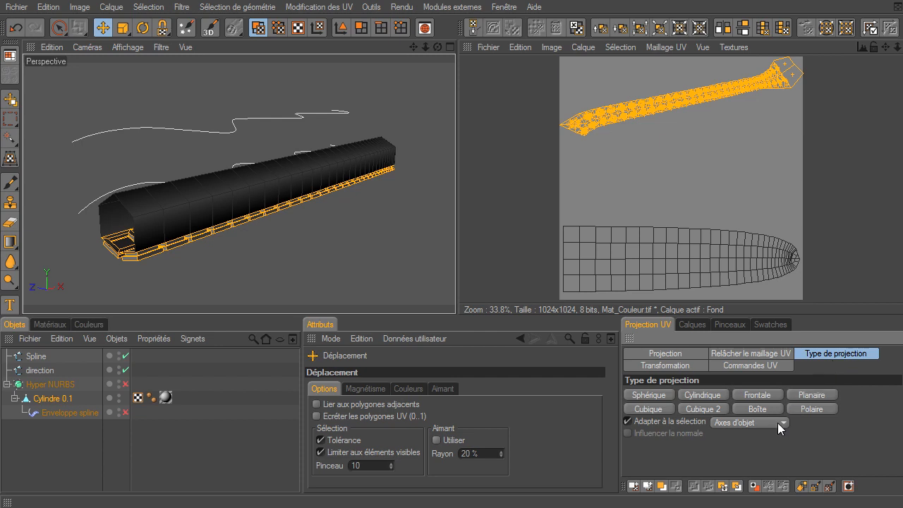
pyautogui.click(644, 395)
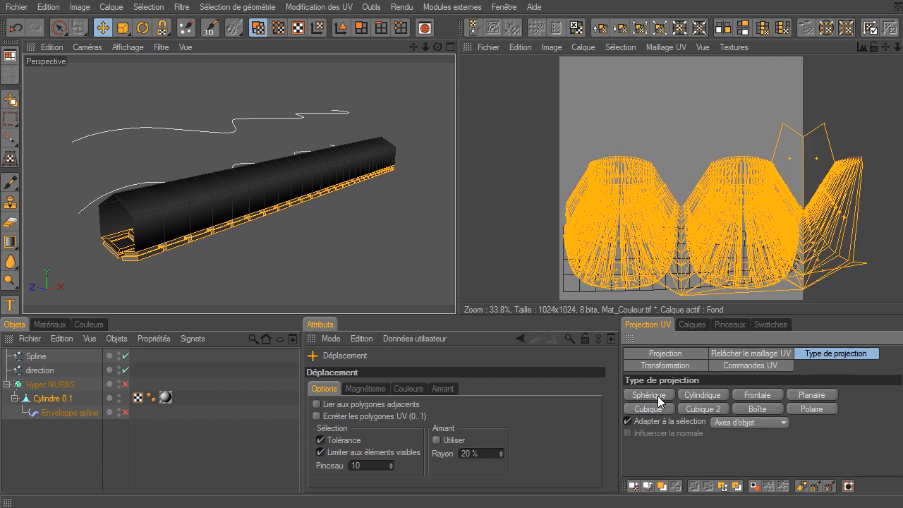
pyautogui.click(710, 395)
pyautogui.click(762, 396)
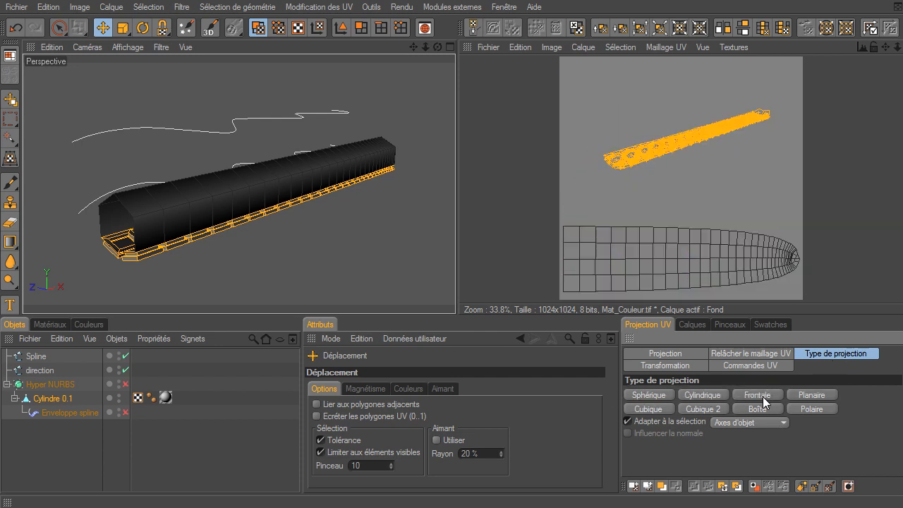
pyautogui.click(832, 397)
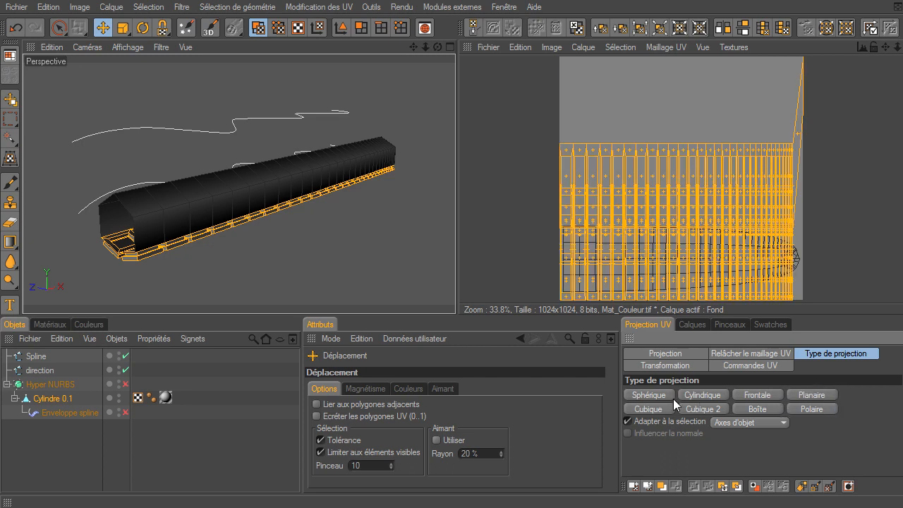
pyautogui.click(648, 410)
pyautogui.click(710, 409)
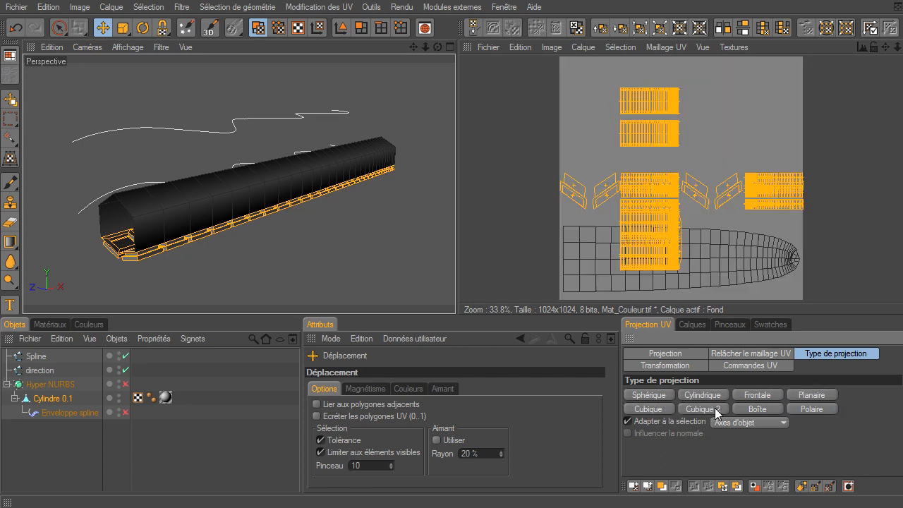
pyautogui.click(762, 409)
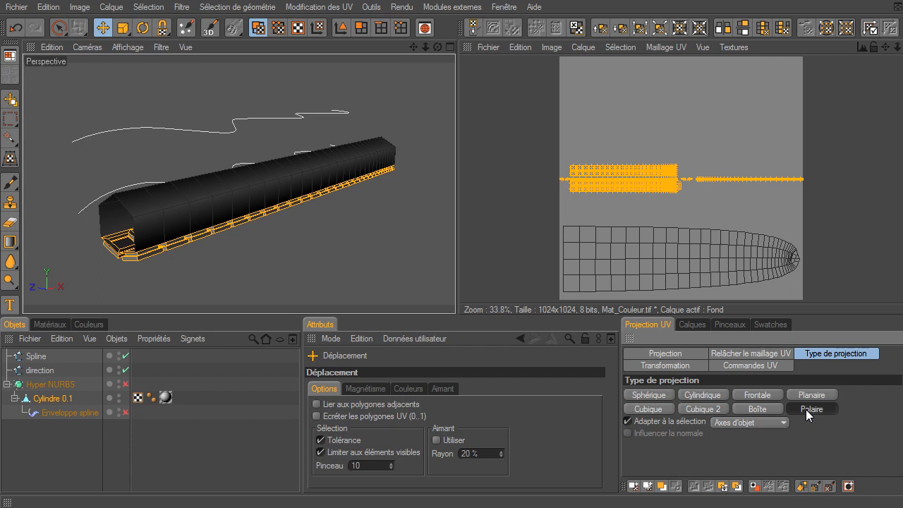
pyautogui.click(806, 409)
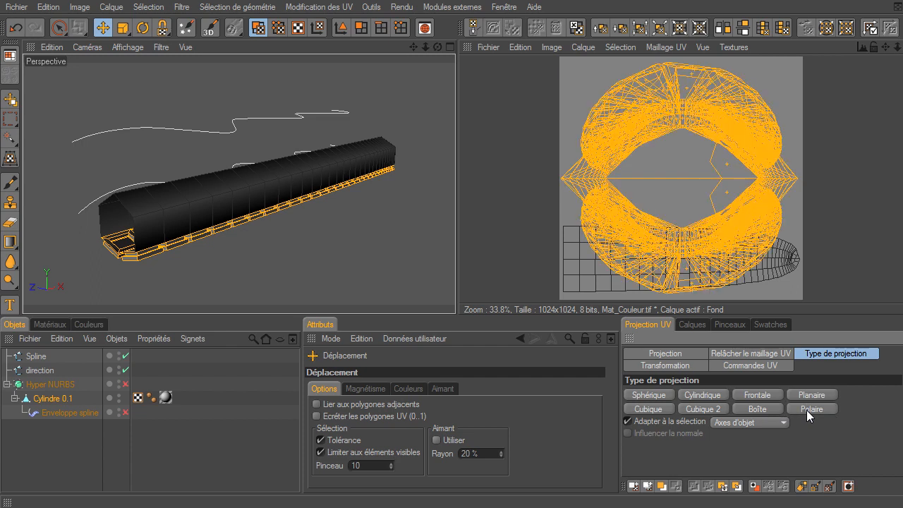
# - Compare the cubic, cylindrical, spherical and box projections again for the underside UVs, ending on the frontal projection
pyautogui.click(656, 407)
pyautogui.click(686, 408)
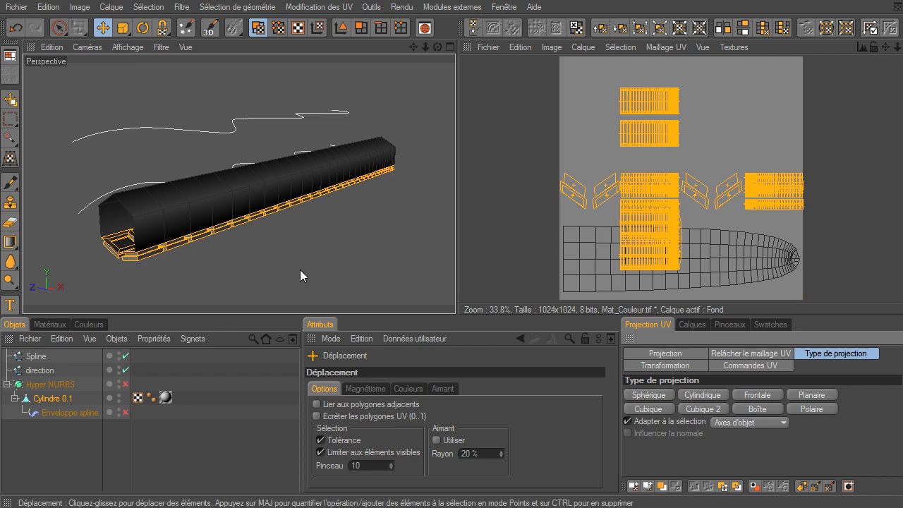
pyautogui.click(741, 394)
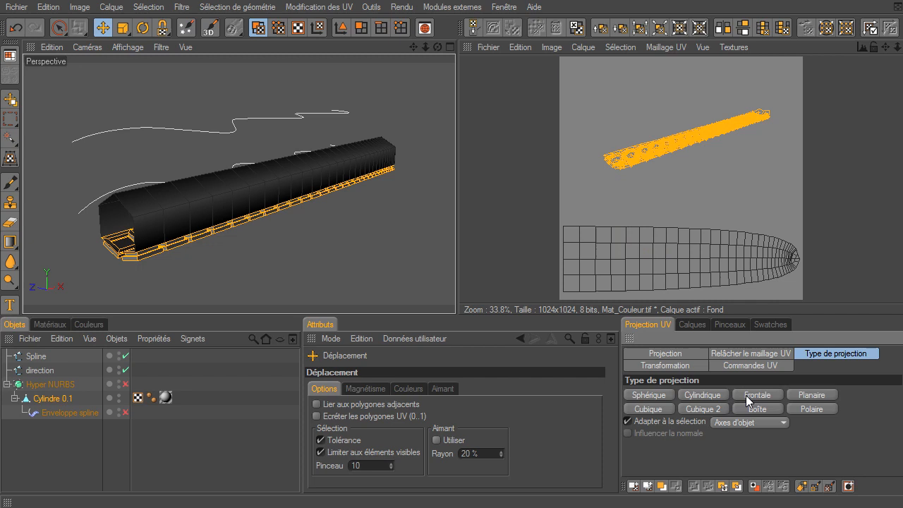
pyautogui.click(709, 394)
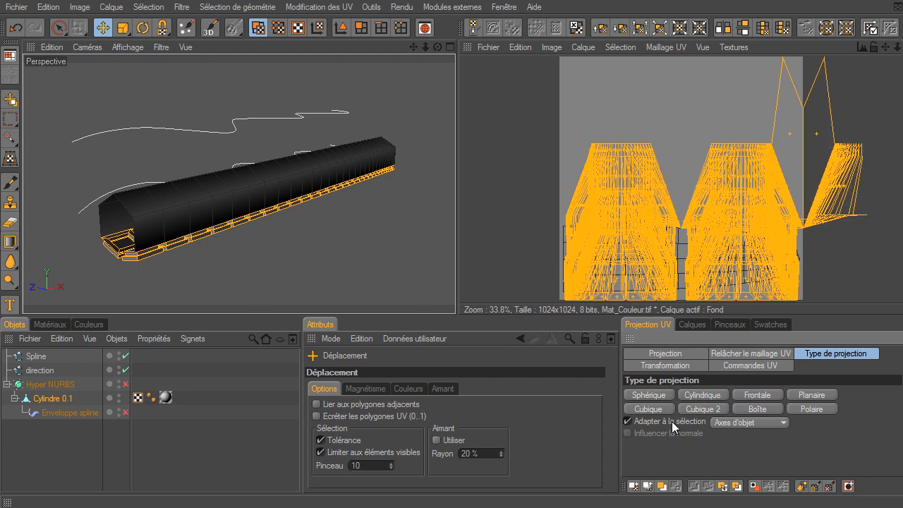
pyautogui.click(667, 397)
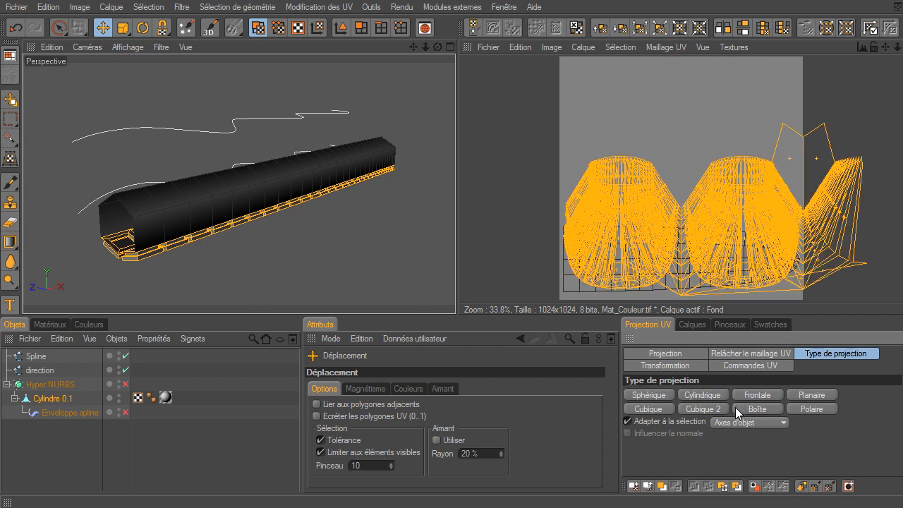
pyautogui.click(755, 408)
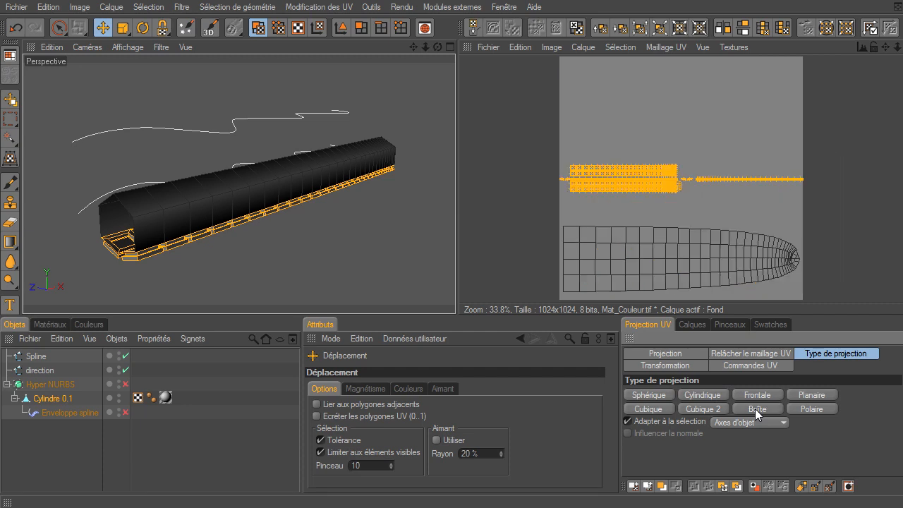
pyautogui.click(759, 395)
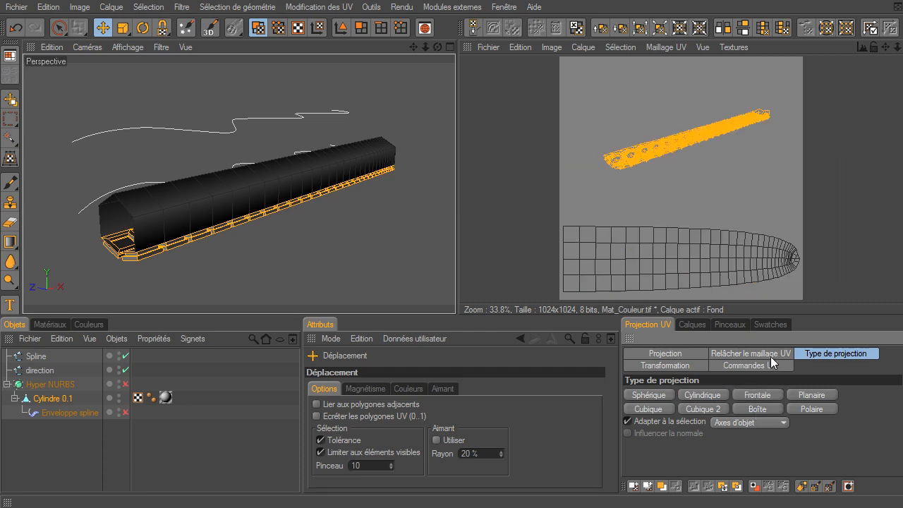
# - Try relaxing the frontally projected underside UVs with LSCM, with and without fixing border points and neighbours, and undo the fixed version
pyautogui.click(717, 353)
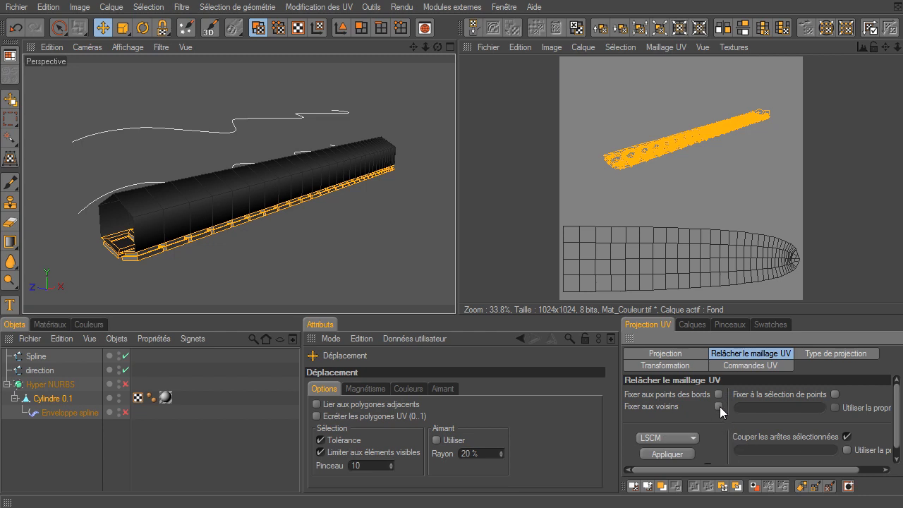
pyautogui.click(685, 453)
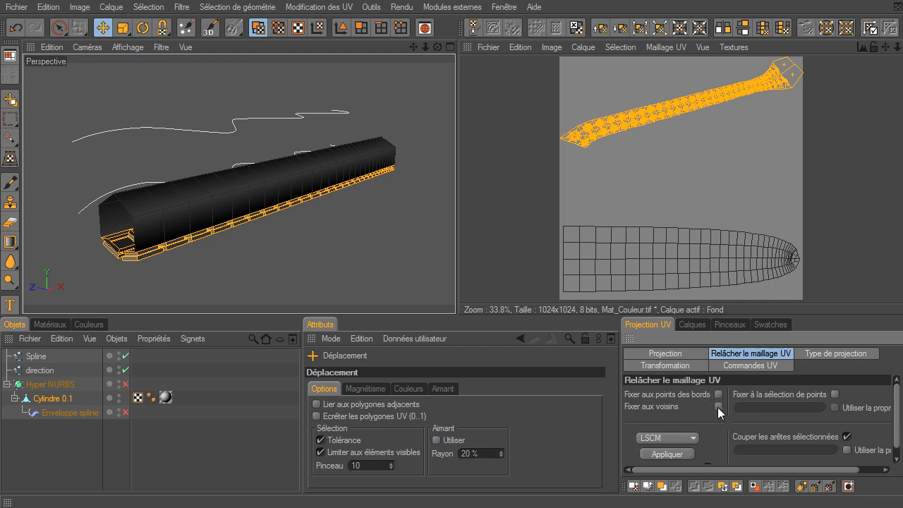
pyautogui.click(681, 451)
pyautogui.click(680, 452)
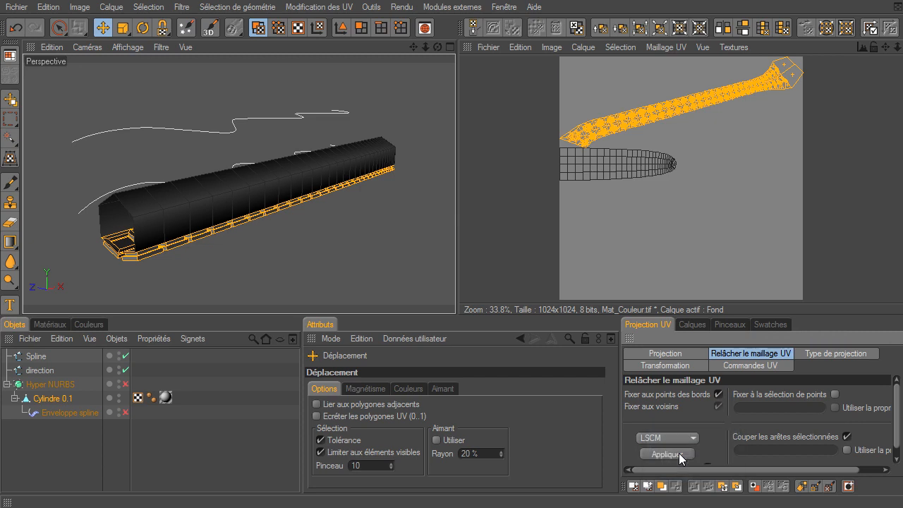
pyautogui.click(679, 453)
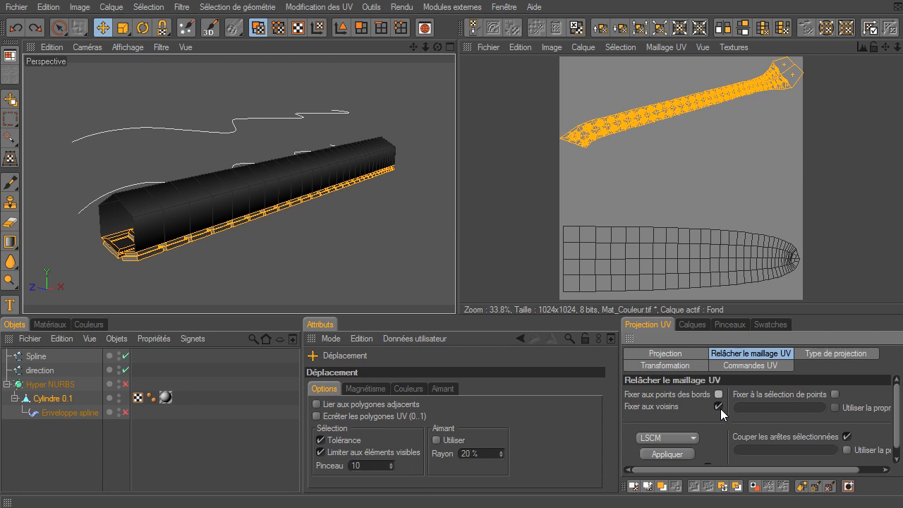
pyautogui.scroll(-1, 898, 426)
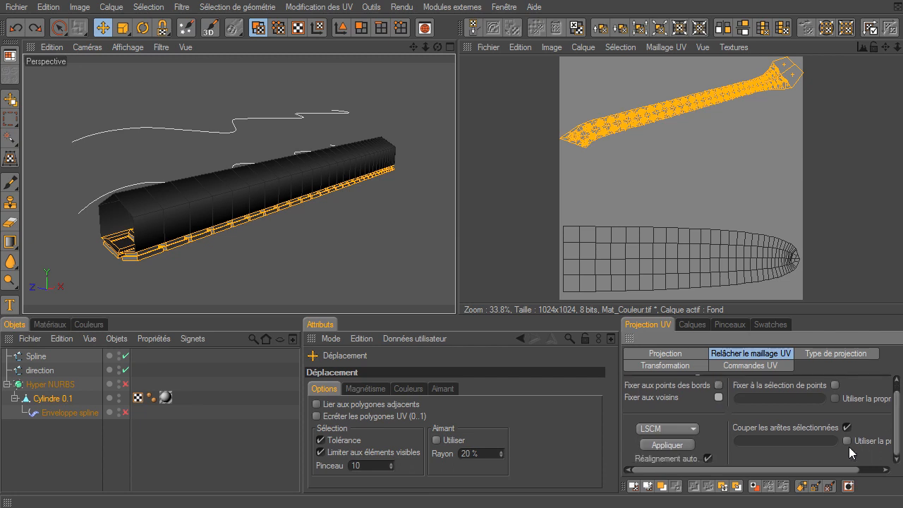
# - Apply a box projection to the underside polygons, shrink their UVs slightly and move them to just above the top-and-sides island
pyautogui.click(837, 354)
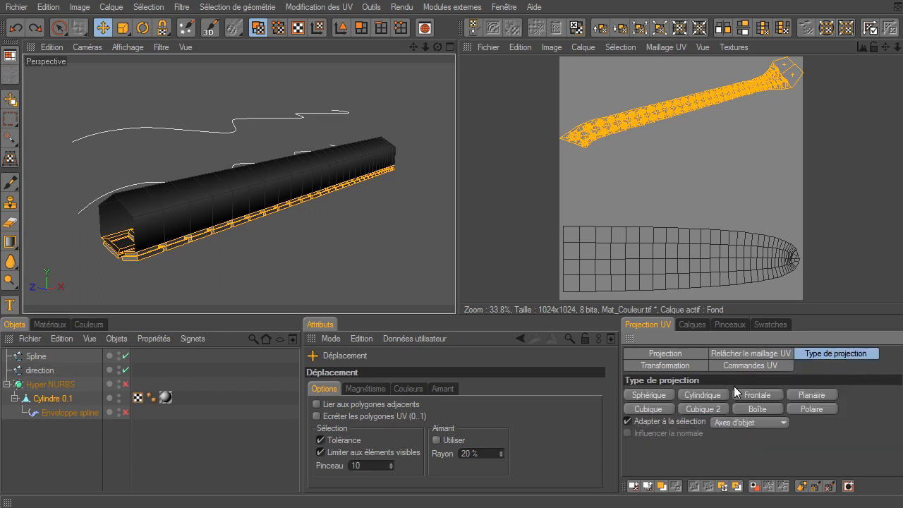
pyautogui.click(748, 412)
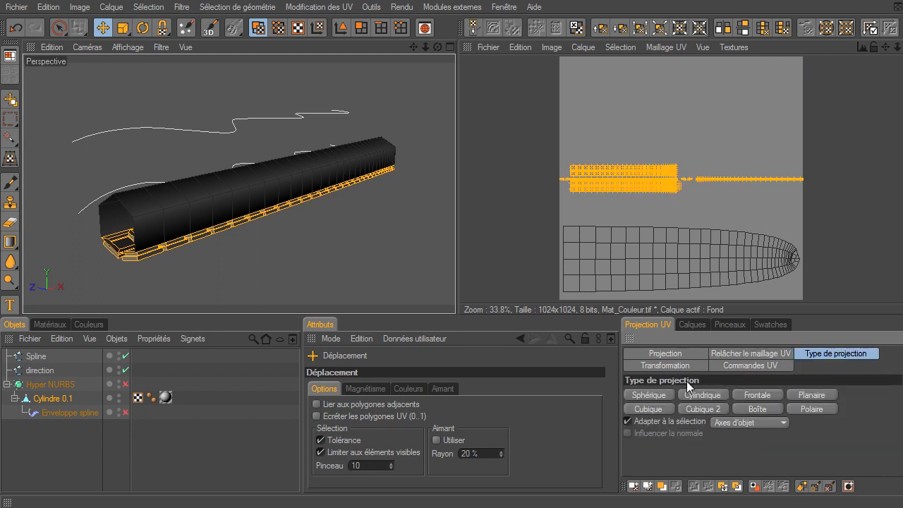
pyautogui.click(125, 27)
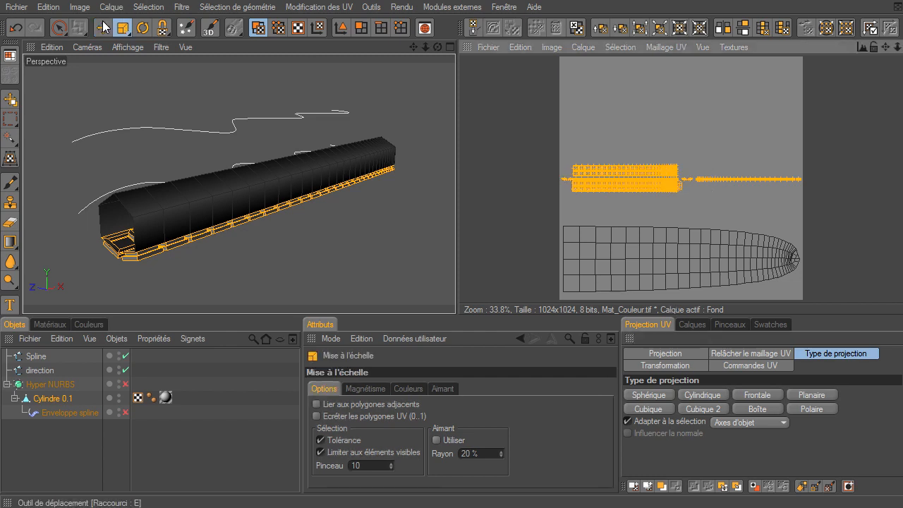
pyautogui.press('e')
pyautogui.moveTo(713, 183); pyautogui.dragTo(711, 79)
pyautogui.moveTo(670, 303)
pyautogui.mouseDown()
pyautogui.moveTo(674, 421)
pyautogui.moveTo(669, 303)
pyautogui.mouseUp()
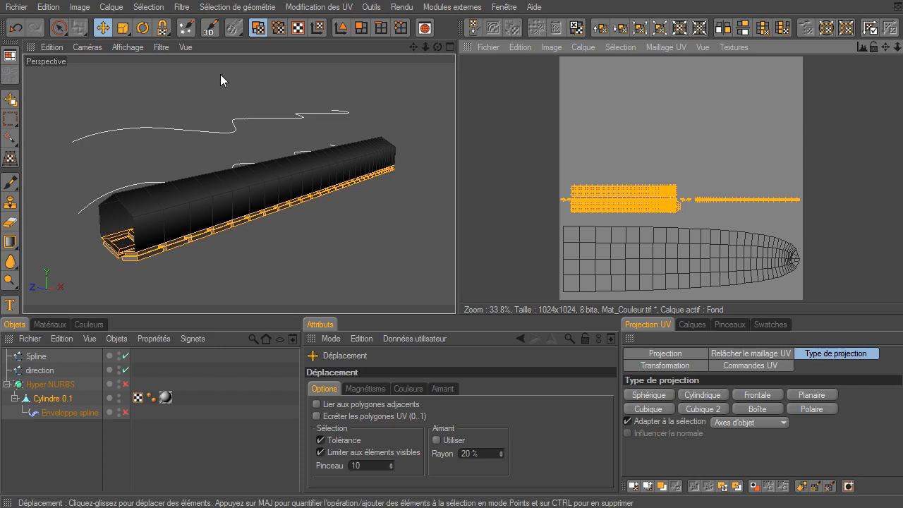
# - Clear the UV polygon selection with the selection brush
pyautogui.click(56, 29)
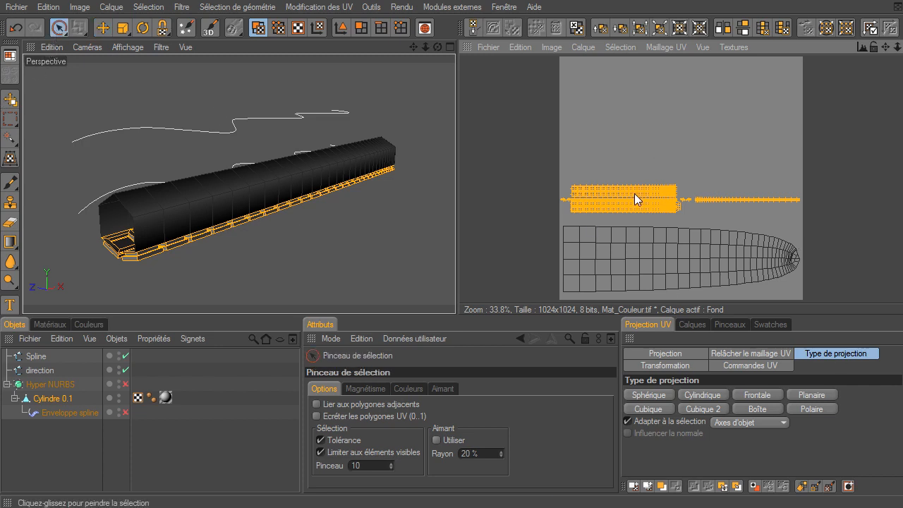
pyautogui.click(433, 219)
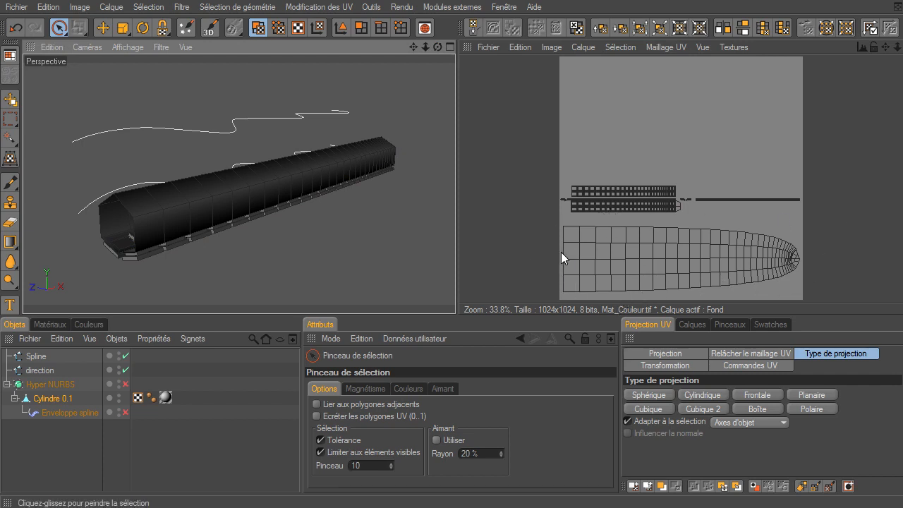
# - Create a UV mesh layer on the texture and start saving it as a layered-PSD TIFF in the tentaculebase folder
pyautogui.click(693, 325)
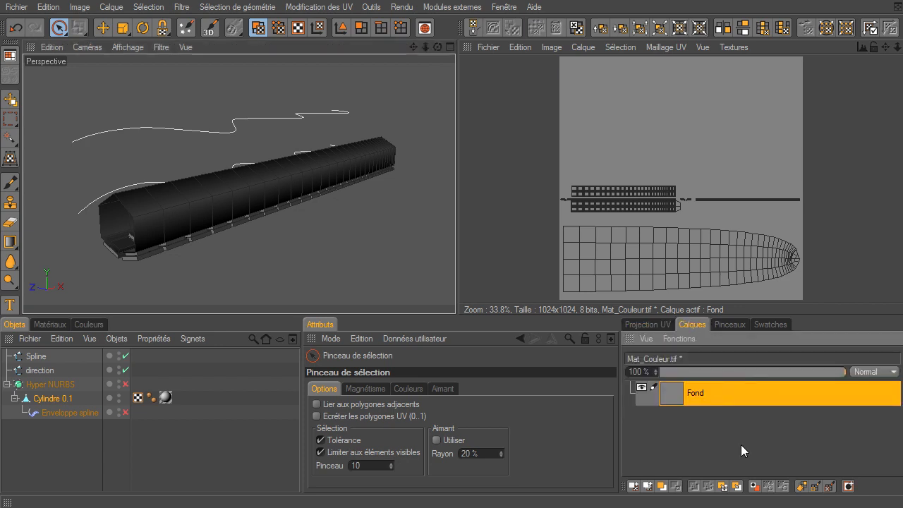
pyautogui.click(830, 487)
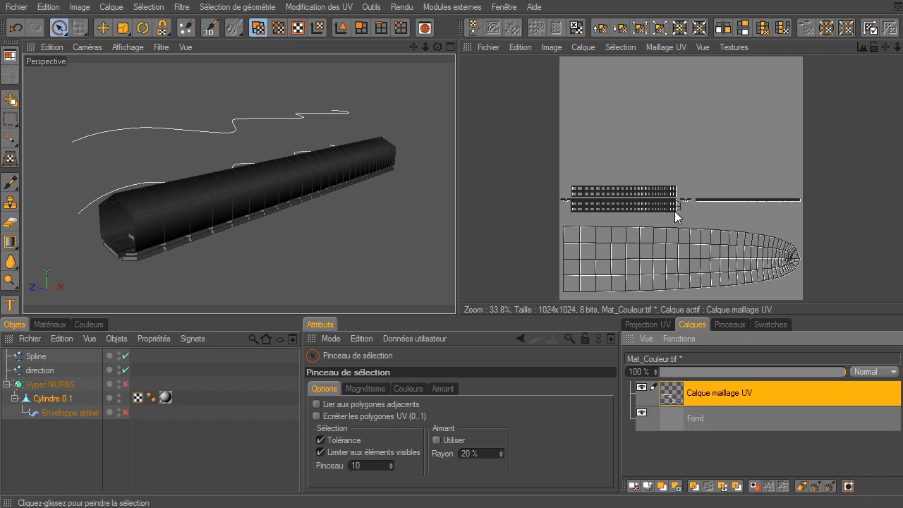
pyautogui.click(486, 48)
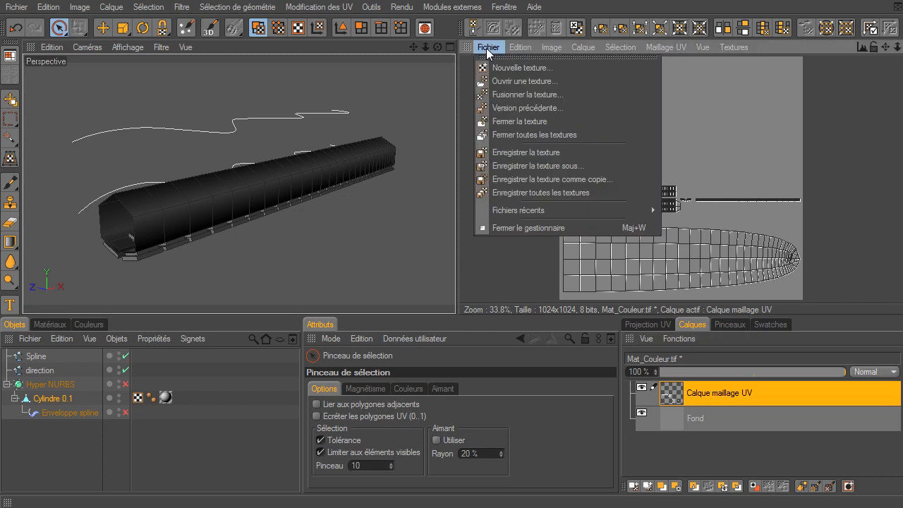
pyautogui.click(505, 169)
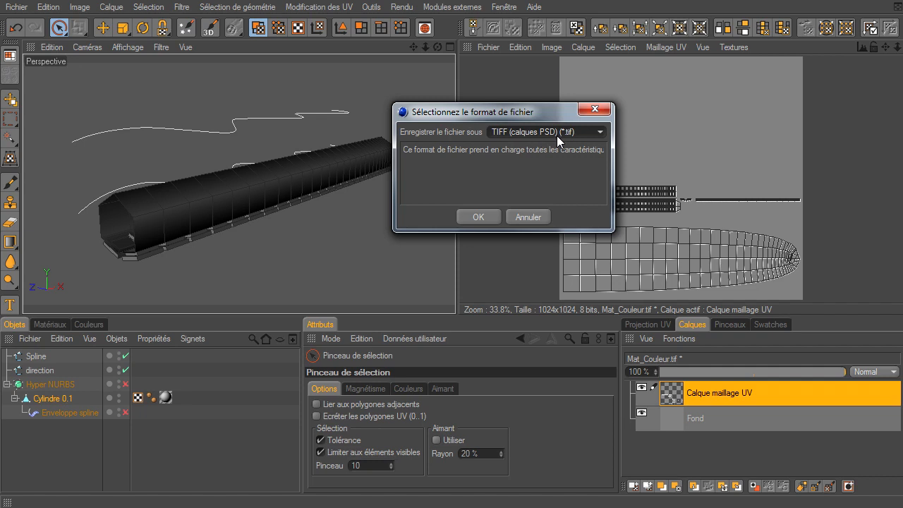
pyautogui.click(474, 218)
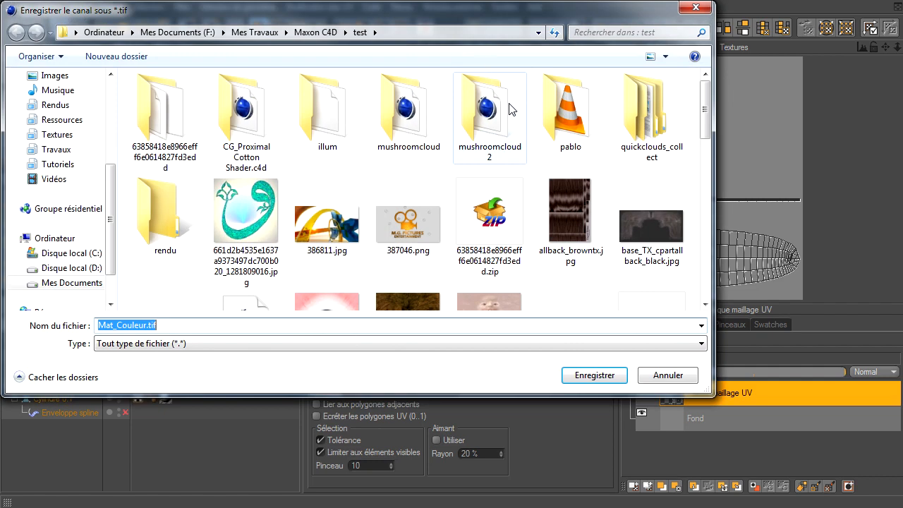
pyautogui.moveTo(475, 11); pyautogui.dragTo(902, 85)
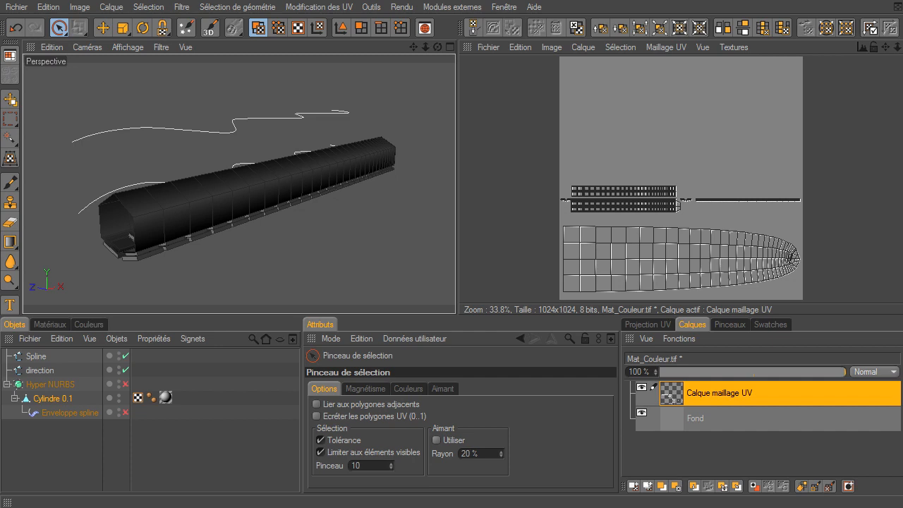
pyautogui.moveTo(813, 113); pyautogui.dragTo(523, 55)
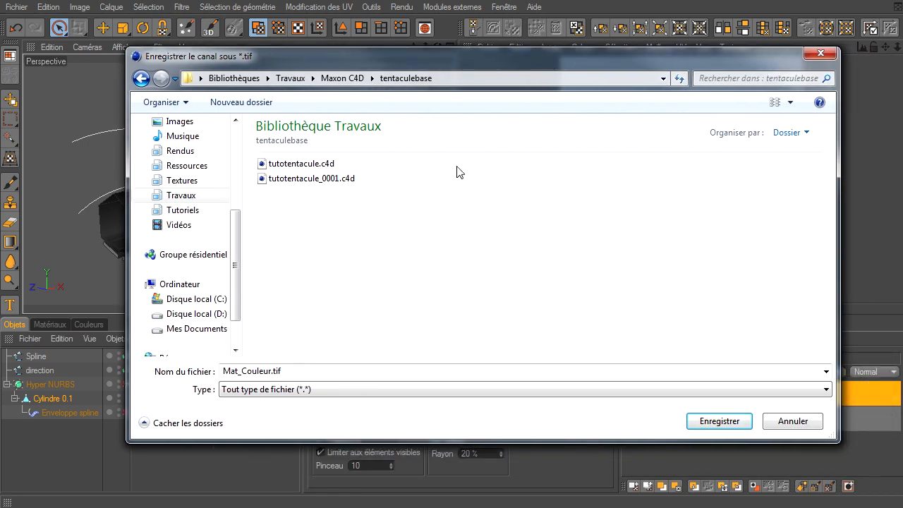
# - Name the texture file mat_tentacule.tif and save it
pyautogui.doubleClick(297, 376)
pyautogui.click(297, 376)
pyautogui.press('Left')
pyautogui.press('Left')
pyautogui.press('Left')
pyautogui.press('Left')
pyautogui.hotkey('shift', 'Home')
pyautogui.press('BackSpace')
pyautogui.write('tentacule')
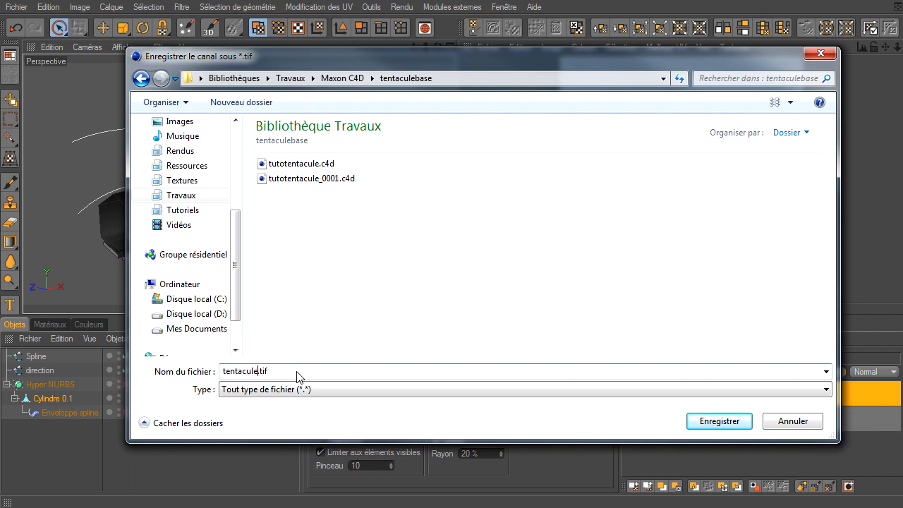
pyautogui.press('Home')
pyautogui.write('mat_')
pyautogui.click(714, 419)
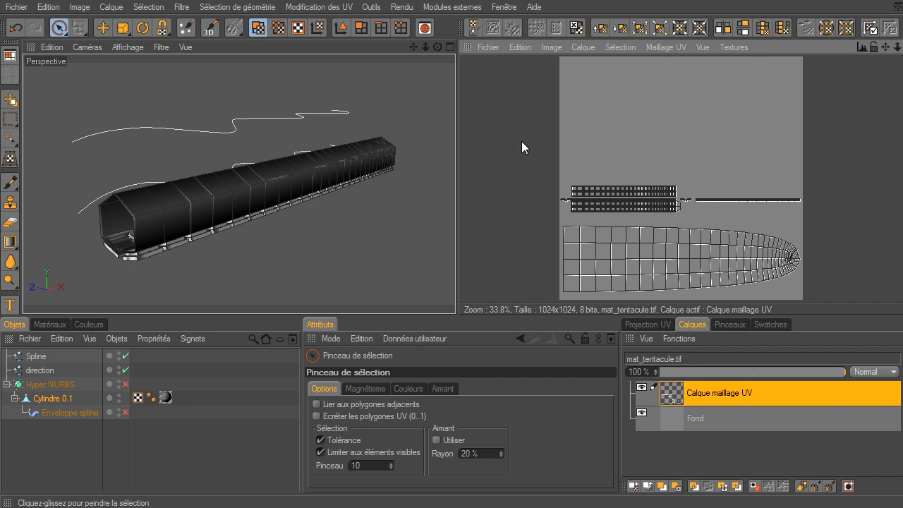
# - Switch to object mode and the standard_tuto layout, and check the texture in the Mat material's colour channel
pyautogui.click(341, 30)
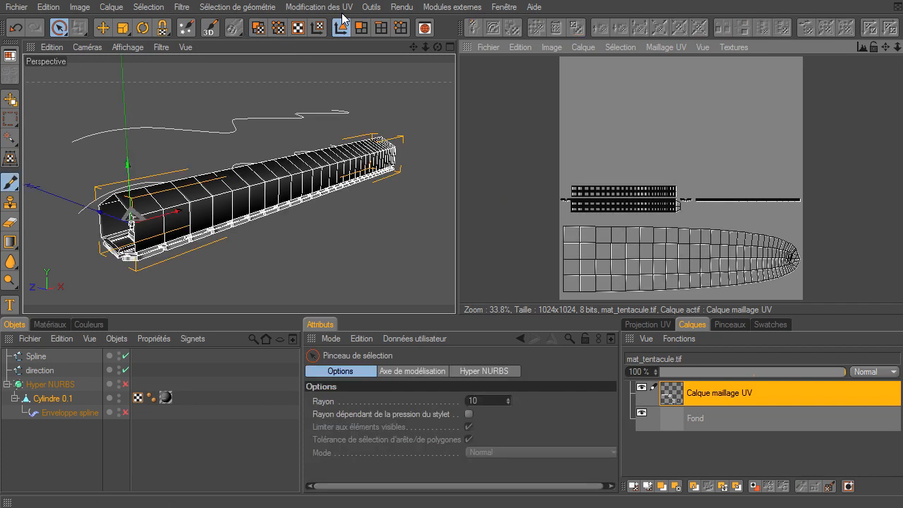
pyautogui.click(10, 55)
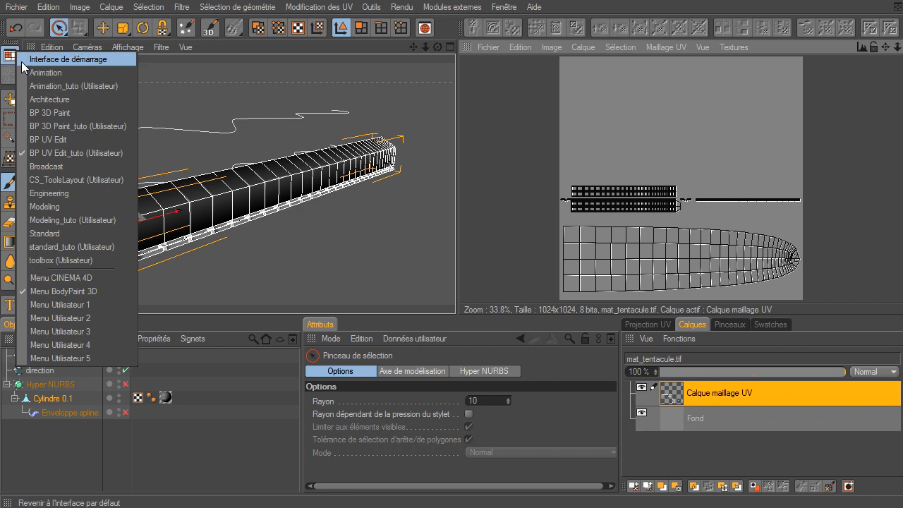
pyautogui.click(63, 248)
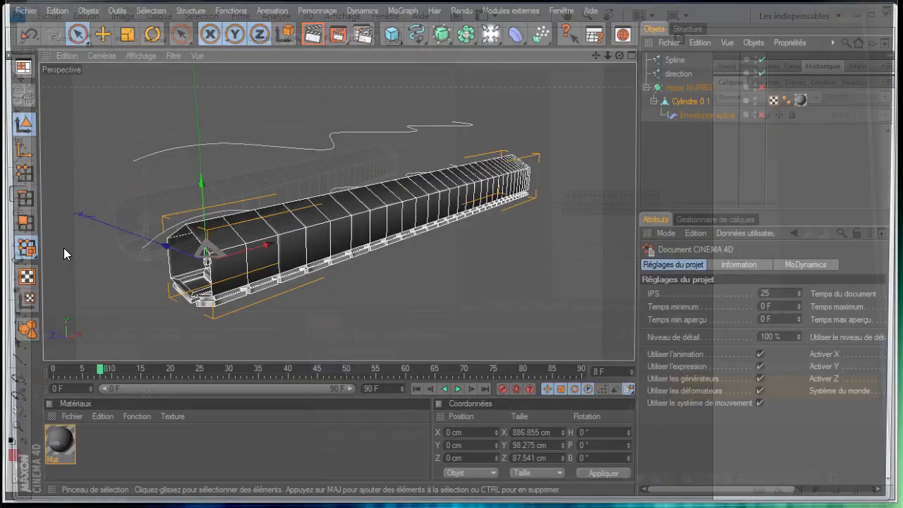
pyautogui.doubleClick(50, 455)
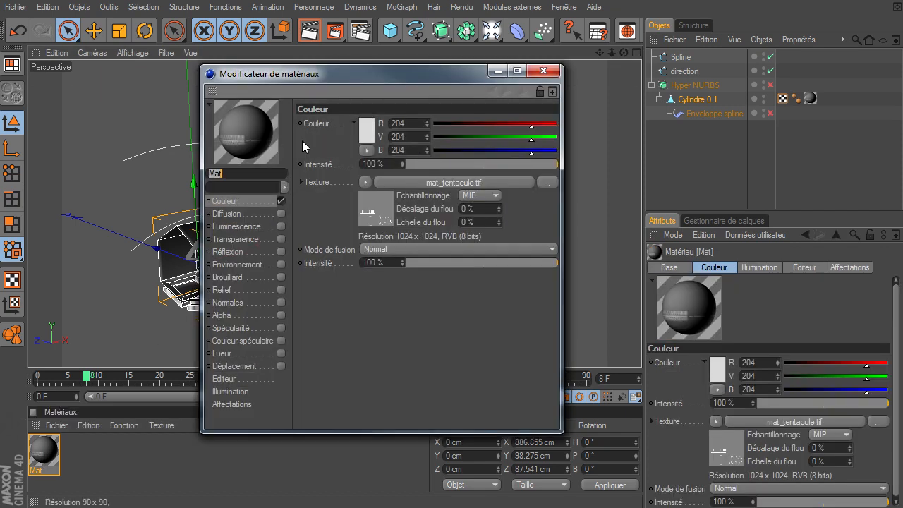
pyautogui.click(542, 72)
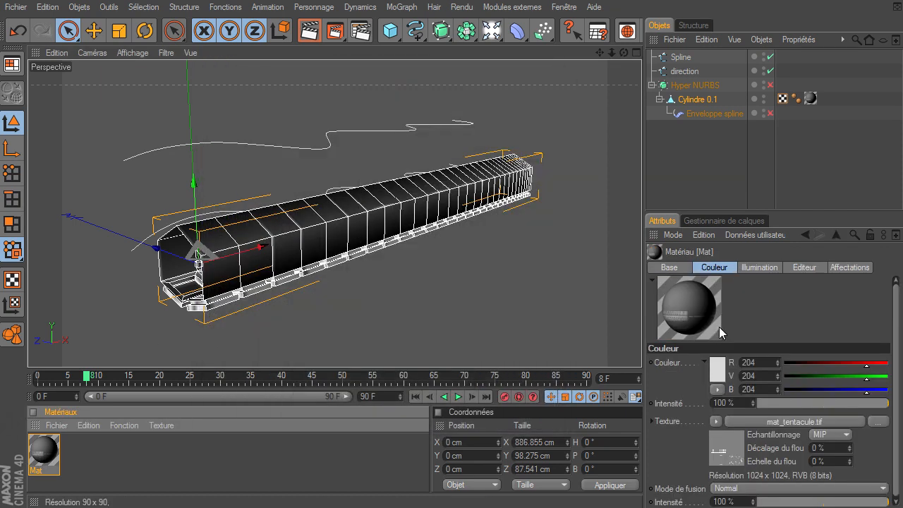
# - Locate mat_tentacule.tif in the tentaculebase folder and open it in Photoshop
pyautogui.moveTo(902, 76); pyautogui.dragTo(791, 75)
pyautogui.click(477, 179)
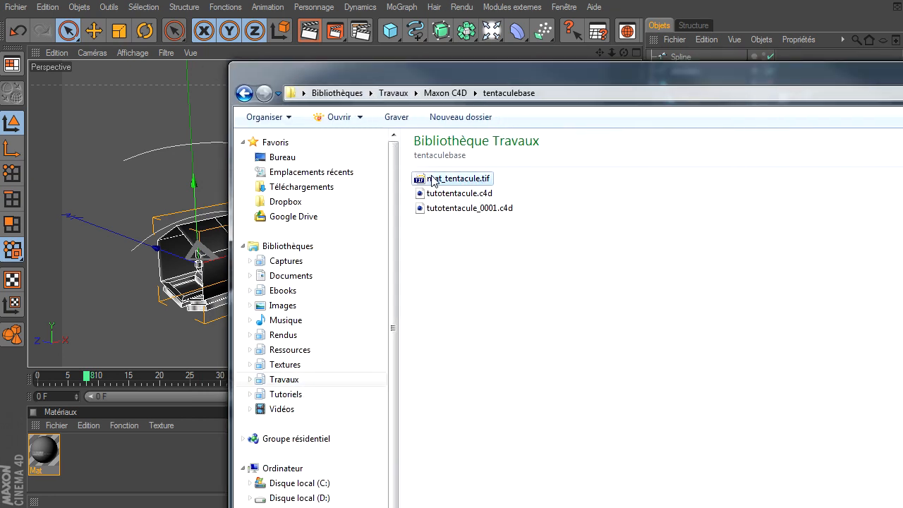
pyautogui.moveTo(510, 77); pyautogui.dragTo(902, 76)
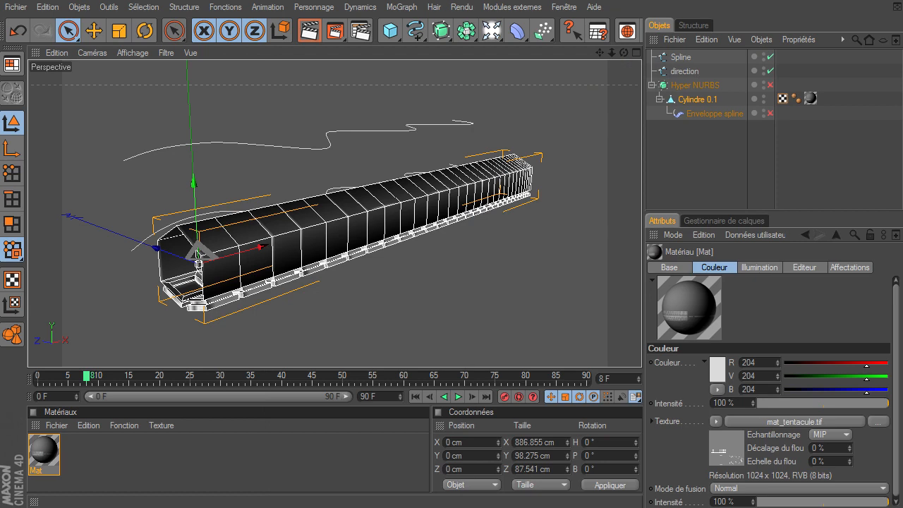
pyautogui.hotkey('alt', 'Tab')
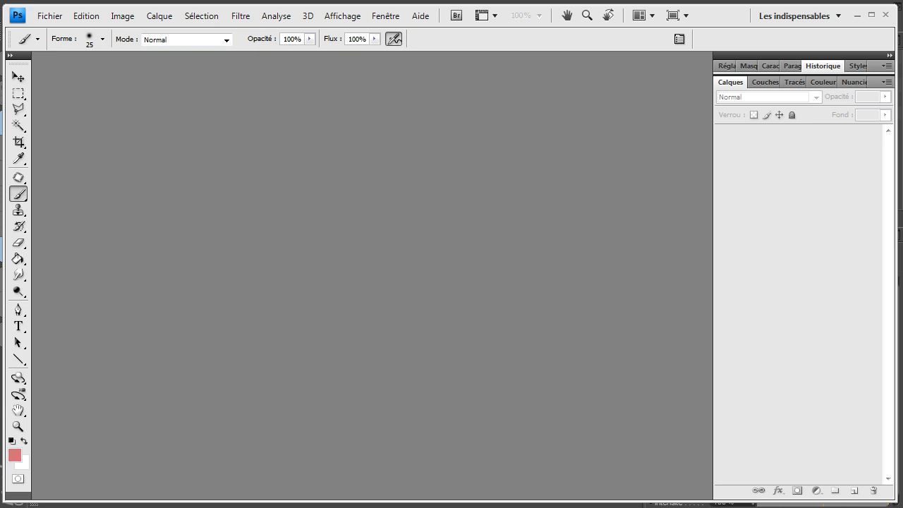
pyautogui.moveTo(902, 123); pyautogui.dragTo(792, 94)
pyautogui.moveTo(615, 208); pyautogui.dragTo(247, 212)
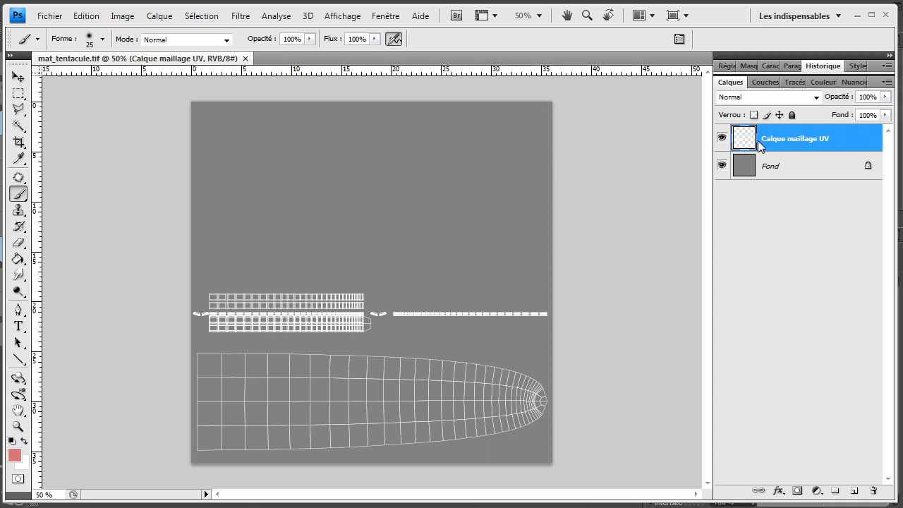
# - Check the two layers' visibility, delete the grey Fond layer and add an empty layer beneath the UV mesh layer
pyautogui.click(722, 137)
pyautogui.click(722, 138)
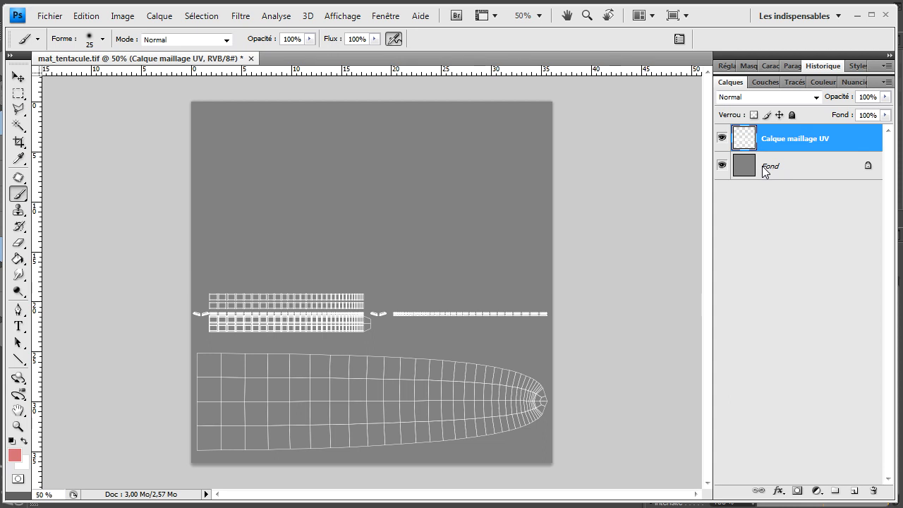
pyautogui.click(722, 165)
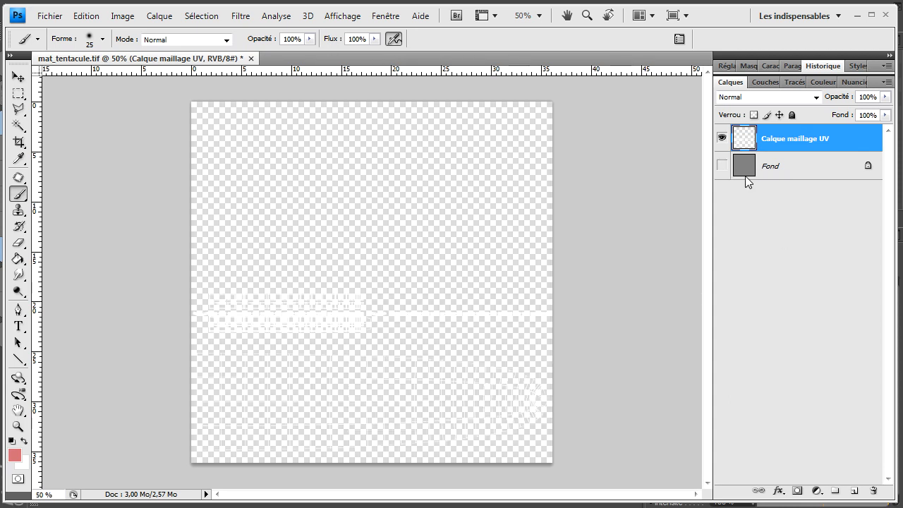
pyautogui.click(854, 490)
pyautogui.moveTo(791, 144); pyautogui.dragTo(873, 493)
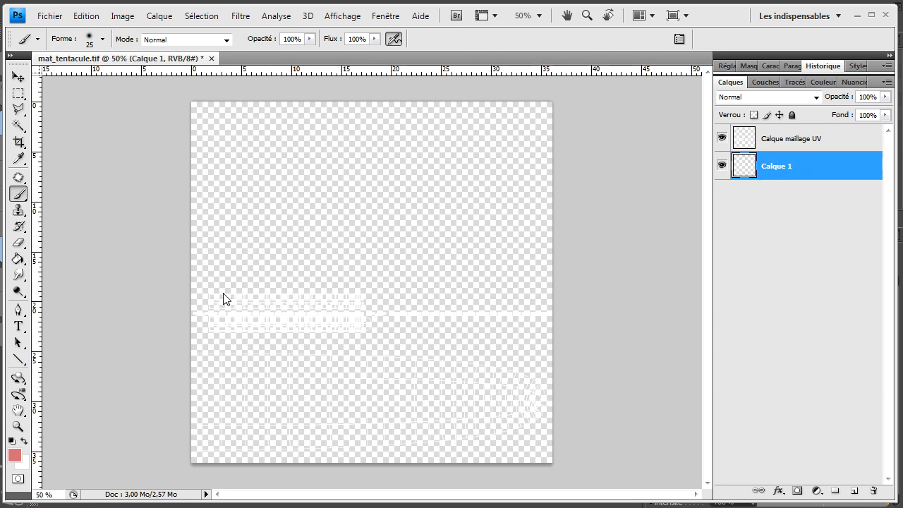
# - View the old paper images in XnView and open Old_paper_22_stock_by_ofruin_stock.jpg in Photoshop
pyautogui.click(18, 76)
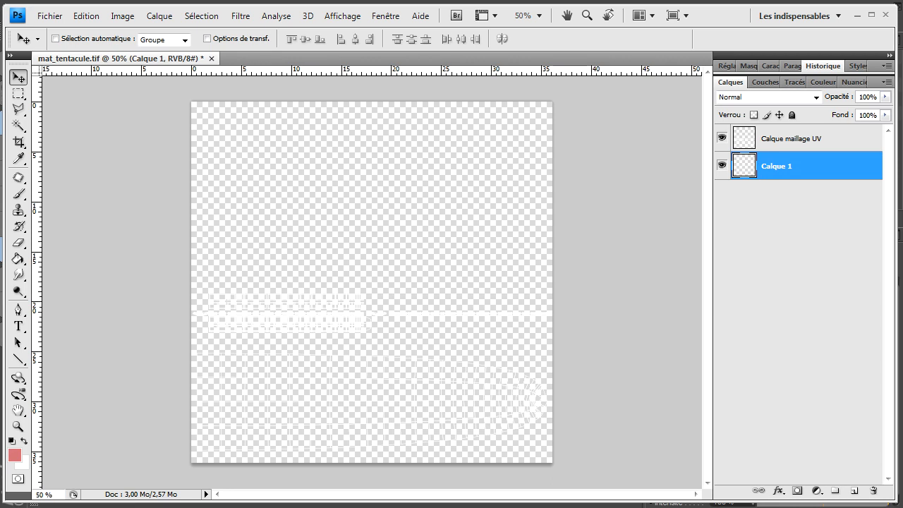
pyautogui.hotkey('alt', 'Tab')
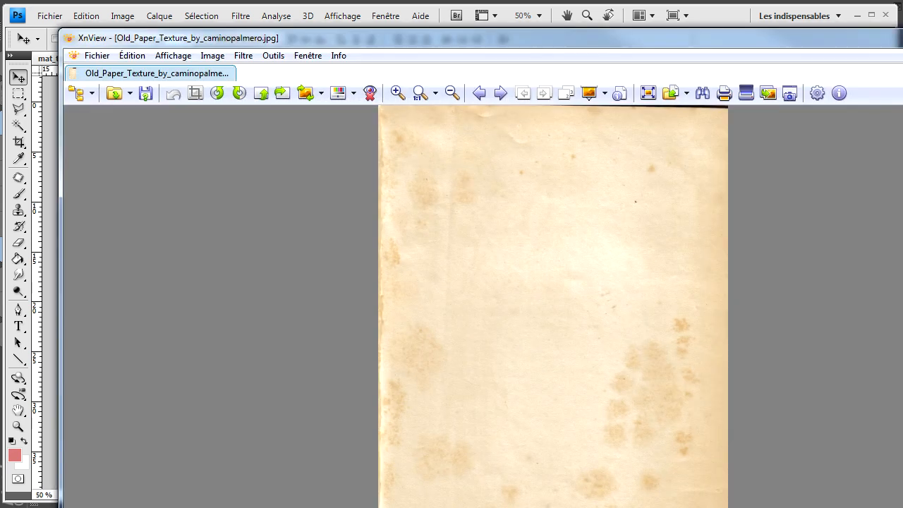
pyautogui.moveTo(775, 41); pyautogui.dragTo(746, 12)
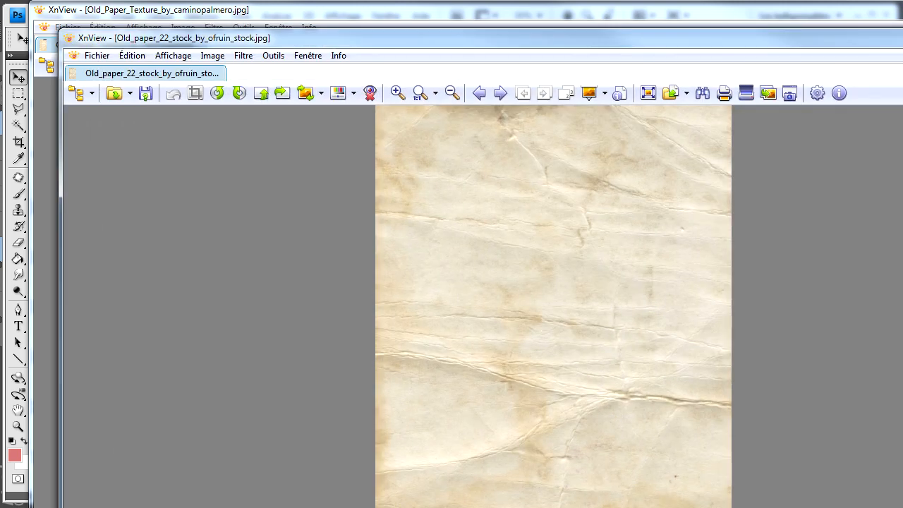
pyautogui.moveTo(620, 42); pyautogui.dragTo(602, 64)
pyautogui.moveTo(902, 64); pyautogui.dragTo(886, 3)
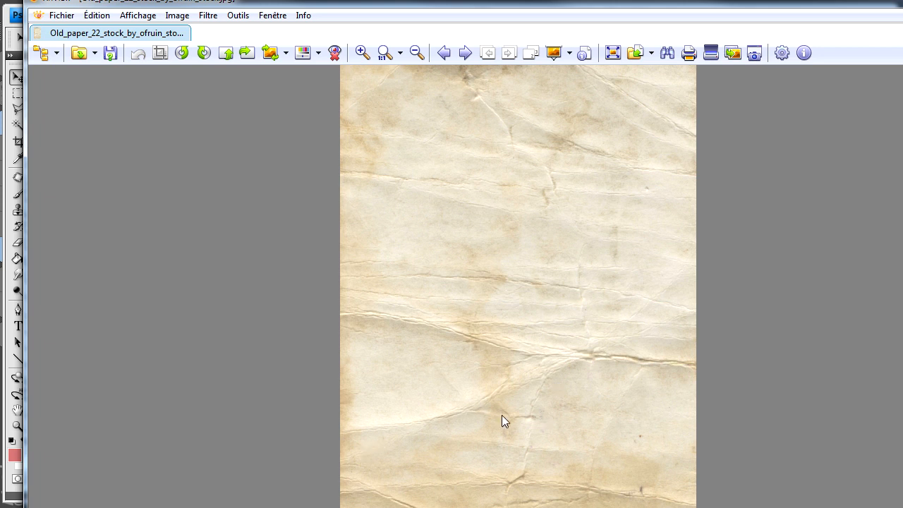
pyautogui.moveTo(573, 2); pyautogui.dragTo(902, 64)
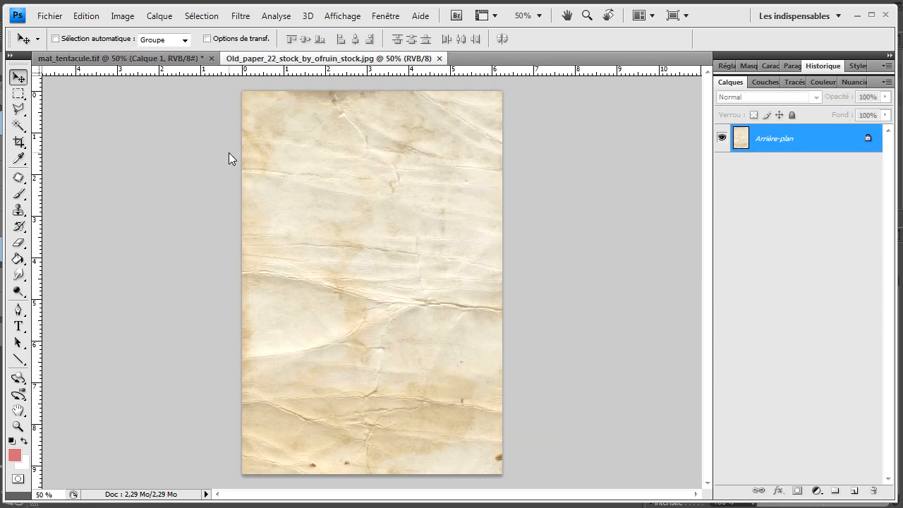
# - Copy the paper image into mat_tentacule.tif as a layer beneath the UV mesh and close the source image
pyautogui.moveTo(256, 60); pyautogui.dragTo(241, 97)
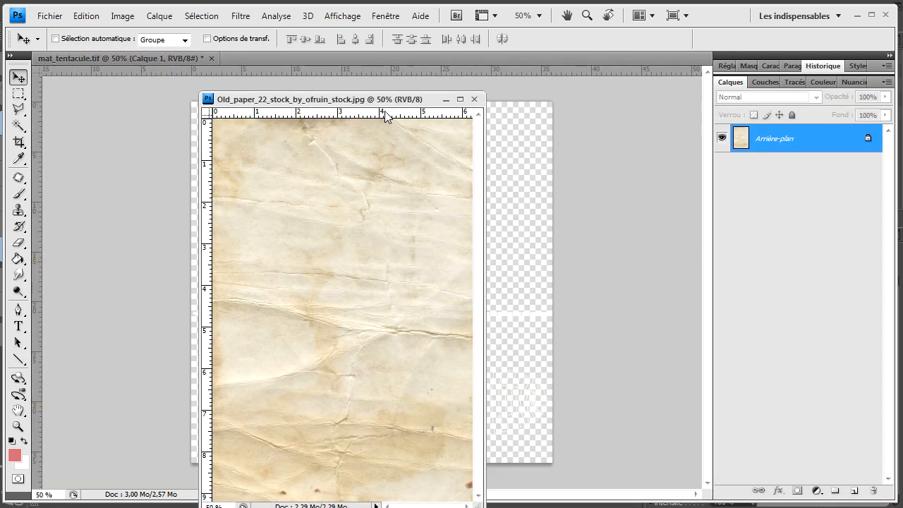
pyautogui.moveTo(386, 99); pyautogui.dragTo(262, 147)
pyautogui.moveTo(760, 140); pyautogui.dragTo(444, 183)
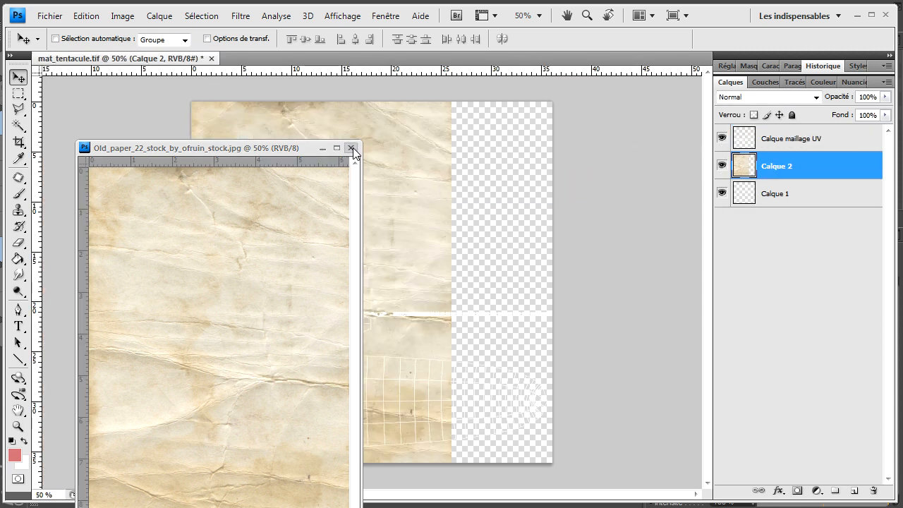
pyautogui.click(351, 148)
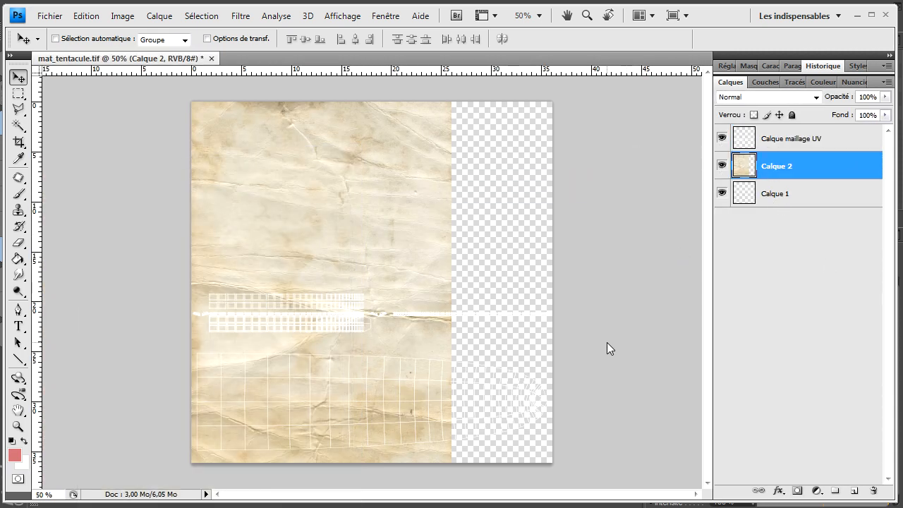
# - Rotate the paper layer 90°, scale it to 94.1% and position it across the canvas width over the UV islands
pyautogui.hotkey('ctrl', 't')
pyautogui.keyDown('shift'); pyautogui.moveTo(465, 102); pyautogui.dragTo(536, 431); pyautogui.keyUp('shift')
pyautogui.moveTo(417, 205); pyautogui.dragTo(467, 276)
pyautogui.moveTo(560, 237)
pyautogui.keyDown('shift'); pyautogui.mouseDown()
pyautogui.moveTo(533, 261)
pyautogui.moveTo(556, 242)
pyautogui.moveTo(552, 252)
pyautogui.mouseUp(); pyautogui.keyUp('shift')
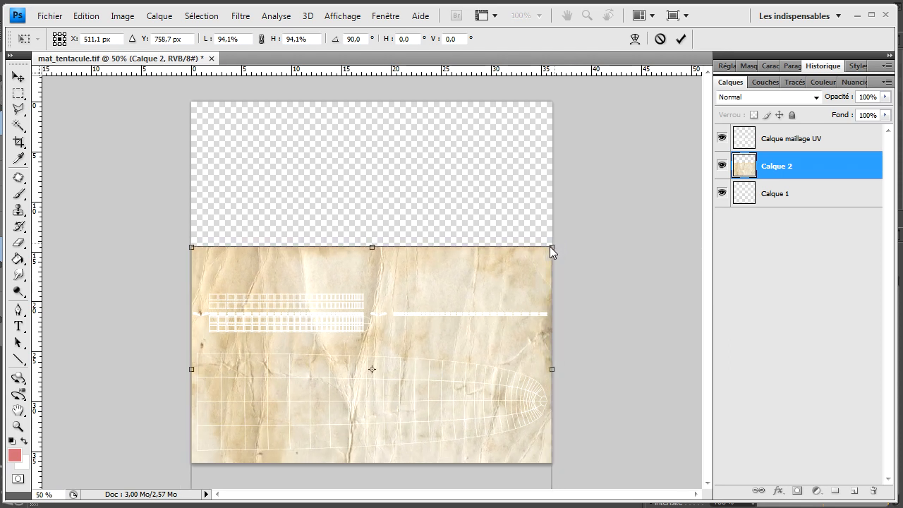
pyautogui.press('Return')
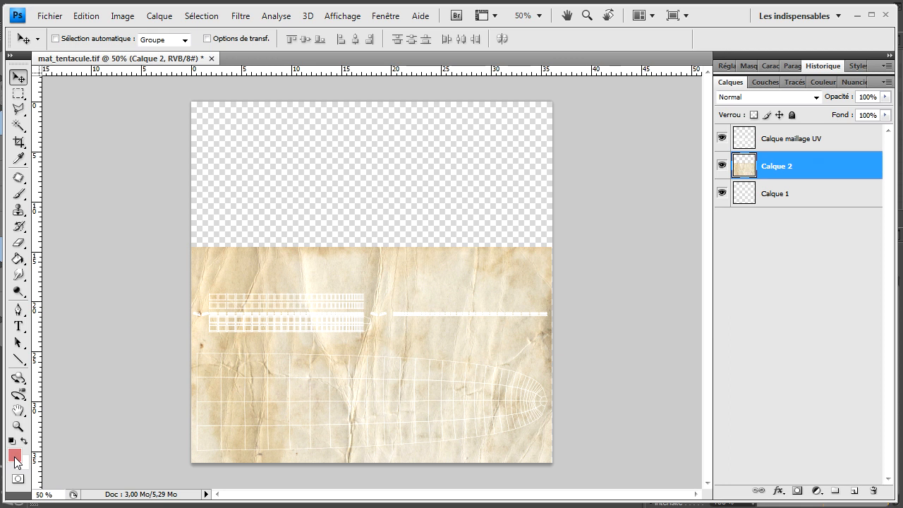
# - Move the empty layer above the paper layer and rename the paper layer fond
pyautogui.moveTo(763, 197); pyautogui.dragTo(781, 161)
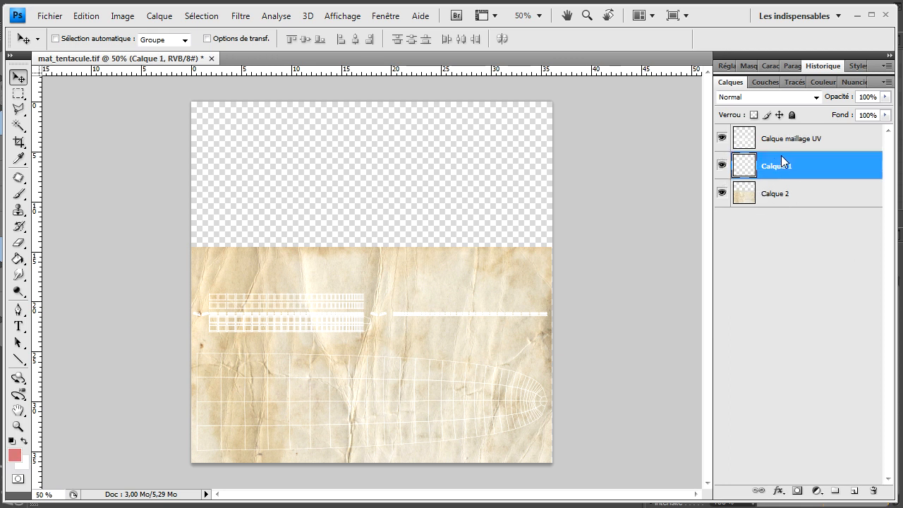
pyautogui.click(779, 192)
pyautogui.doubleClick(775, 193)
pyautogui.write('fond')
pyautogui.press('Return')
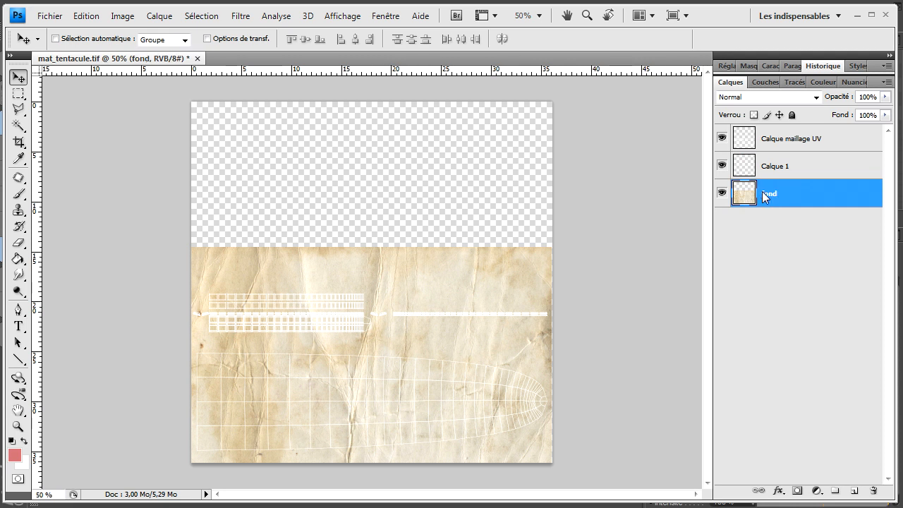
# - Rename the empty layer couleur
pyautogui.click(790, 166)
pyautogui.write('couleur')
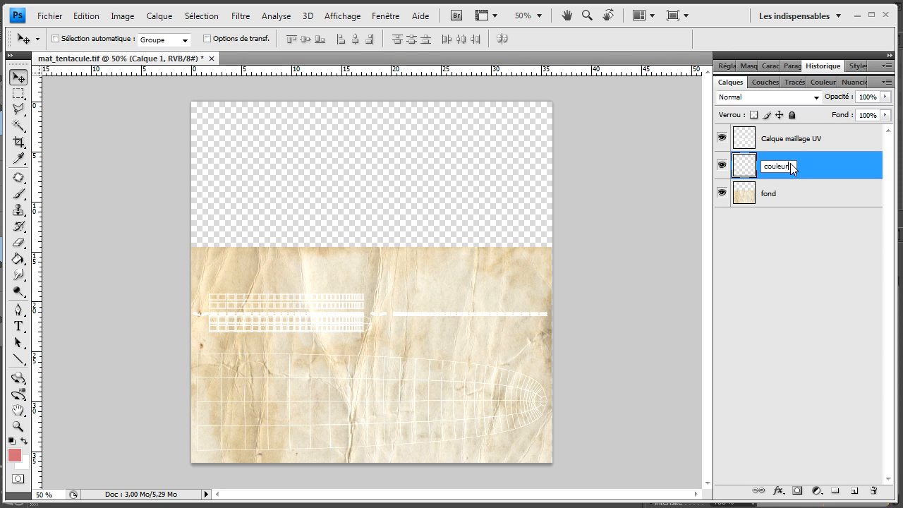
pyautogui.press('Return')
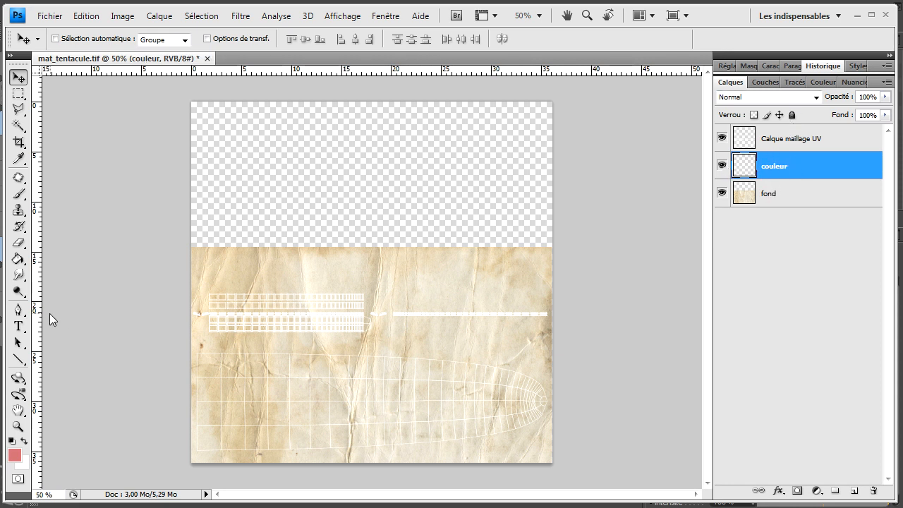
# - Choose a soft round 45 px brush preset for the Brush tool and enlarge it to 80 px
pyautogui.click(19, 195)
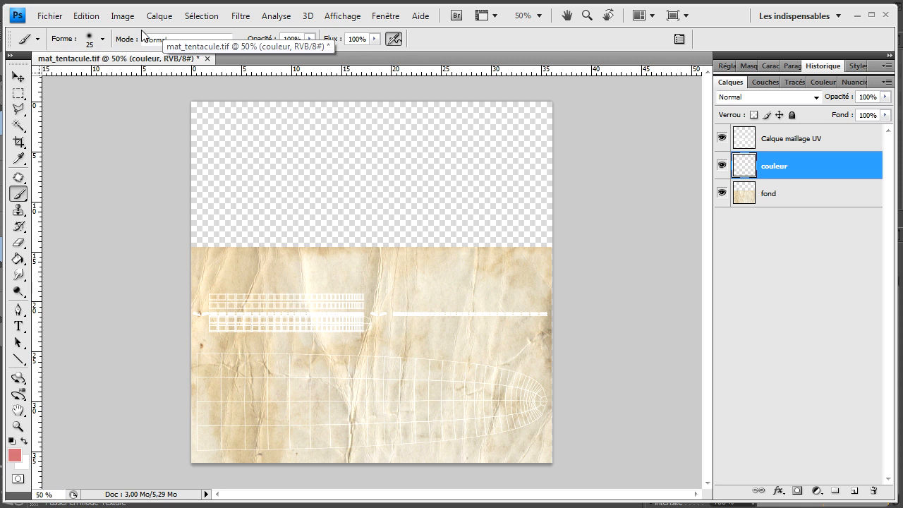
pyautogui.click(103, 41)
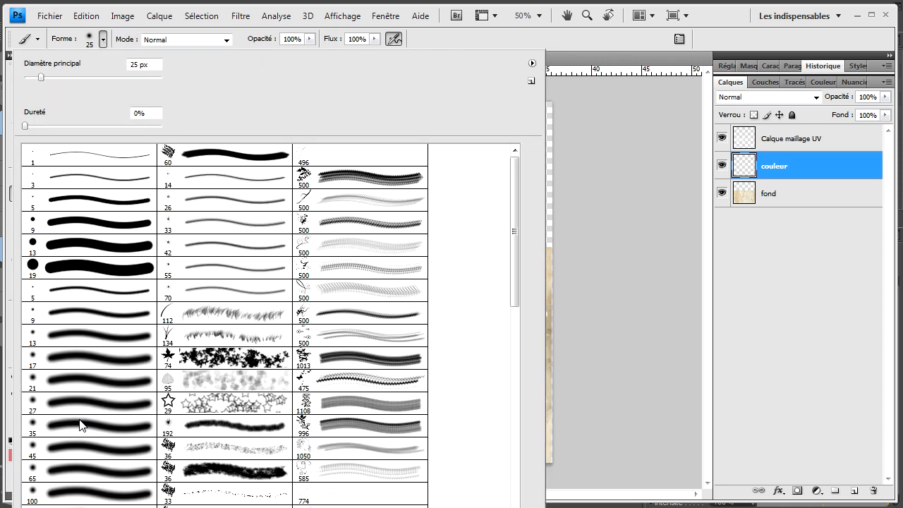
pyautogui.scroll(-4, 80, 425)
pyautogui.scroll(-5, 80, 424)
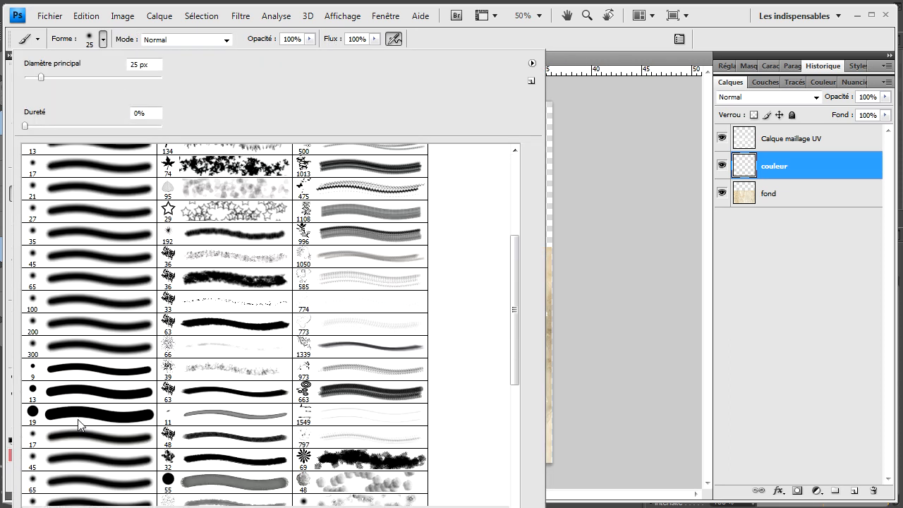
pyautogui.scroll(6, 75, 401)
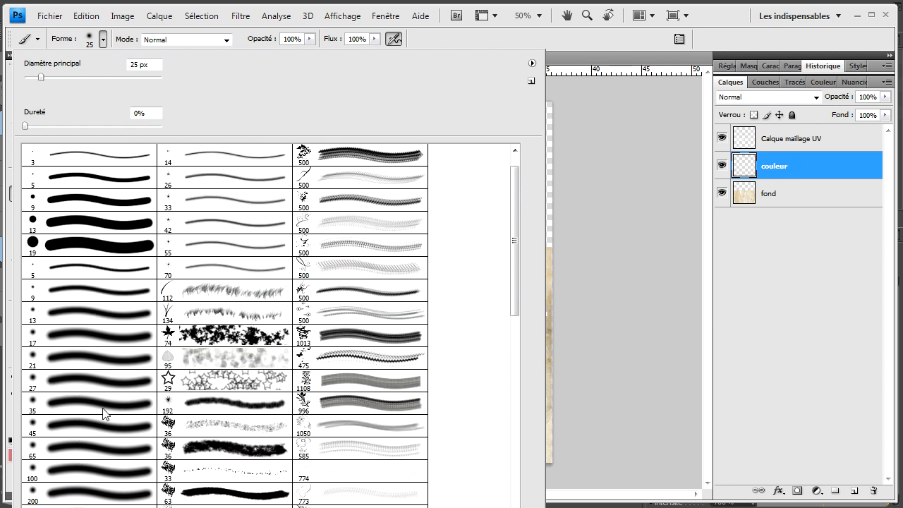
pyautogui.click(96, 428)
pyautogui.click(103, 40)
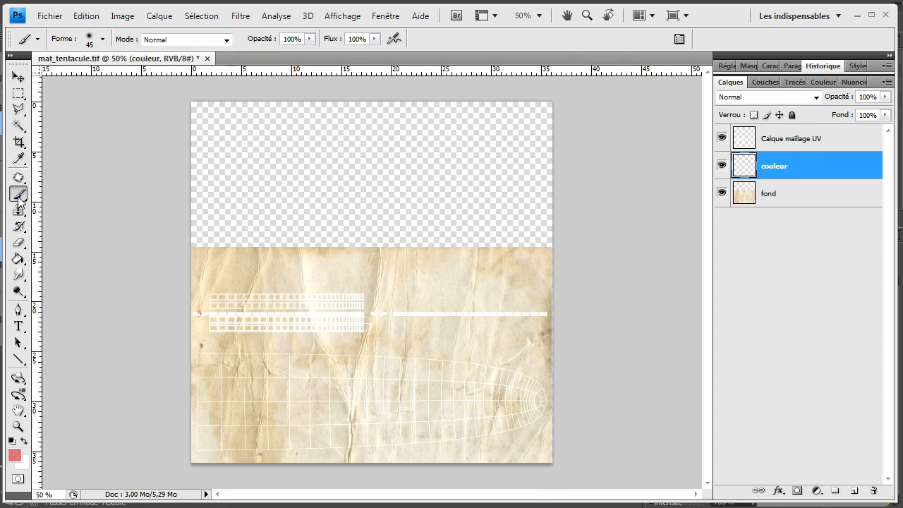
pyautogui.press(']')
# - Set the foreground colour to dark red 7f0303
pyautogui.hotkey('ctrl', '+')
pyautogui.hotkey('ctrl', '+')
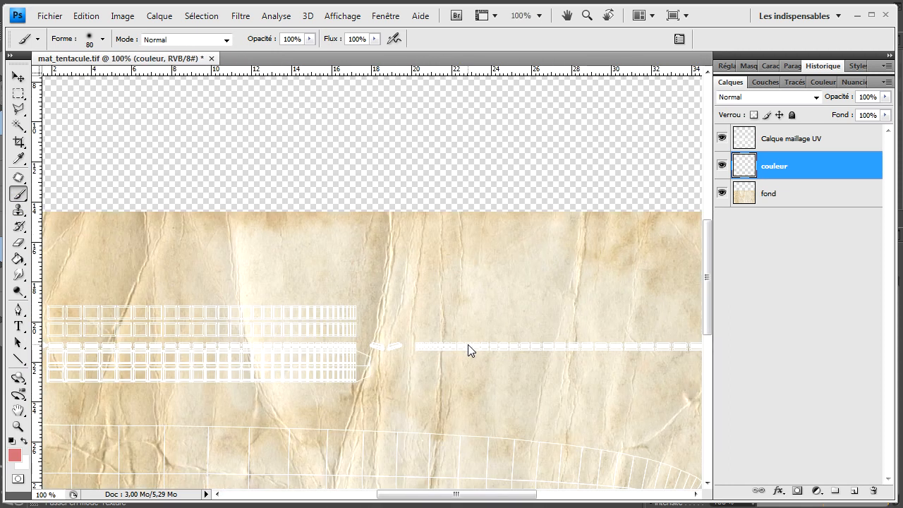
pyautogui.moveTo(707, 295); pyautogui.dragTo(728, 352)
pyautogui.click(16, 454)
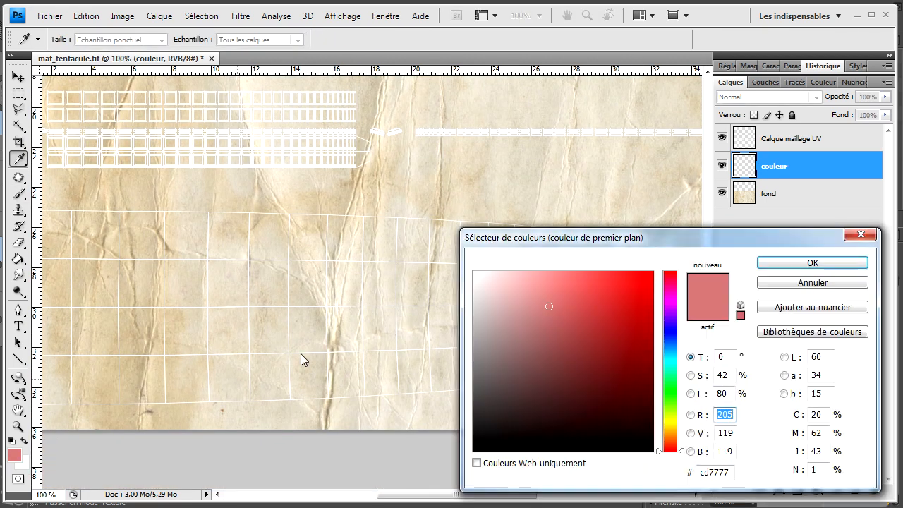
pyautogui.moveTo(618, 357)
pyautogui.mouseDown()
pyautogui.moveTo(633, 346)
pyautogui.moveTo(650, 363)
pyautogui.mouseUp()
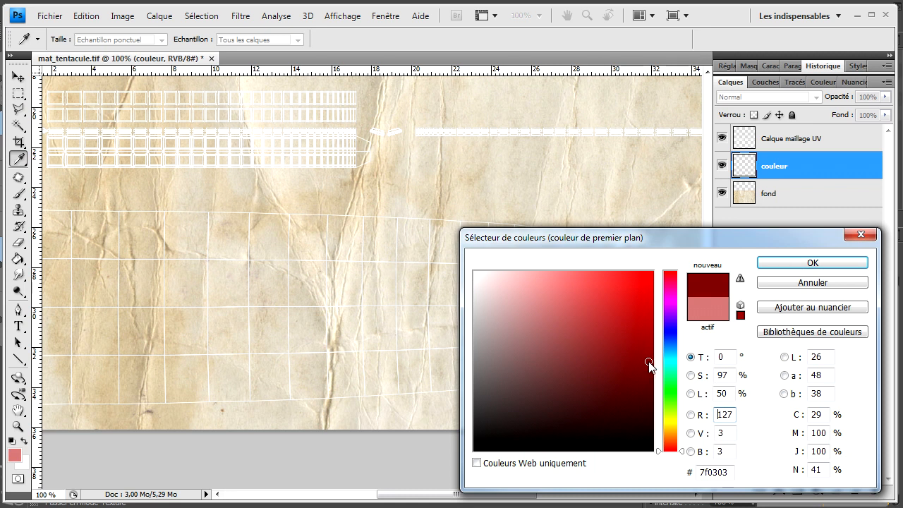
pyautogui.click(805, 265)
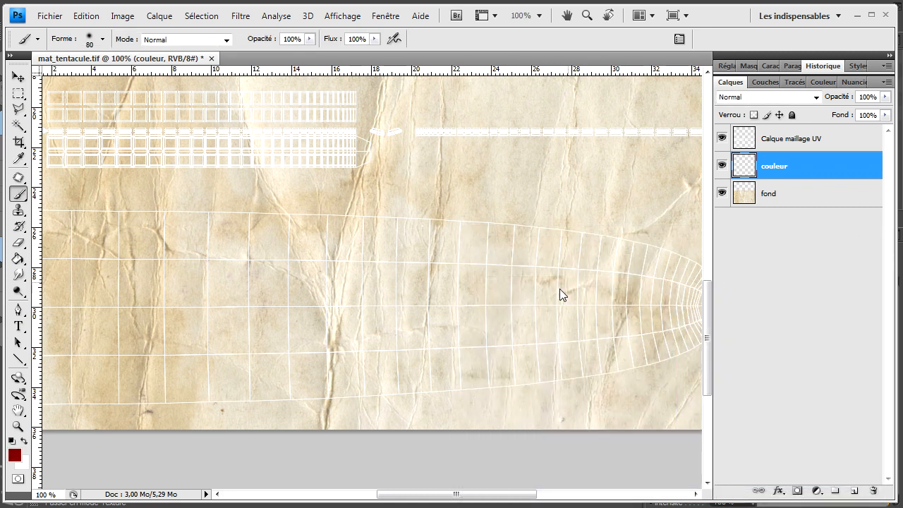
# - Set the couleur layer's blend mode to Densité couleur +
pyautogui.click(797, 97)
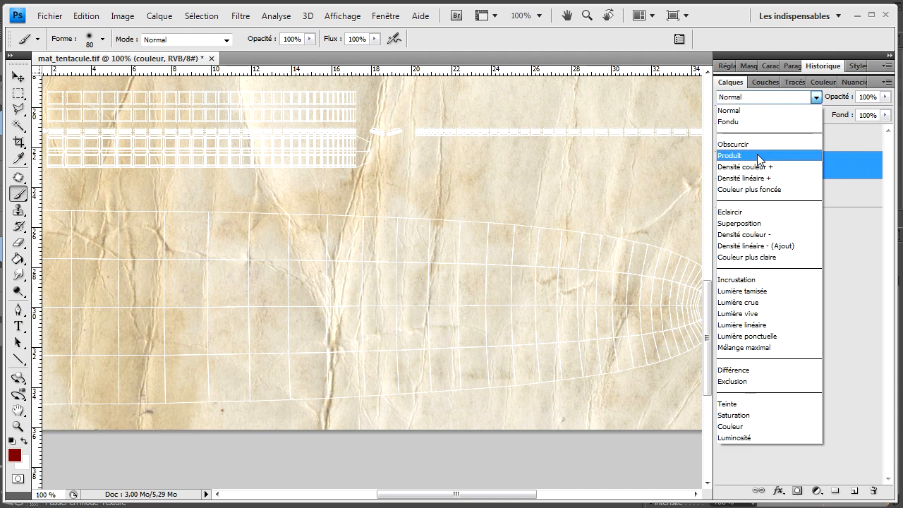
pyautogui.click(759, 157)
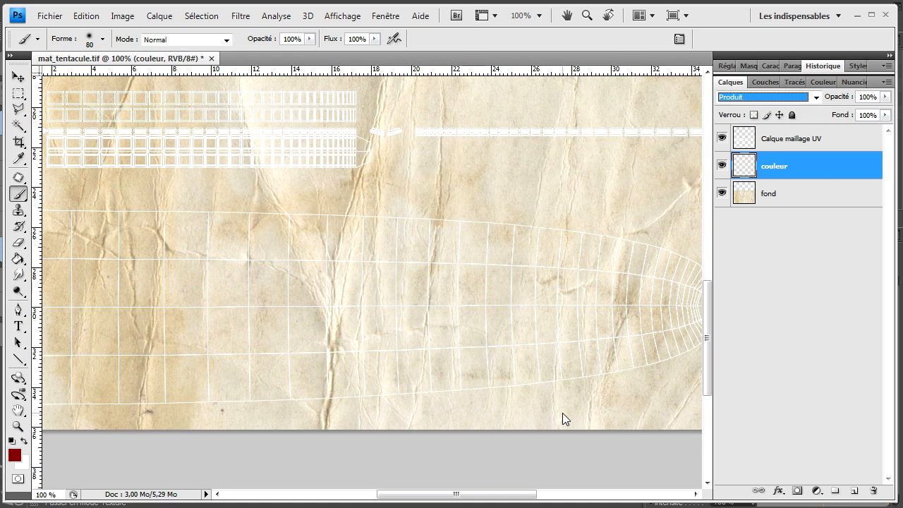
pyautogui.press('Down')
# - Try short red strokes at the wide end of the tentacle island, enlarging the brush to 250 px, and undo them
pyautogui.moveTo(709, 308); pyautogui.dragTo(709, 311)
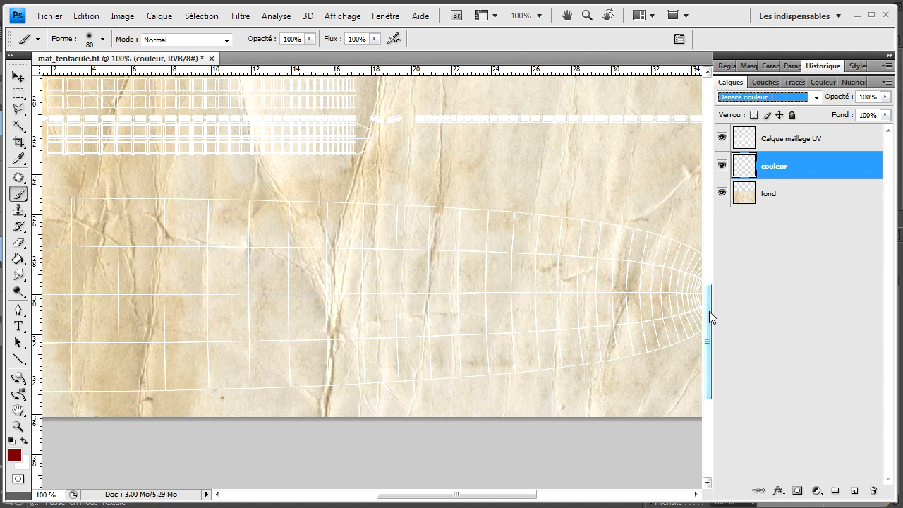
pyautogui.hotkey('ctrl', '-')
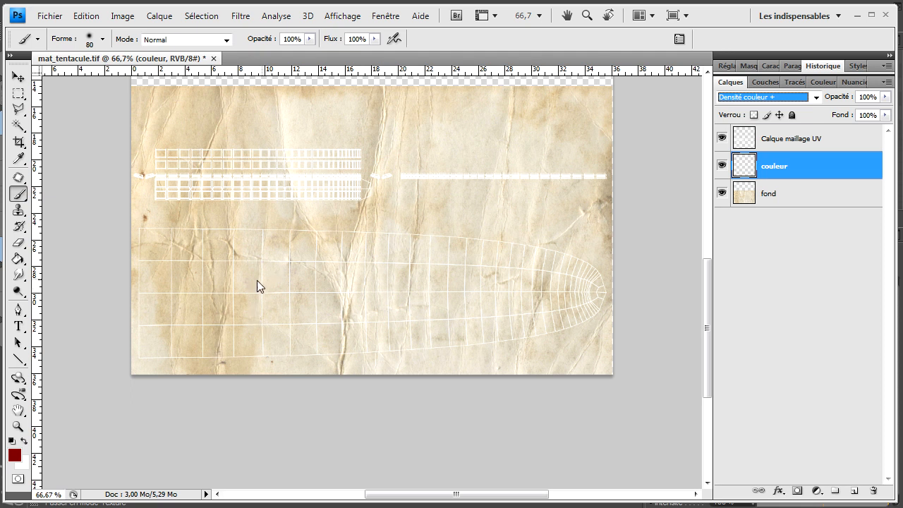
pyautogui.moveTo(149, 296); pyautogui.dragTo(205, 296)
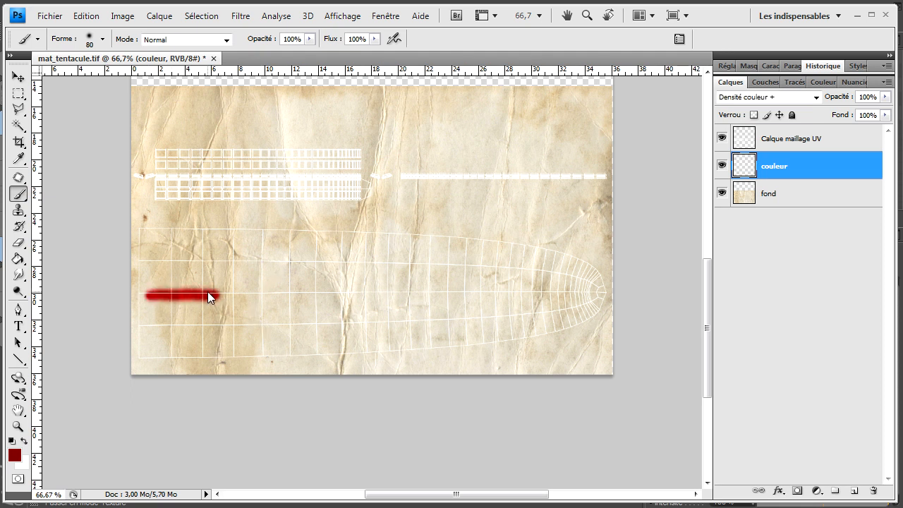
pyautogui.hotkey('ctrl', 'z')
pyautogui.press(']')
pyautogui.press(']')
pyautogui.press(']')
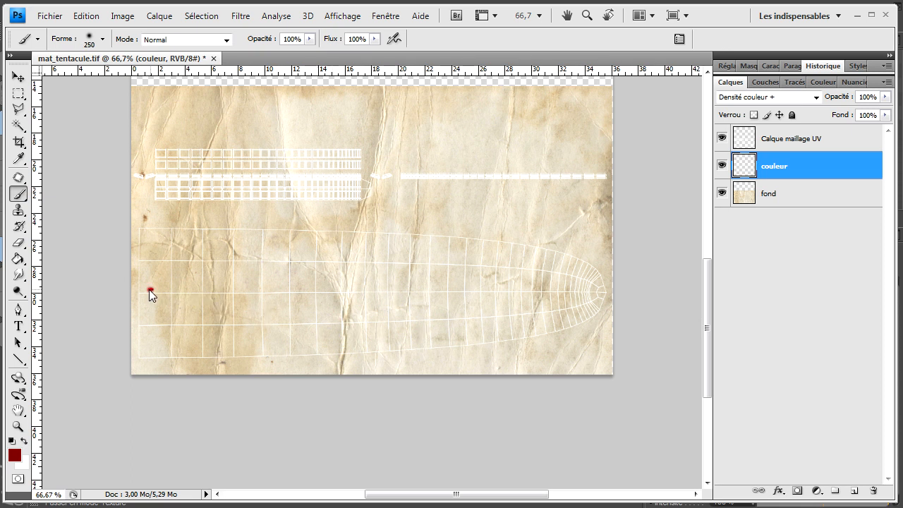
pyautogui.moveTo(148, 290); pyautogui.dragTo(201, 292)
pyautogui.hotkey('ctrl', 'z')
# - Choose the soft 300 px brush preset listed above the 14 px textured brush
pyautogui.click(102, 39)
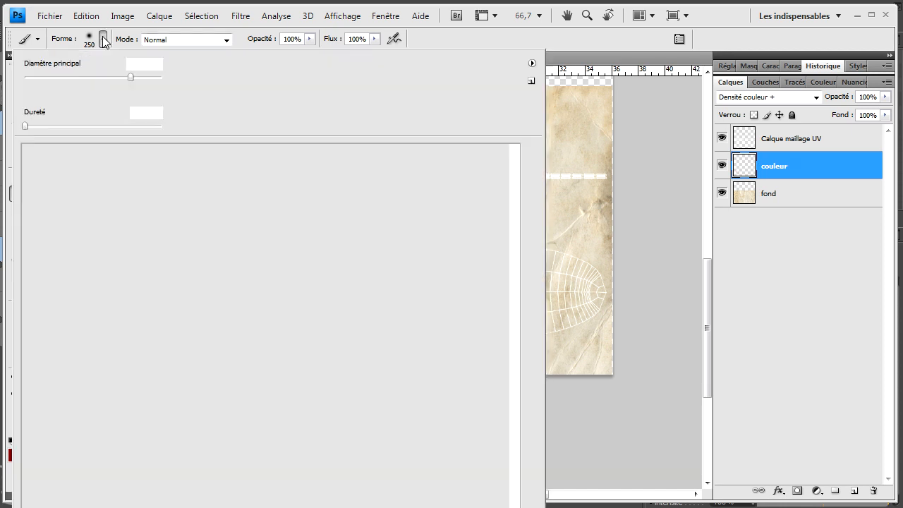
pyautogui.scroll(-3, 491, 387)
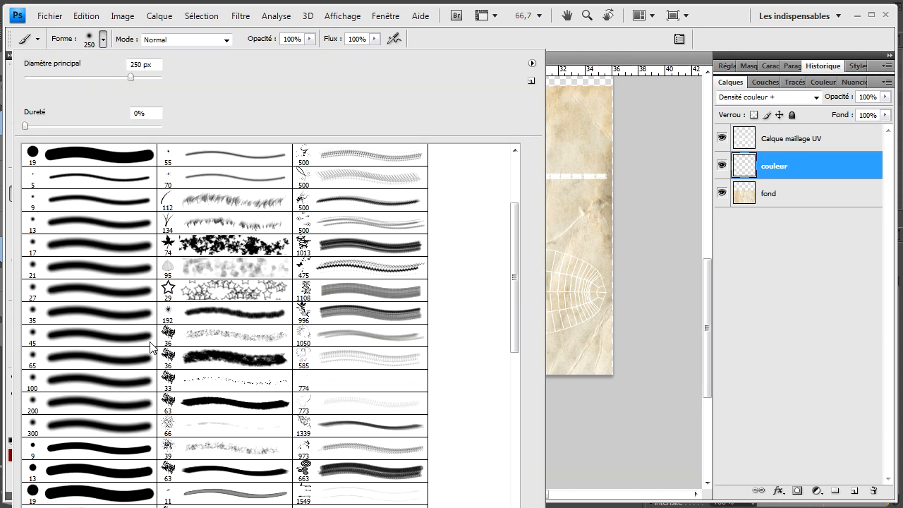
pyautogui.moveTo(516, 323)
pyautogui.mouseDown()
pyautogui.moveTo(538, 504)
pyautogui.moveTo(549, 465)
pyautogui.mouseUp()
pyautogui.click(96, 297)
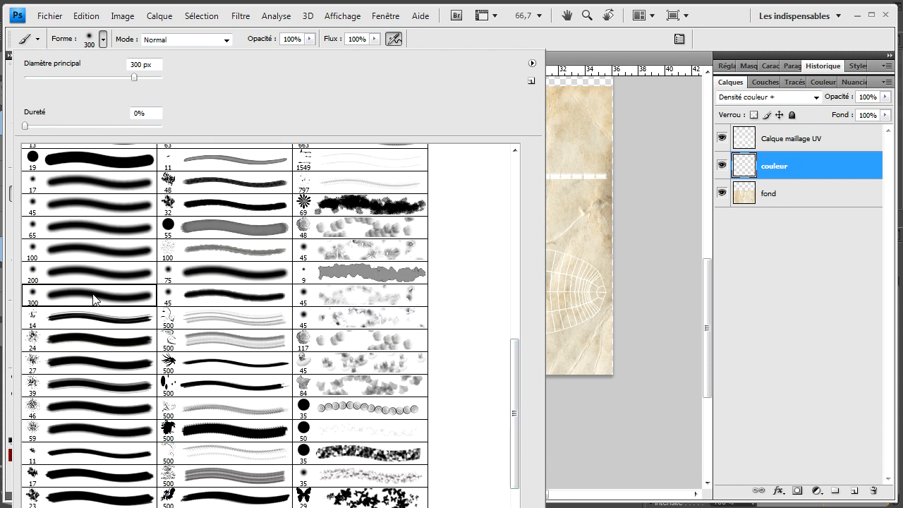
# - Try the 300 px brush near the tip of the tentacle island and undo the paint
pyautogui.click(576, 254)
pyautogui.click(576, 254)
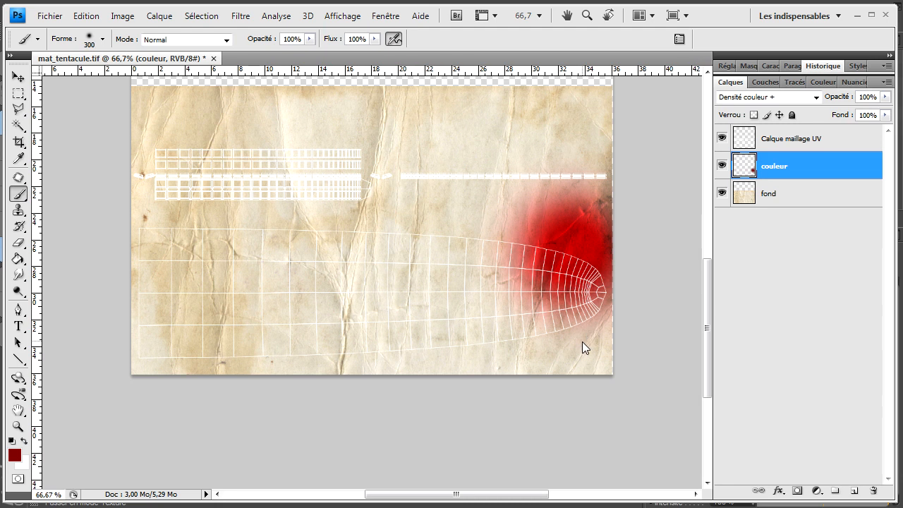
pyautogui.hotkey('ctrl', 'z')
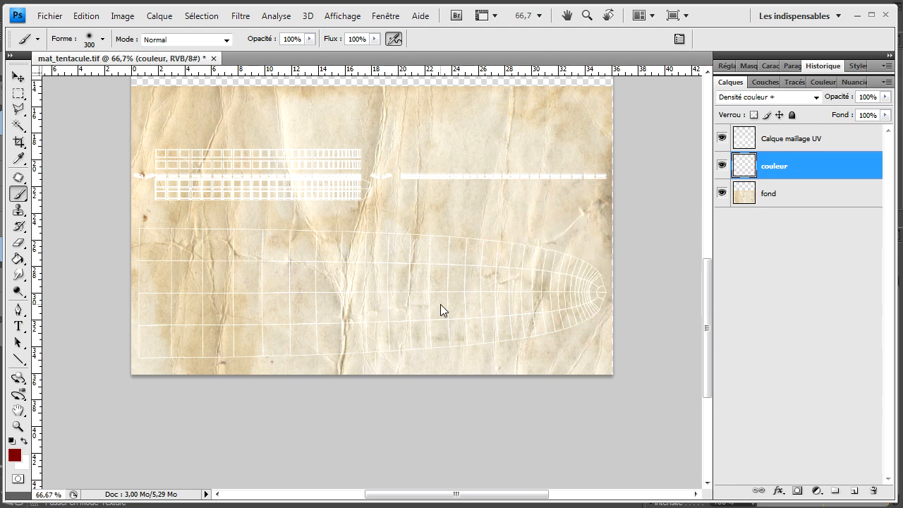
# - Reduce the brush to 175 px and paint a soft red band along the middle of the tentacle island on the couleur layer
pyautogui.press('[')
pyautogui.moveTo(158, 293); pyautogui.dragTo(554, 292)
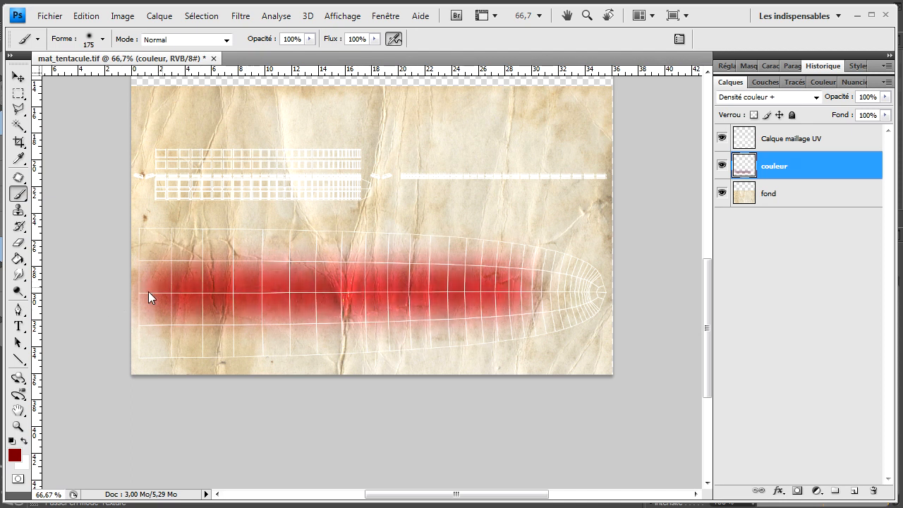
pyautogui.moveTo(134, 295); pyautogui.dragTo(554, 292)
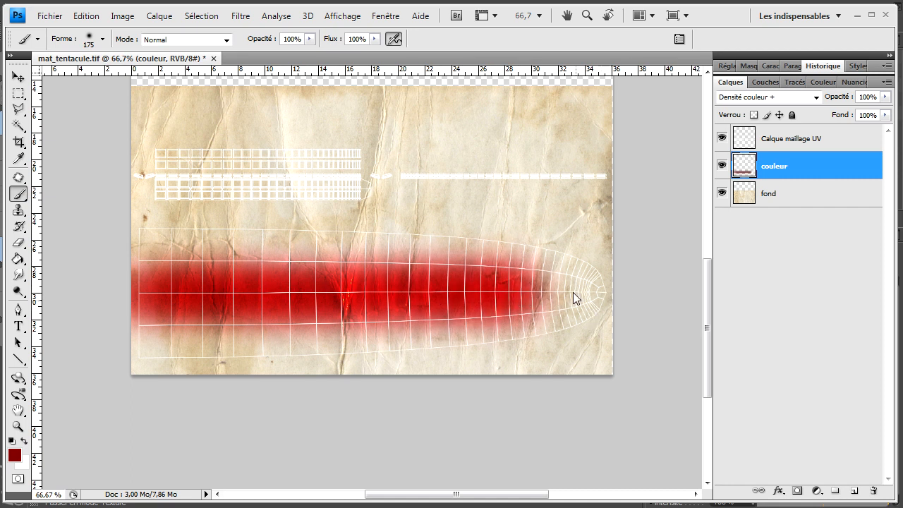
pyautogui.moveTo(567, 296); pyautogui.dragTo(490, 300)
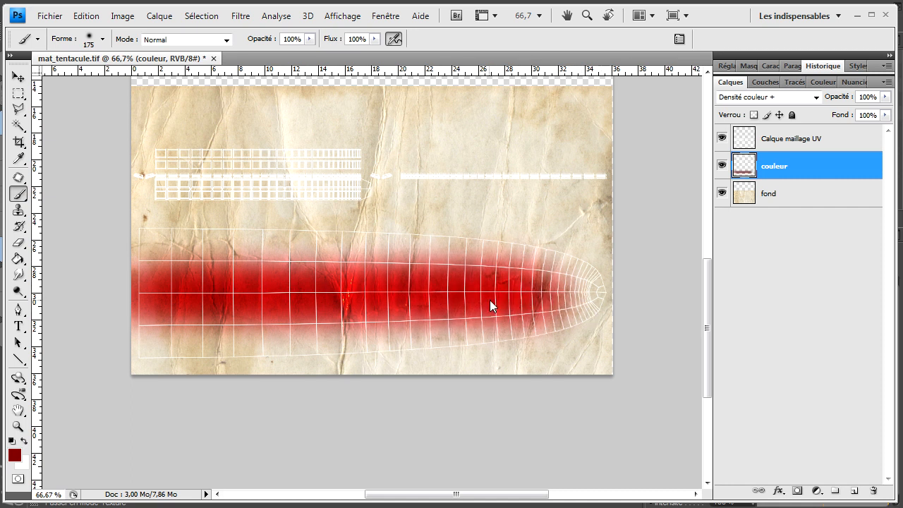
pyautogui.moveTo(567, 288); pyautogui.dragTo(66, 309)
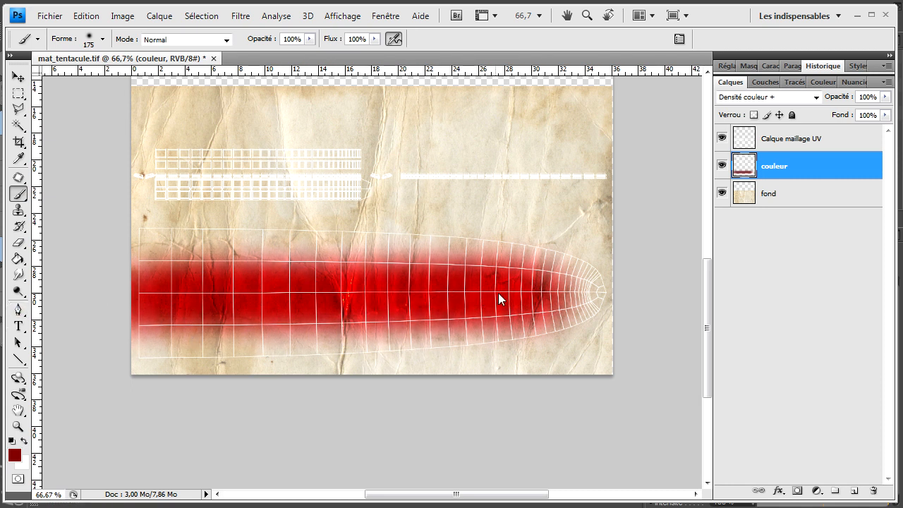
pyautogui.moveTo(529, 299)
pyautogui.mouseDown()
pyautogui.moveTo(208, 308)
pyautogui.moveTo(1, 337)
pyautogui.mouseUp()
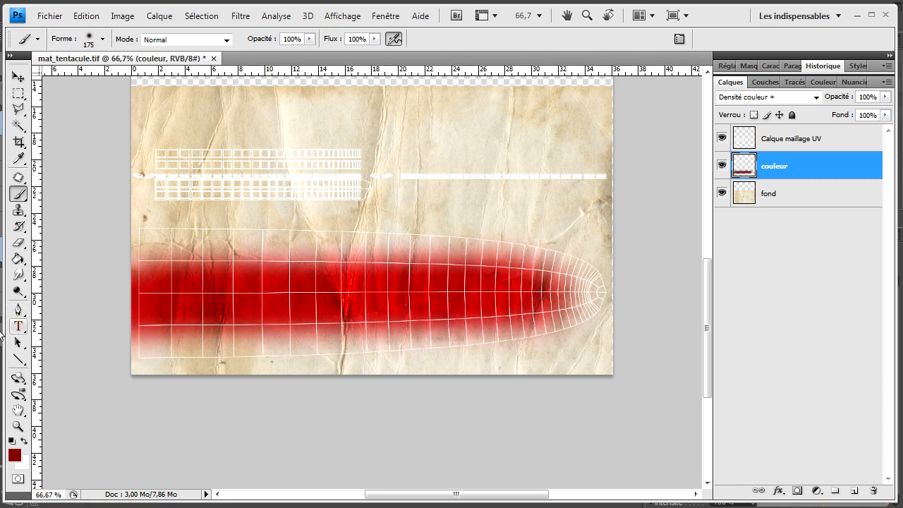
pyautogui.moveTo(256, 283); pyautogui.dragTo(121, 290)
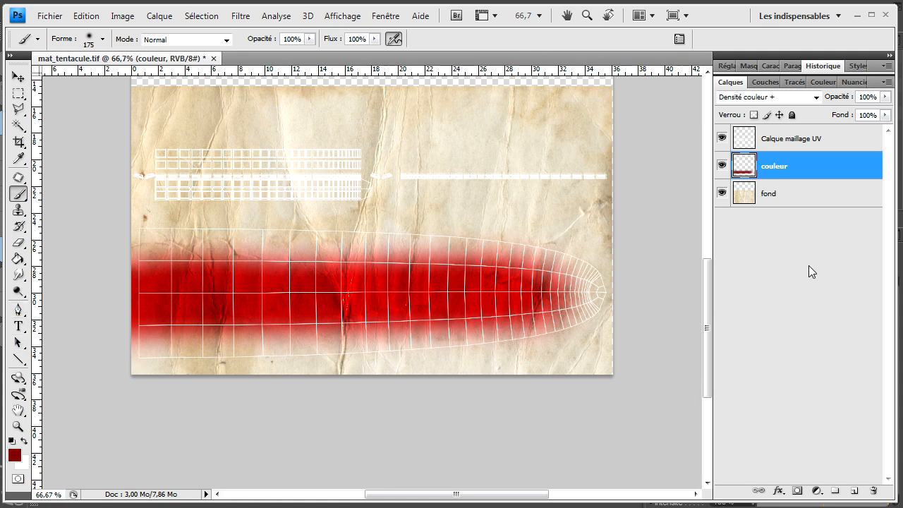
# - Set the couleur layer's blend mode to Produit with its opacity at 100%
pyautogui.click(886, 97)
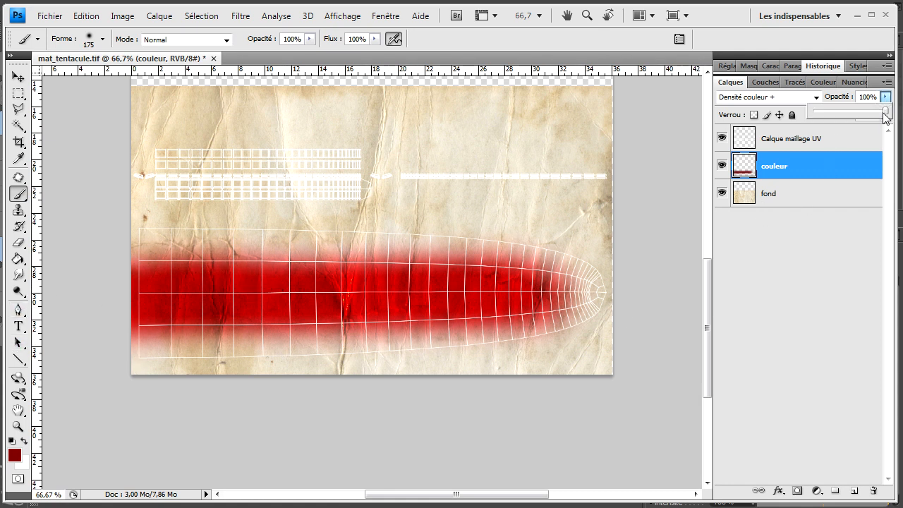
pyautogui.moveTo(885, 110)
pyautogui.mouseDown()
pyautogui.moveTo(852, 112)
pyautogui.moveTo(882, 113)
pyautogui.mouseUp()
pyautogui.click(815, 98)
pyautogui.click(775, 155)
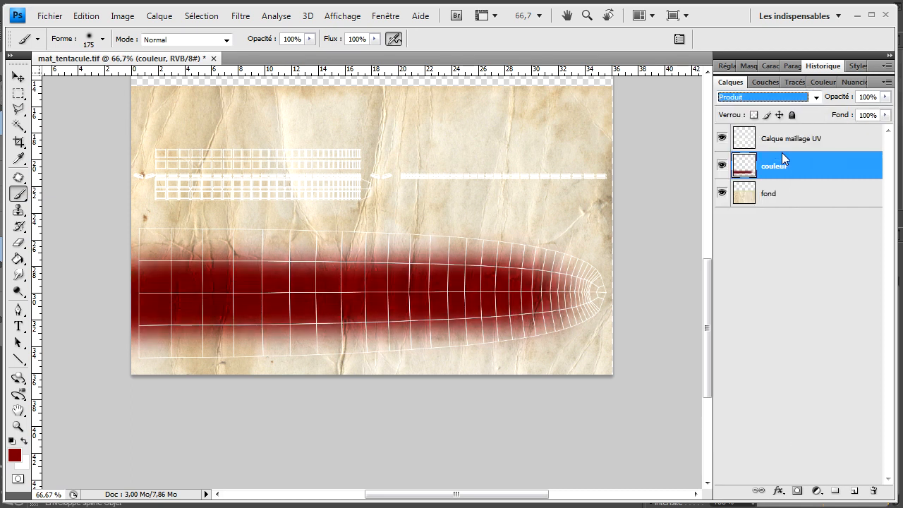
pyautogui.click(885, 96)
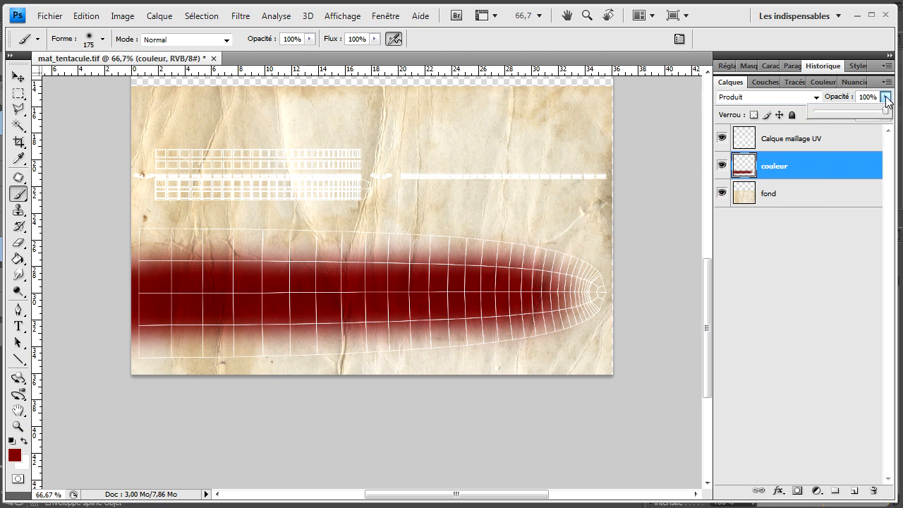
pyautogui.moveTo(884, 111)
pyautogui.mouseDown()
pyautogui.moveTo(867, 114)
pyautogui.moveTo(889, 113)
pyautogui.mouseUp()
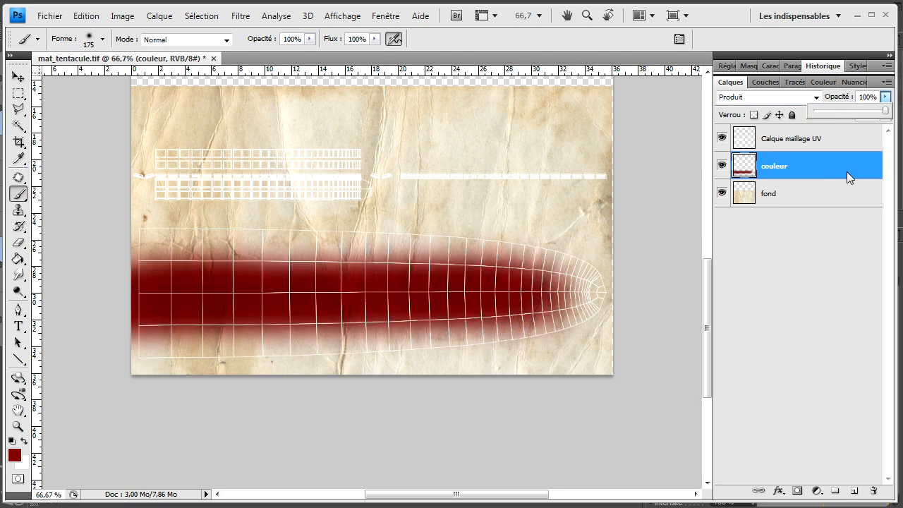
pyautogui.click(781, 276)
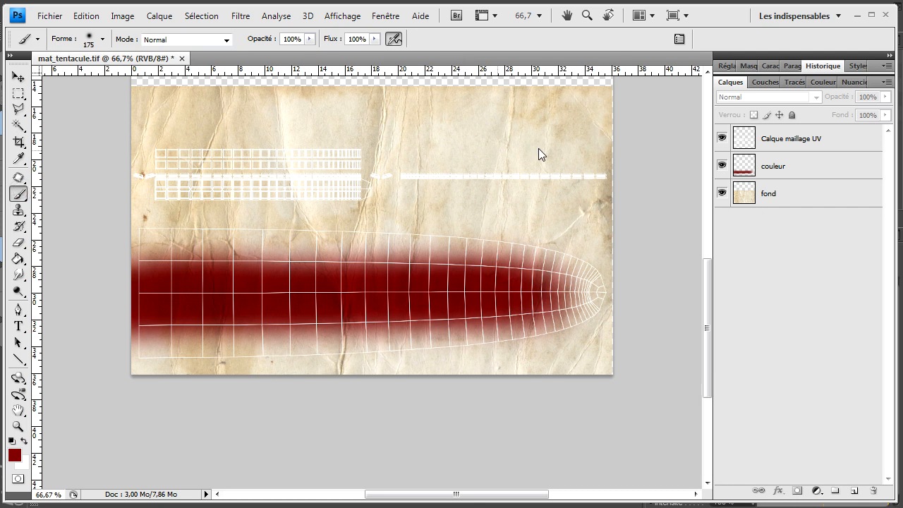
# - Select the fond layer, reduce the brush to 60 px and extend the dark red paint into the tentacle's tip
pyautogui.click(781, 177)
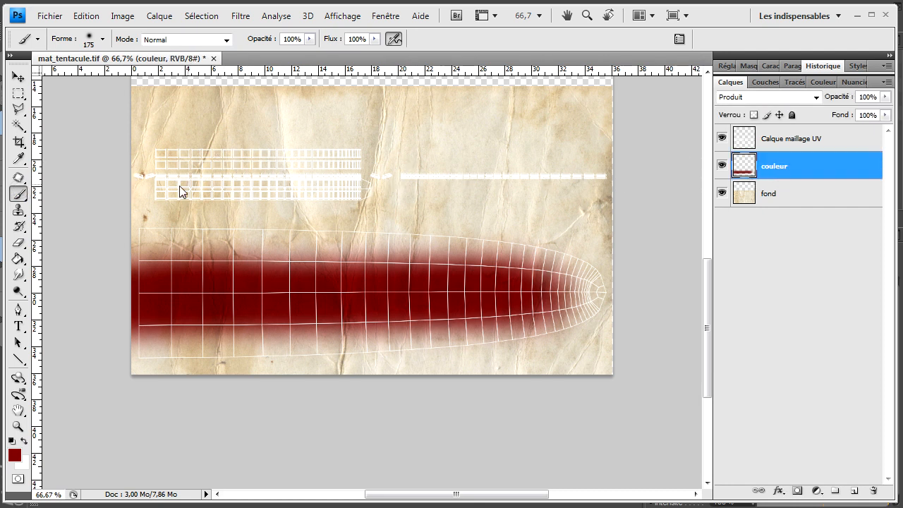
pyautogui.click(772, 195)
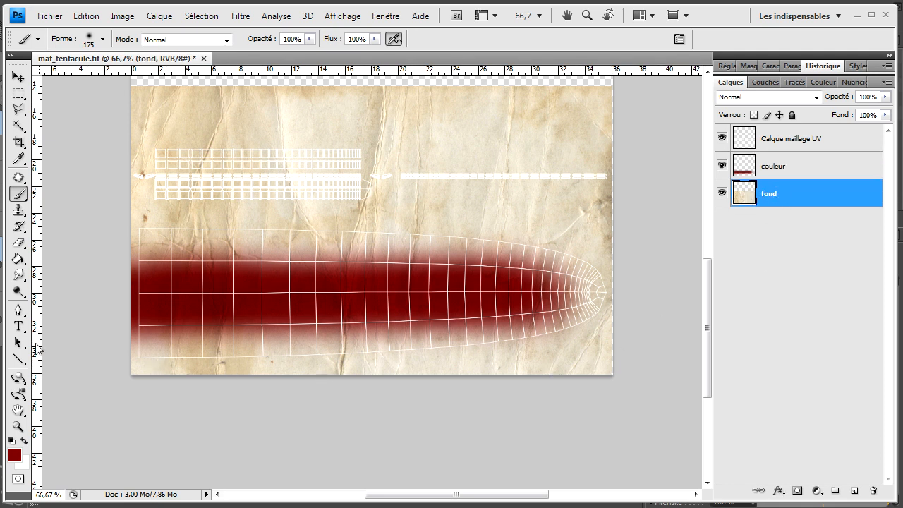
pyautogui.press('[')
pyautogui.press('[')
pyautogui.press('[')
pyautogui.press('[')
pyautogui.moveTo(582, 288)
pyautogui.mouseDown()
pyautogui.moveTo(539, 286)
pyautogui.moveTo(561, 284)
pyautogui.mouseUp()
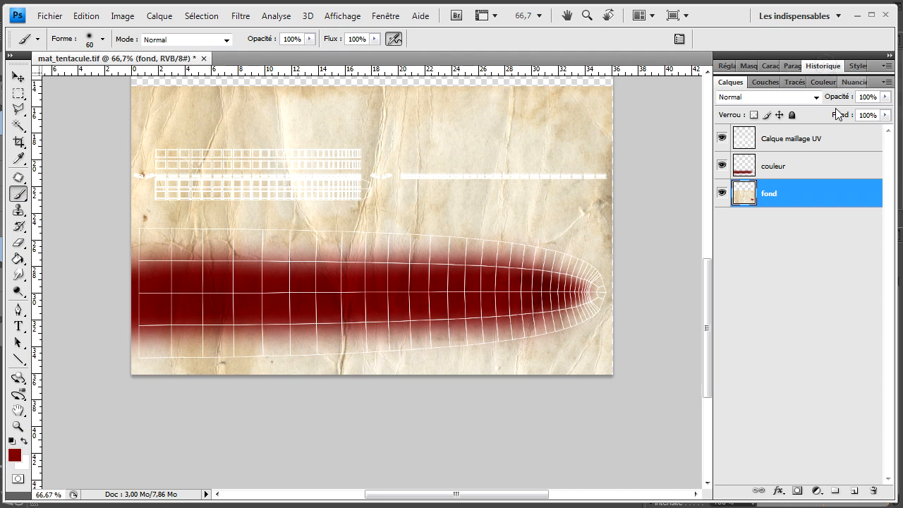
# - Undo the brush strokes on the fond layer by returning the history to the last Modifier l'opacité principale state
pyautogui.click(824, 65)
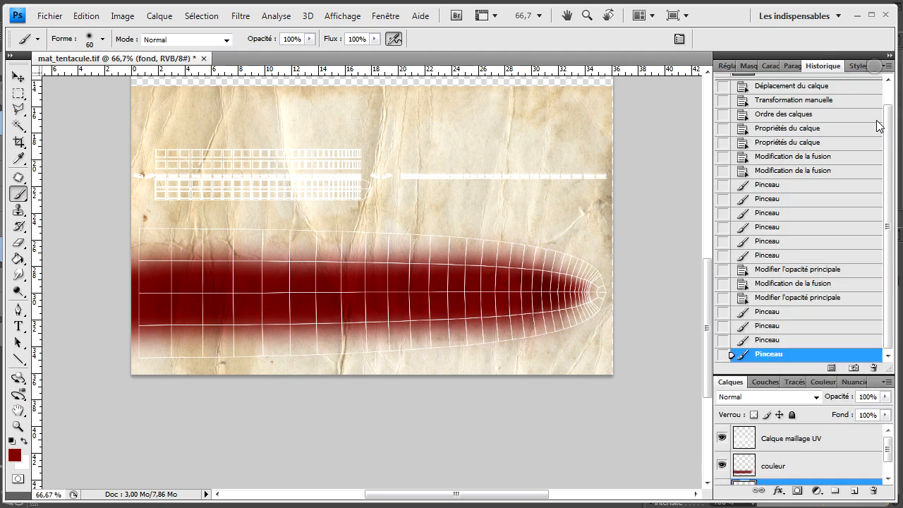
pyautogui.click(774, 337)
pyautogui.click(779, 324)
pyautogui.click(785, 313)
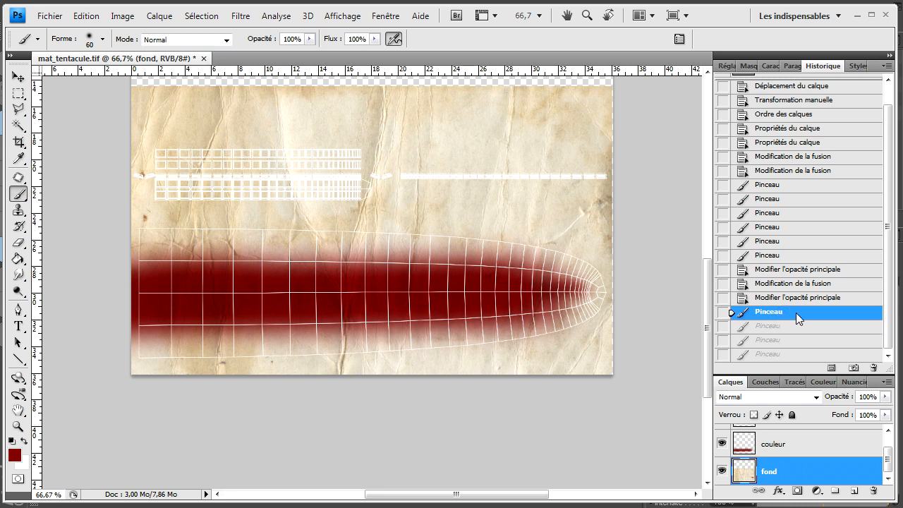
pyautogui.click(776, 297)
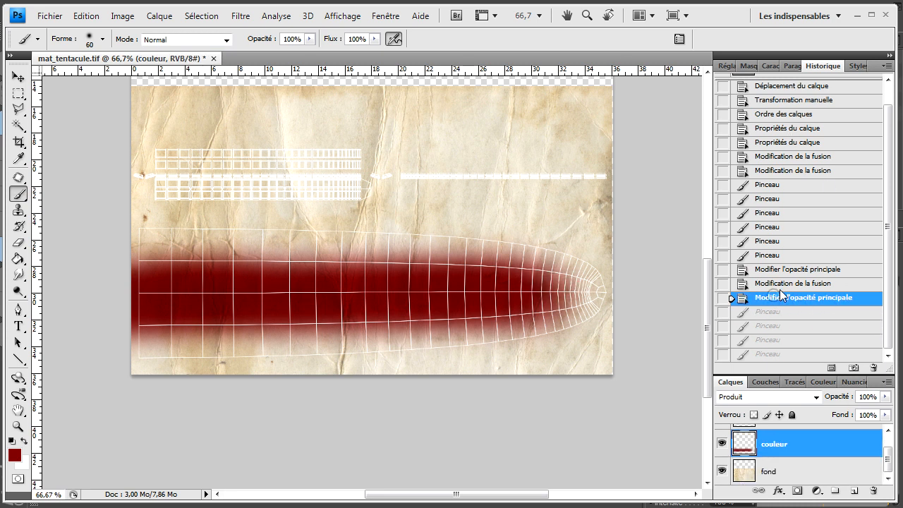
pyautogui.doubleClick(870, 63)
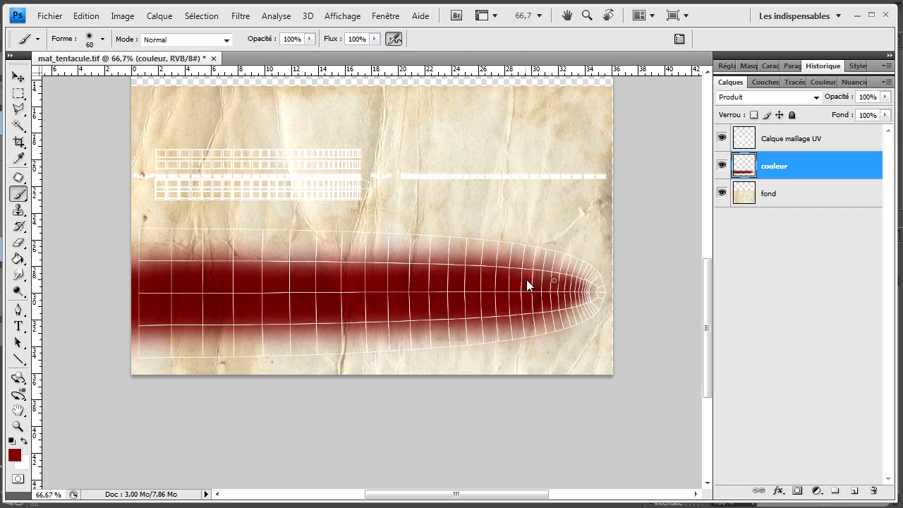
# - Paint dark red into the tip and along both edges of the band on the couleur layer with 60 to 80 px brushes
pyautogui.moveTo(592, 294); pyautogui.dragTo(520, 292)
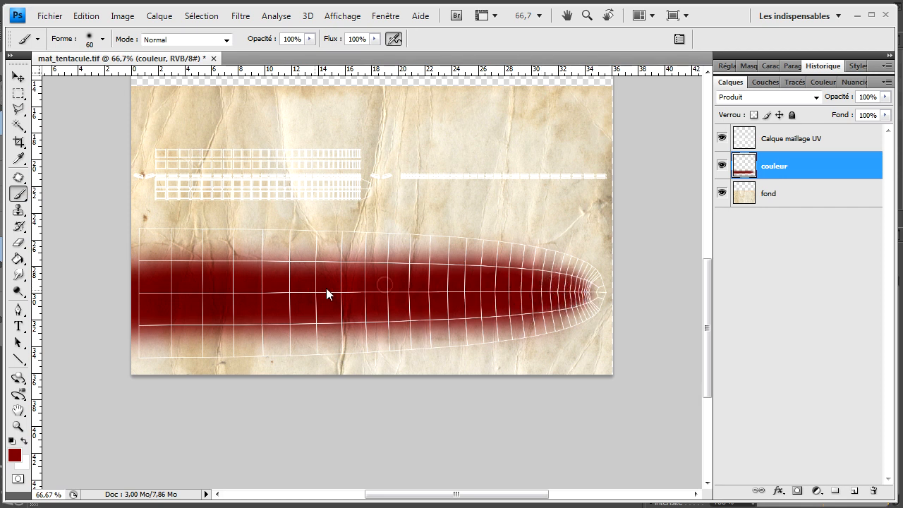
pyautogui.moveTo(303, 286); pyautogui.dragTo(203, 281)
pyautogui.moveTo(323, 280)
pyautogui.mouseDown()
pyautogui.moveTo(226, 281)
pyautogui.moveTo(218, 272)
pyautogui.moveTo(161, 270)
pyautogui.mouseUp()
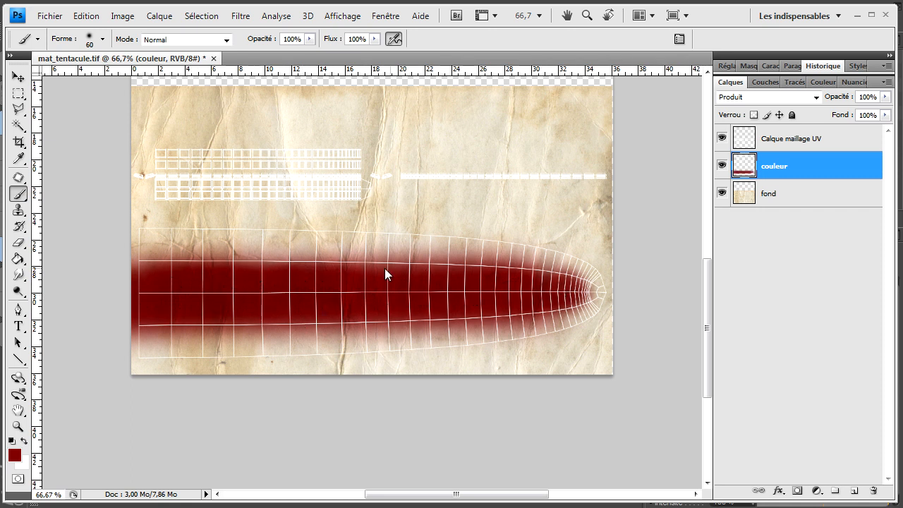
pyautogui.moveTo(338, 264); pyautogui.dragTo(315, 252)
pyautogui.moveTo(339, 266)
pyautogui.mouseDown()
pyautogui.moveTo(199, 260)
pyautogui.moveTo(78, 309)
pyautogui.mouseUp()
pyautogui.moveTo(428, 320); pyautogui.dragTo(312, 320)
pyautogui.moveTo(223, 323); pyautogui.dragTo(105, 322)
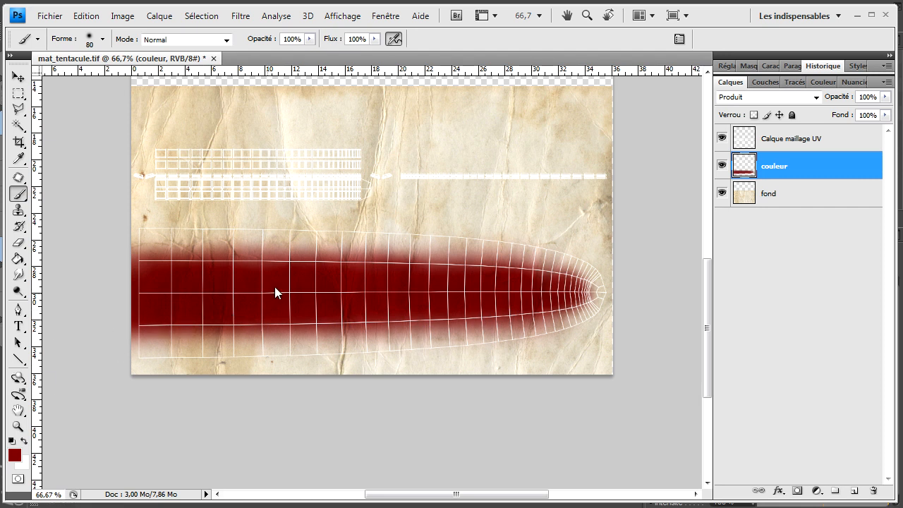
# - Hide the Calque maillage UV layer and save the texture file
pyautogui.click(19, 76)
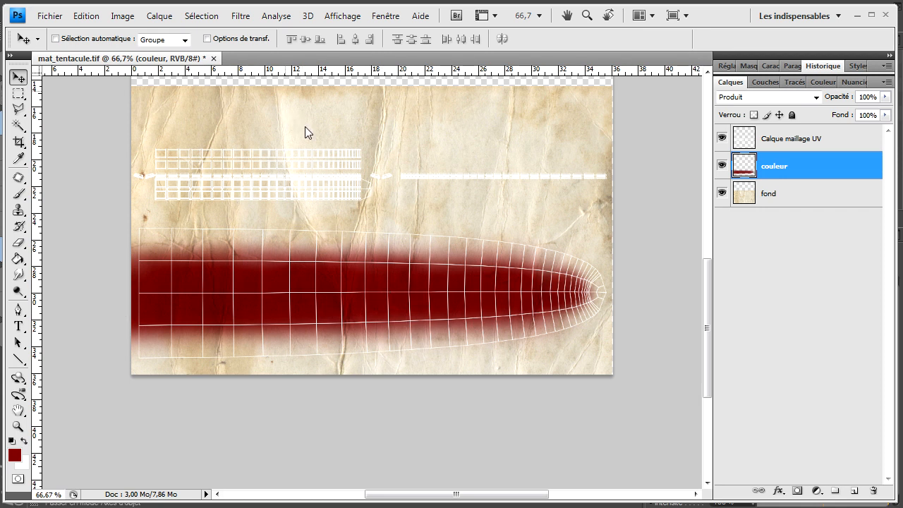
pyautogui.click(721, 138)
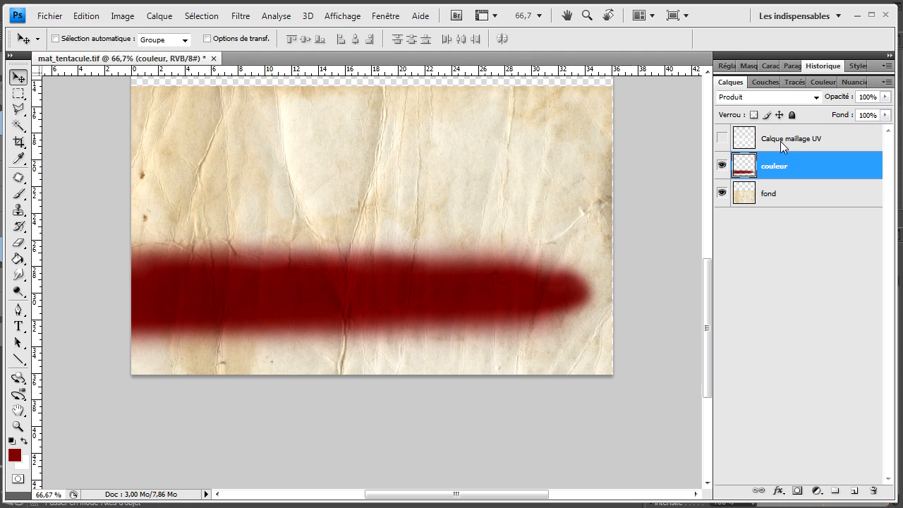
pyautogui.click(47, 15)
pyautogui.click(86, 194)
# - Switch to Cinema 4D and reload the saved mat_tentacule.tif texture in the Mat material's colour channel
pyautogui.hotkey('alt', 'Tab')
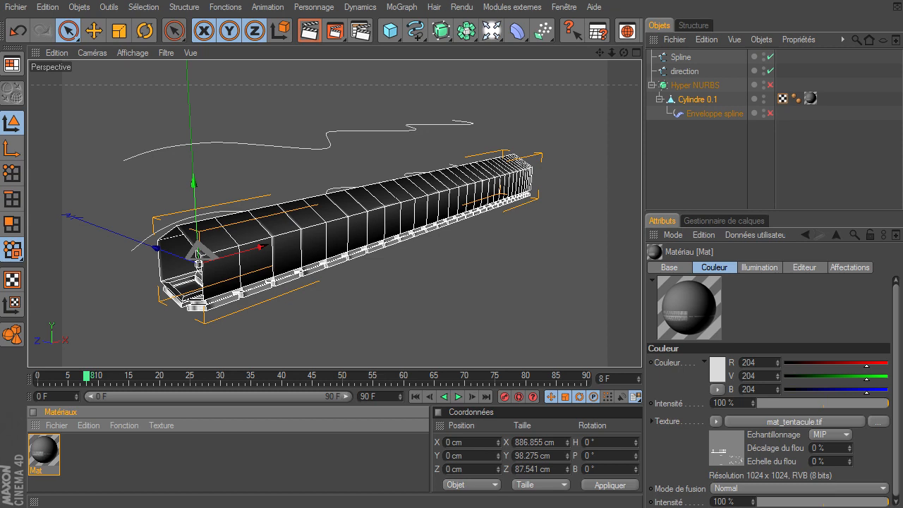
pyautogui.doubleClick(45, 450)
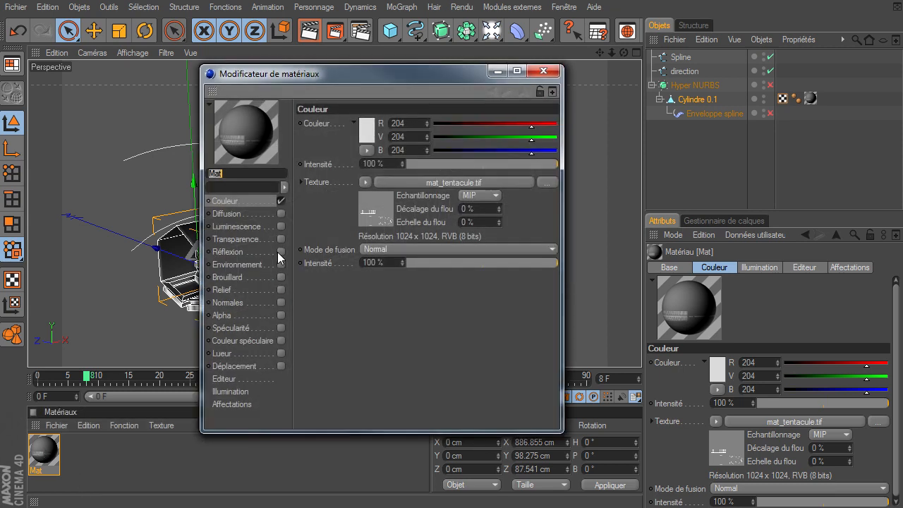
pyautogui.click(366, 182)
pyautogui.click(397, 264)
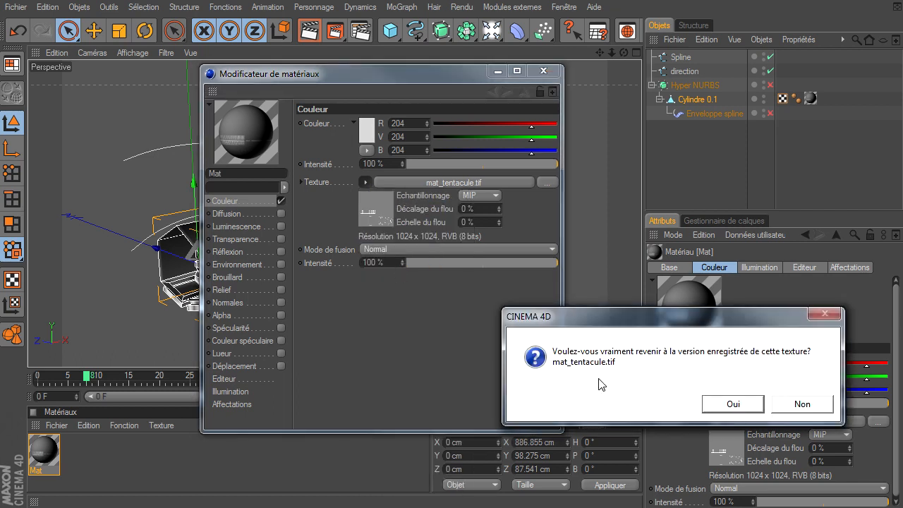
pyautogui.click(733, 404)
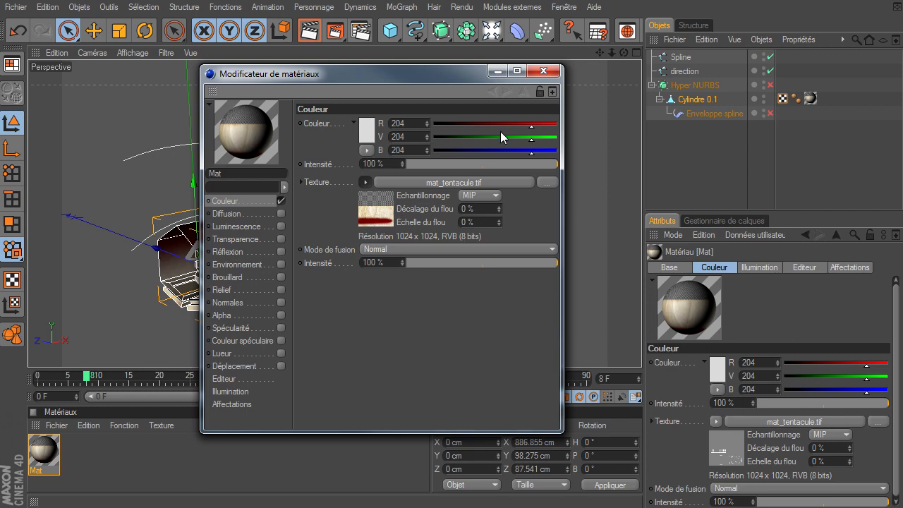
pyautogui.click(544, 70)
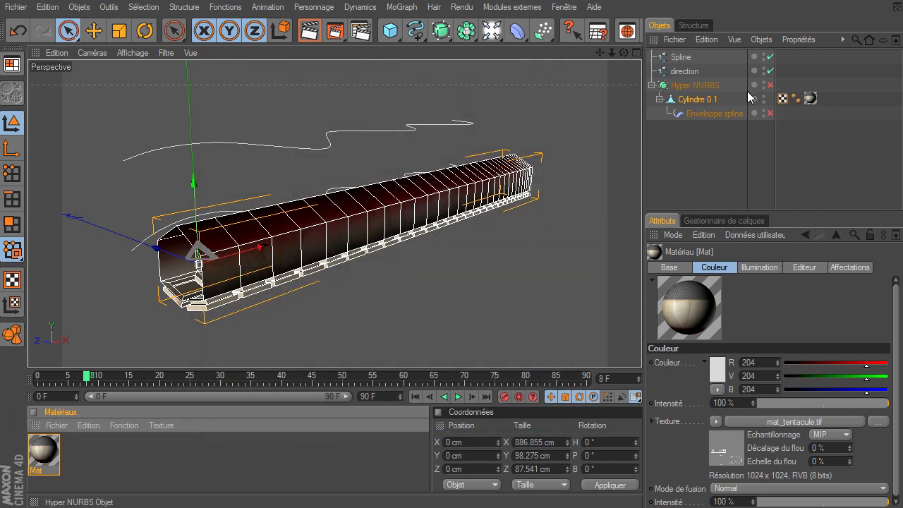
# - Enable the Hyper NURBS and Enveloppe spline objects and render the textured tentacle from the side in the viewport
pyautogui.click(771, 84)
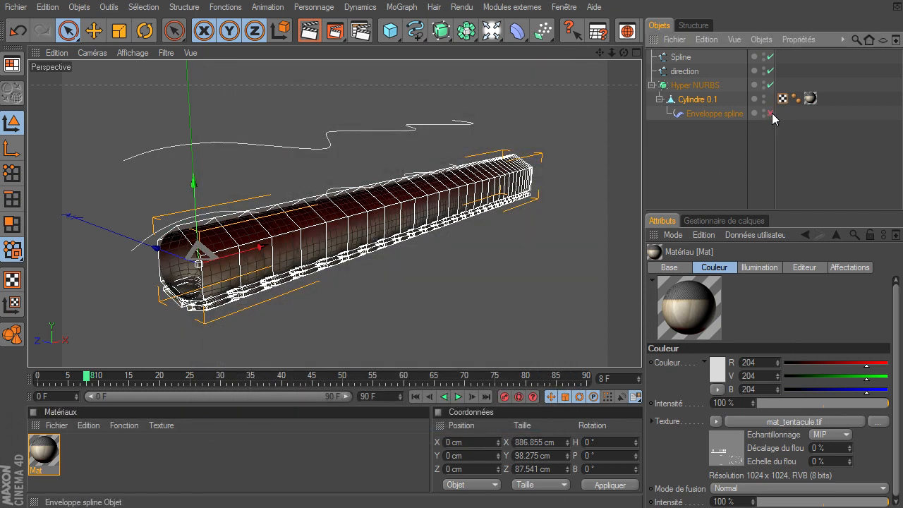
pyautogui.click(770, 113)
pyautogui.moveTo(624, 54); pyautogui.dragTo(639, 350)
pyautogui.moveTo(599, 54)
pyautogui.mouseDown()
pyautogui.moveTo(558, 62)
pyautogui.moveTo(586, 66)
pyautogui.mouseUp()
pyautogui.click(309, 32)
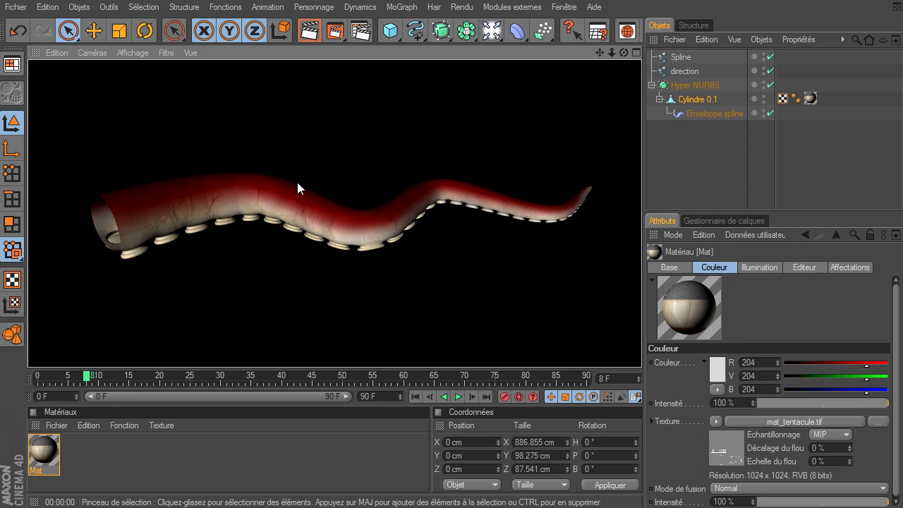
# - Render the tentacle from the sucker underside and from further side angles to examine the texture
pyautogui.moveTo(624, 52); pyautogui.dragTo(640, 355)
pyautogui.click(308, 29)
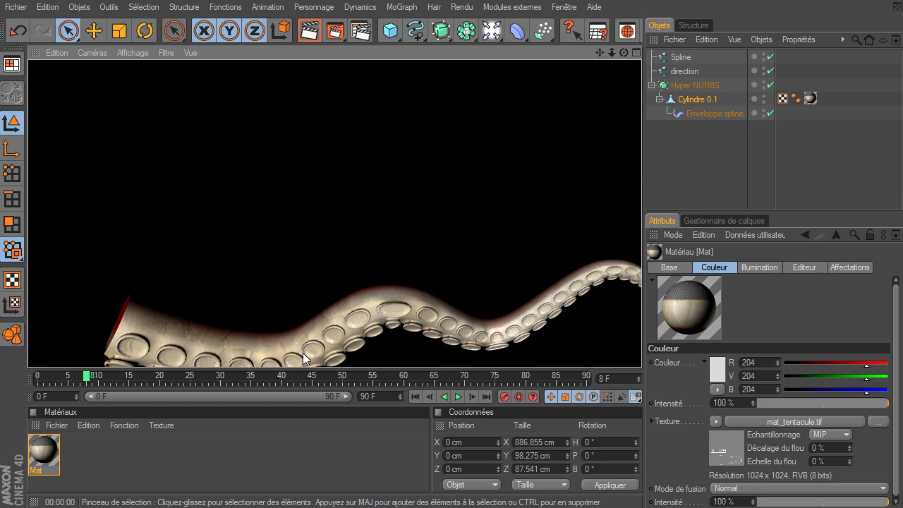
pyautogui.moveTo(625, 52); pyautogui.dragTo(587, 351)
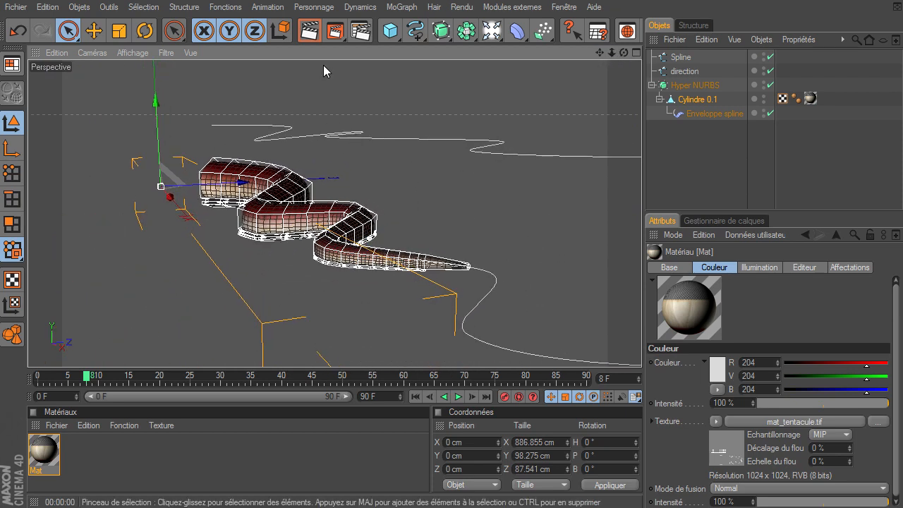
pyautogui.click(309, 30)
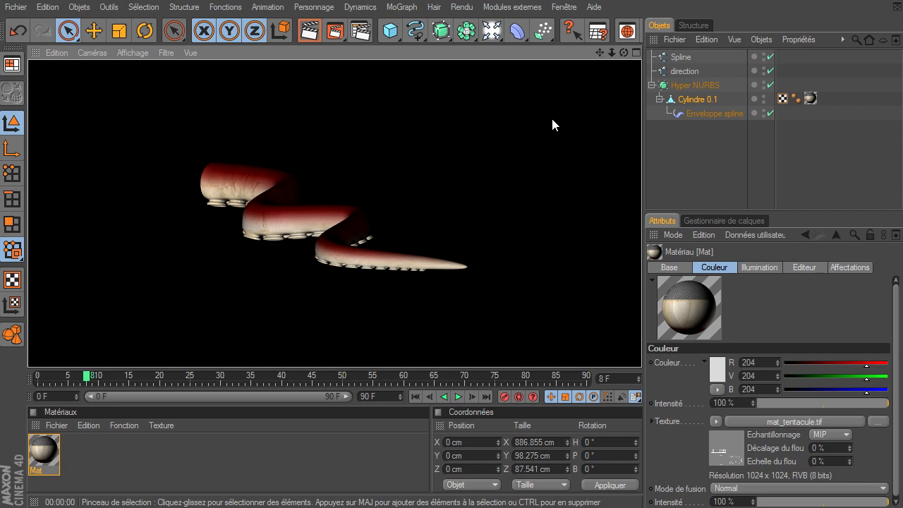
pyautogui.moveTo(624, 53)
pyautogui.mouseDown()
pyautogui.moveTo(642, 348)
pyautogui.moveTo(625, 56)
pyautogui.mouseUp()
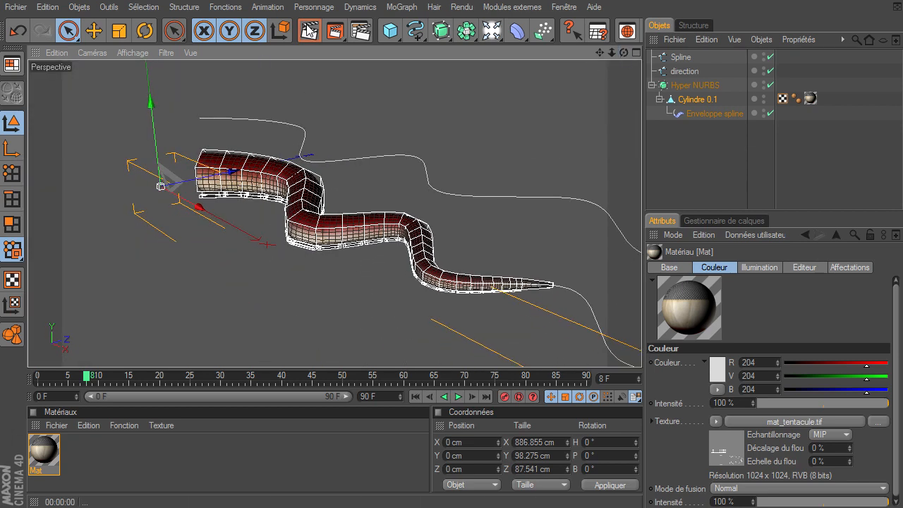
pyautogui.click(309, 30)
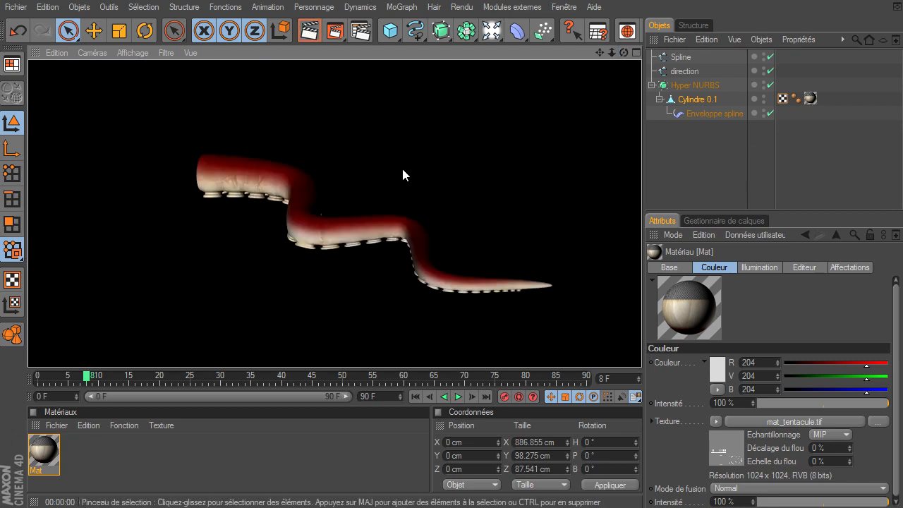